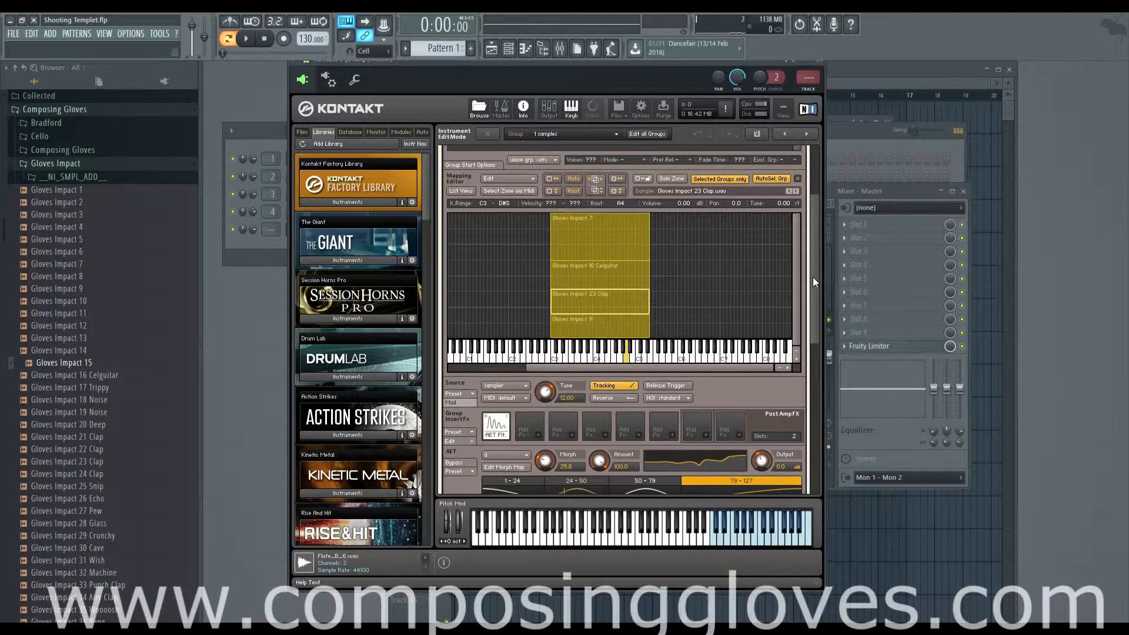
Close the edit view of the Gloves Cello Fin 9 instrument to return to the multi rack
drag(812, 277, 811, 263)
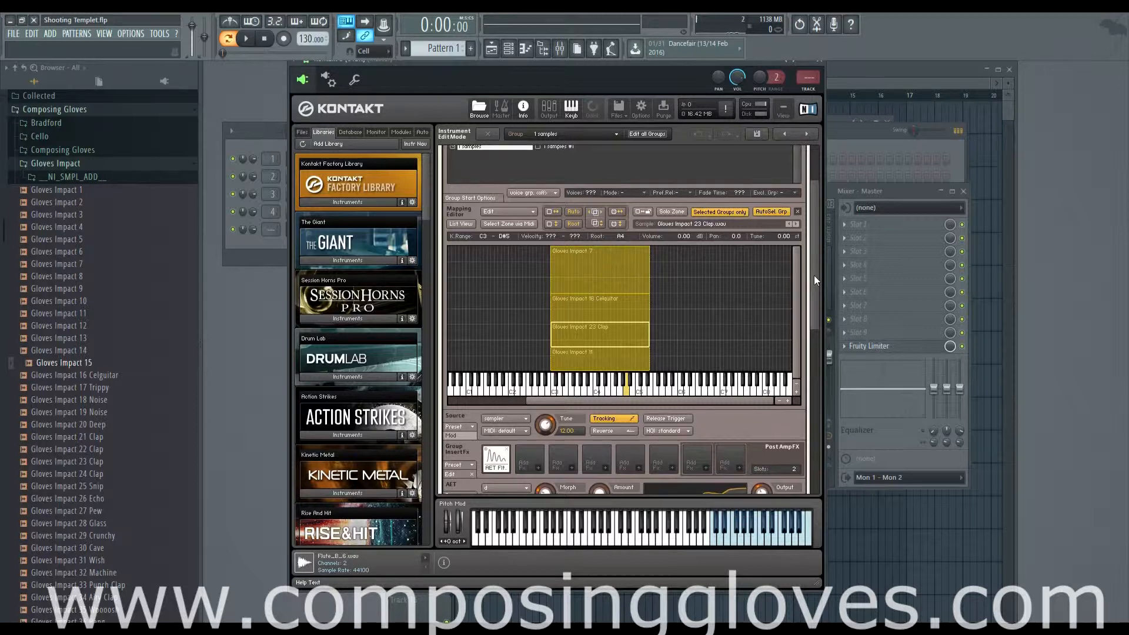
drag(814, 275, 813, 275)
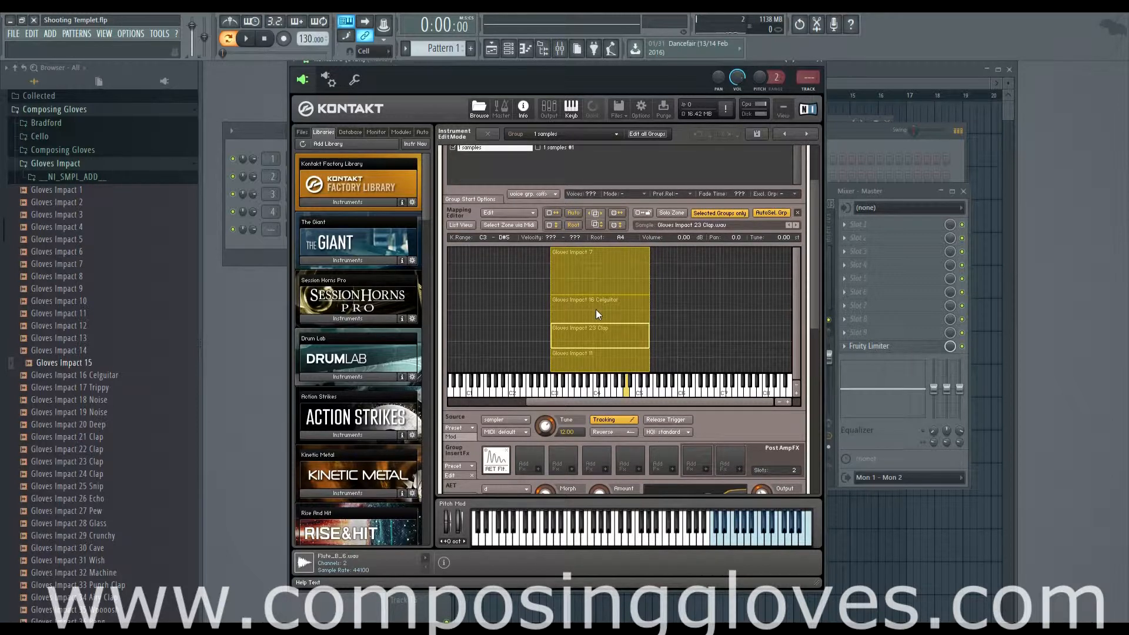
scroll(816, 289, up, 3)
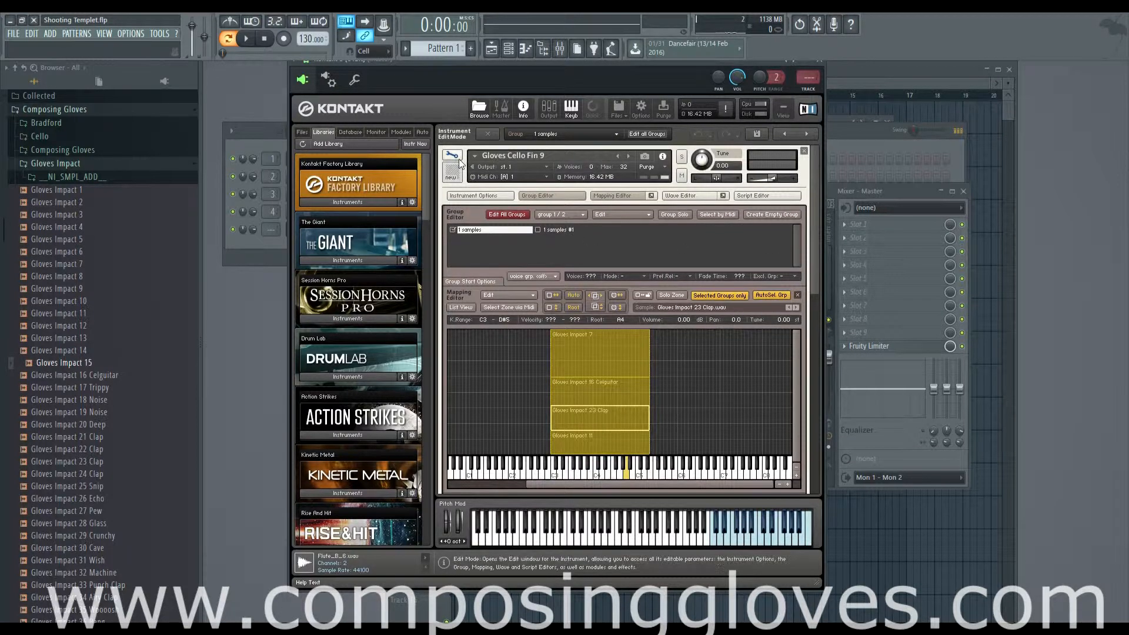
click(458, 160)
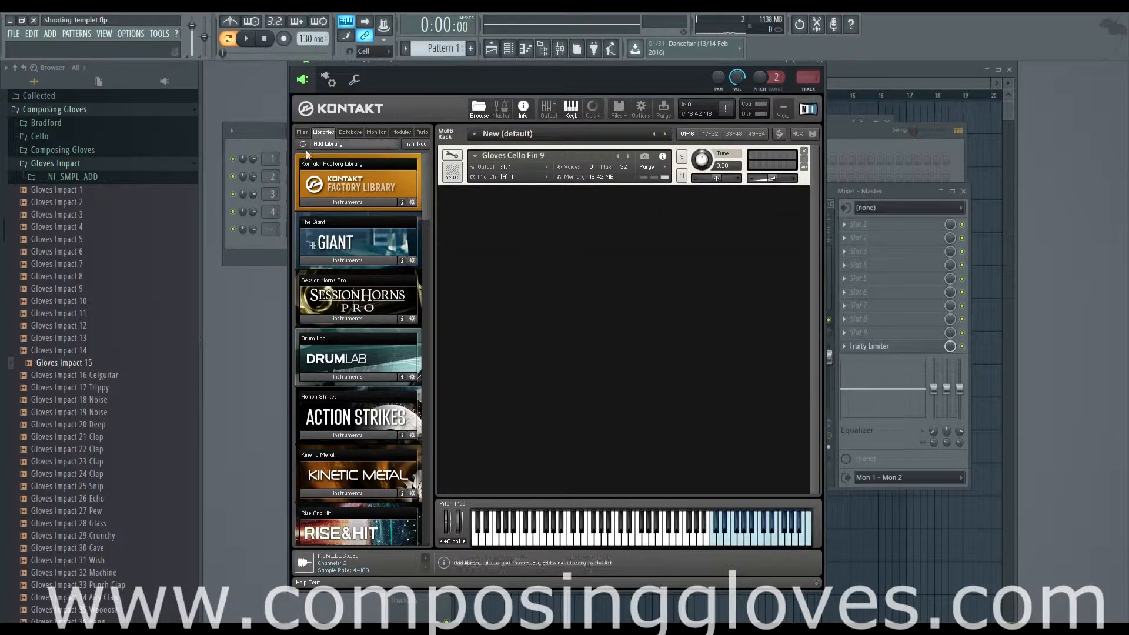
Add a new Kontakt 5 [64bit] channel and reposition its plugin window higher on screen
click(247, 129)
click(308, 257)
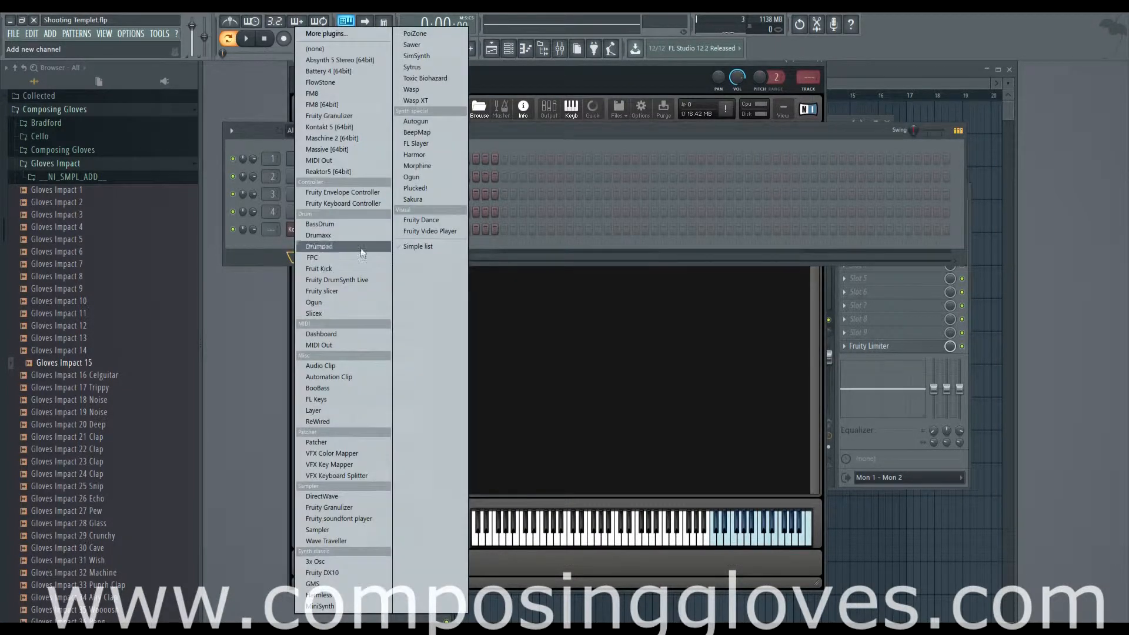
click(344, 127)
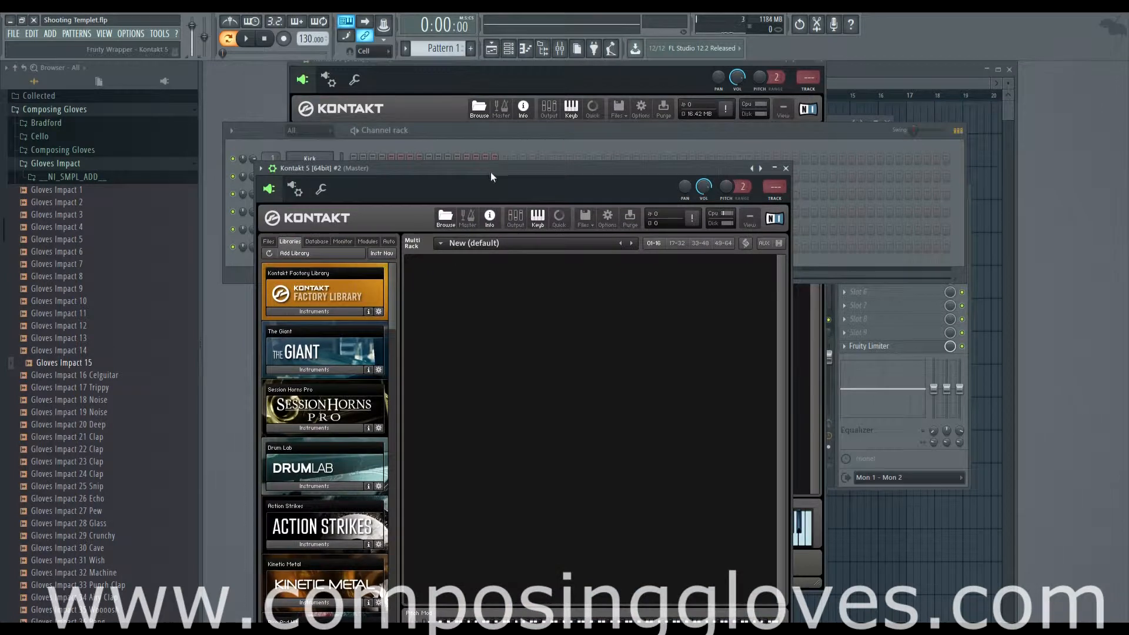
drag(491, 176, 502, 131)
Load the Gloves Cello Fin 8 sample from the Cello Fin folder into the empty Kontakt rack as a new instrument
click(65, 164)
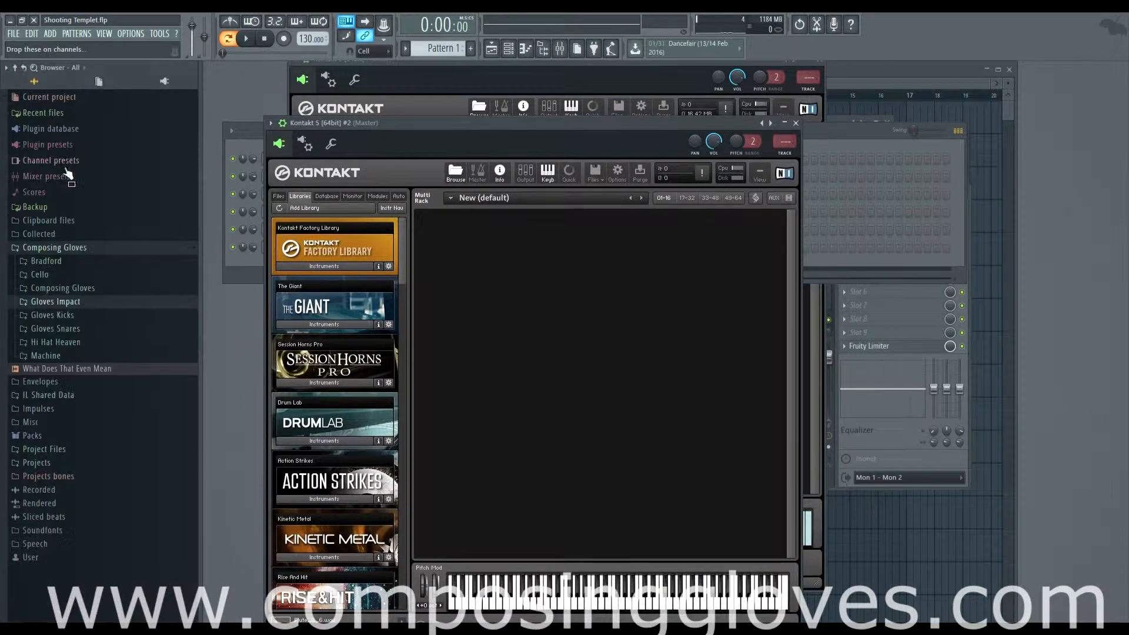
click(71, 276)
click(59, 301)
drag(83, 366, 429, 253)
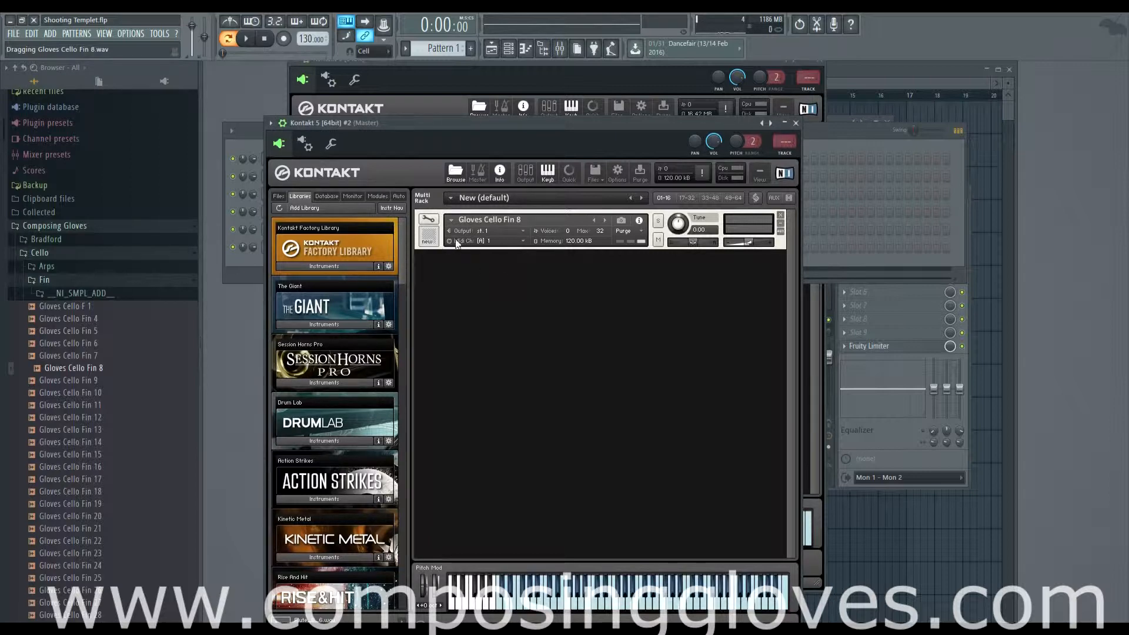
Open the new instrument for editing and shorten the sample's end point to about 15948 in the Wave Editor
click(428, 219)
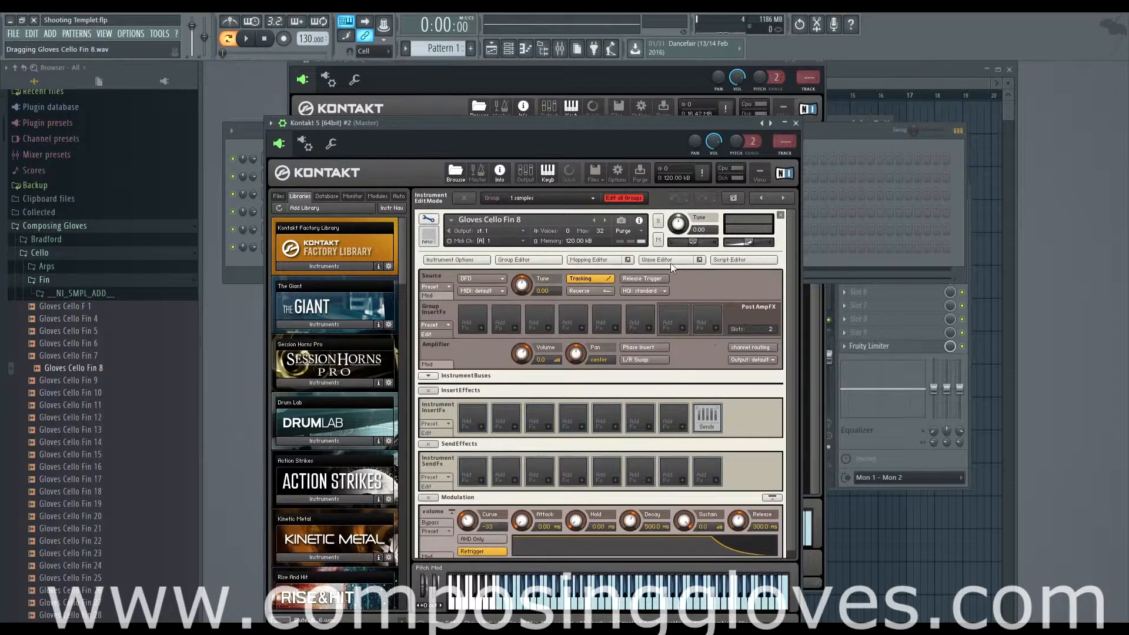
click(671, 262)
click(671, 262)
click(727, 260)
click(673, 260)
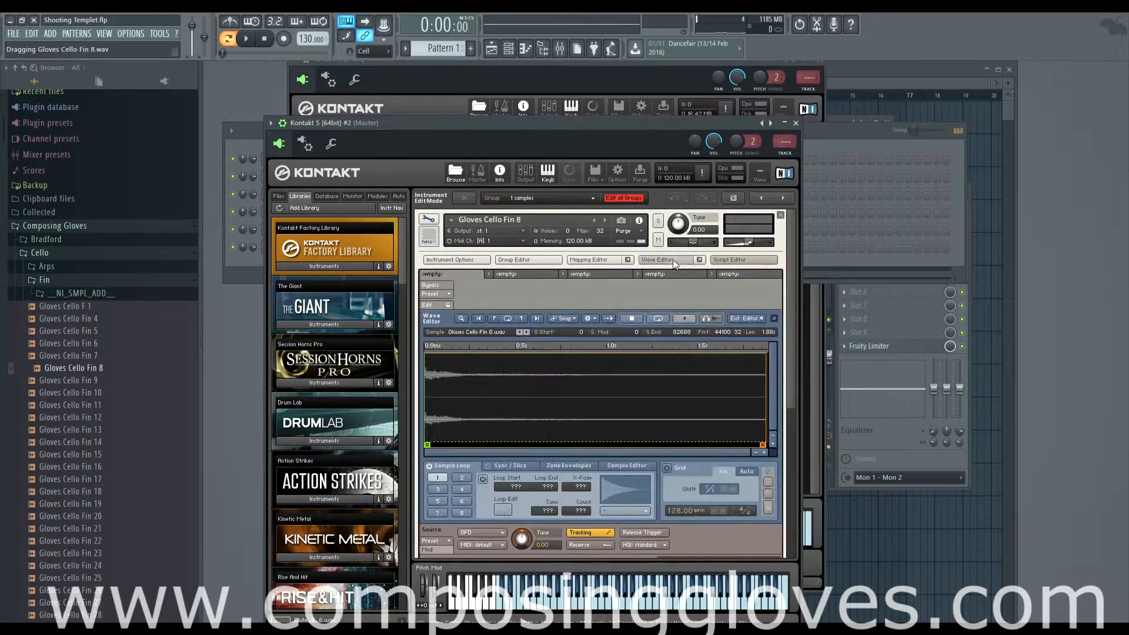
mouse_move(762, 445)
mouse_down()
mouse_move(465, 438)
mouse_move(486, 441)
mouse_up()
click(729, 260)
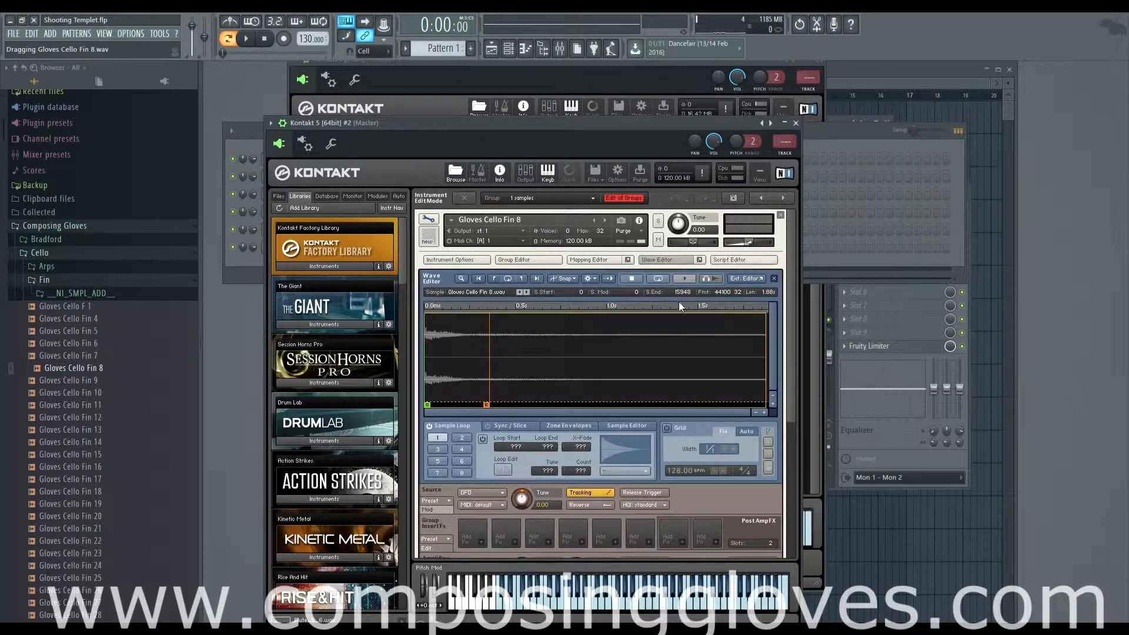
Show the Mapping Editor and narrow the Gloves Cello Fin 8 zone to the key range F#2 to F#5
click(615, 261)
scroll(795, 344, down, 1)
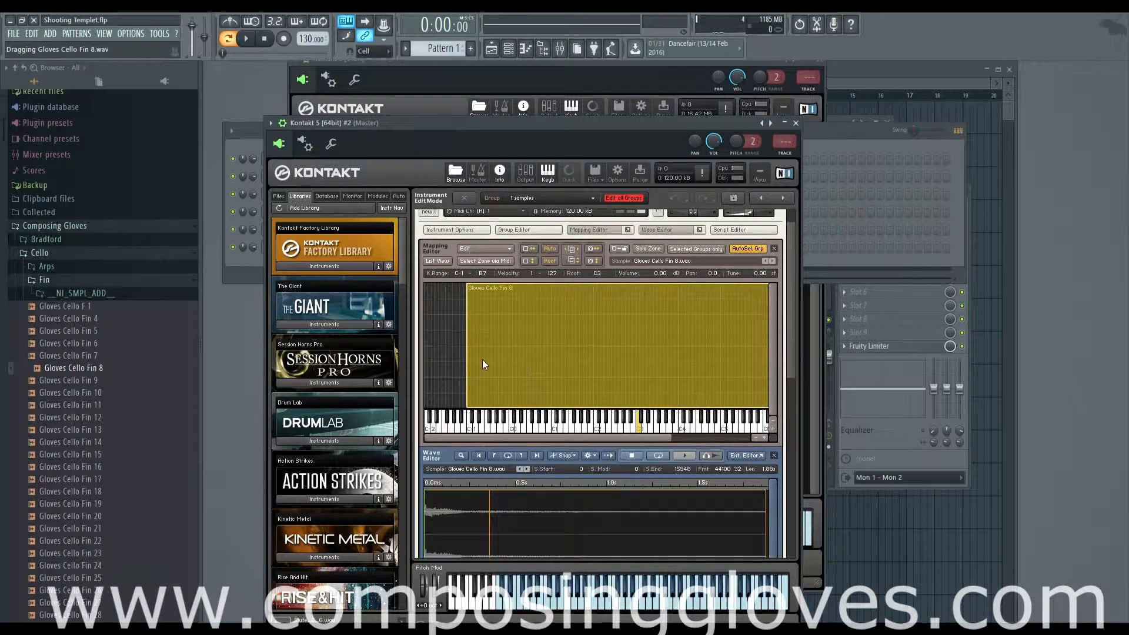
click(756, 438)
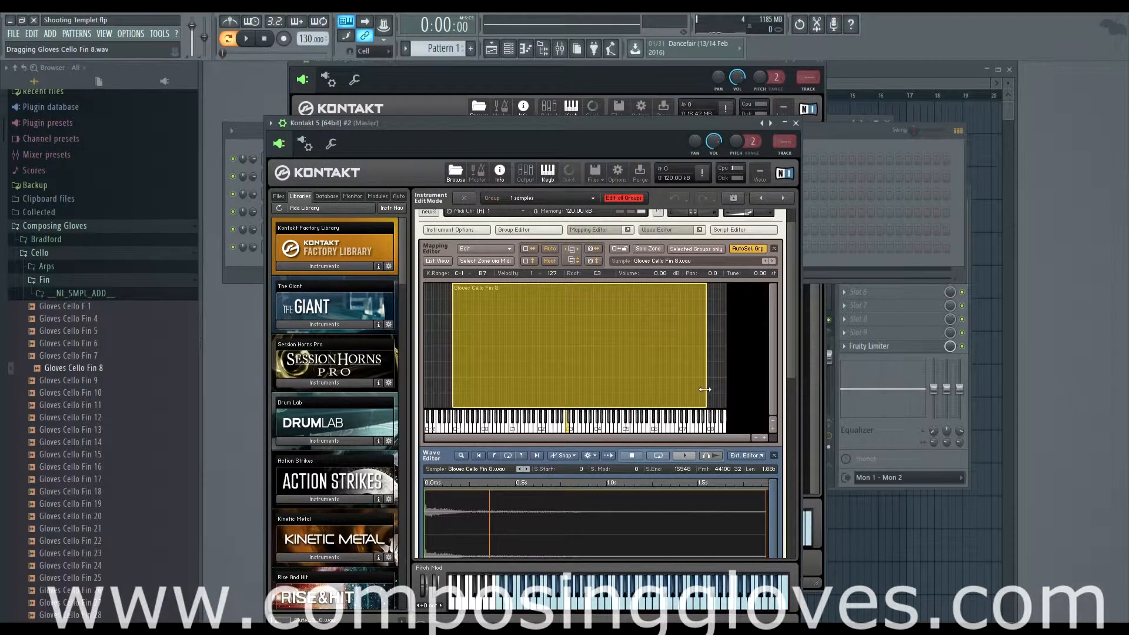
scroll(573, 431, up, 1)
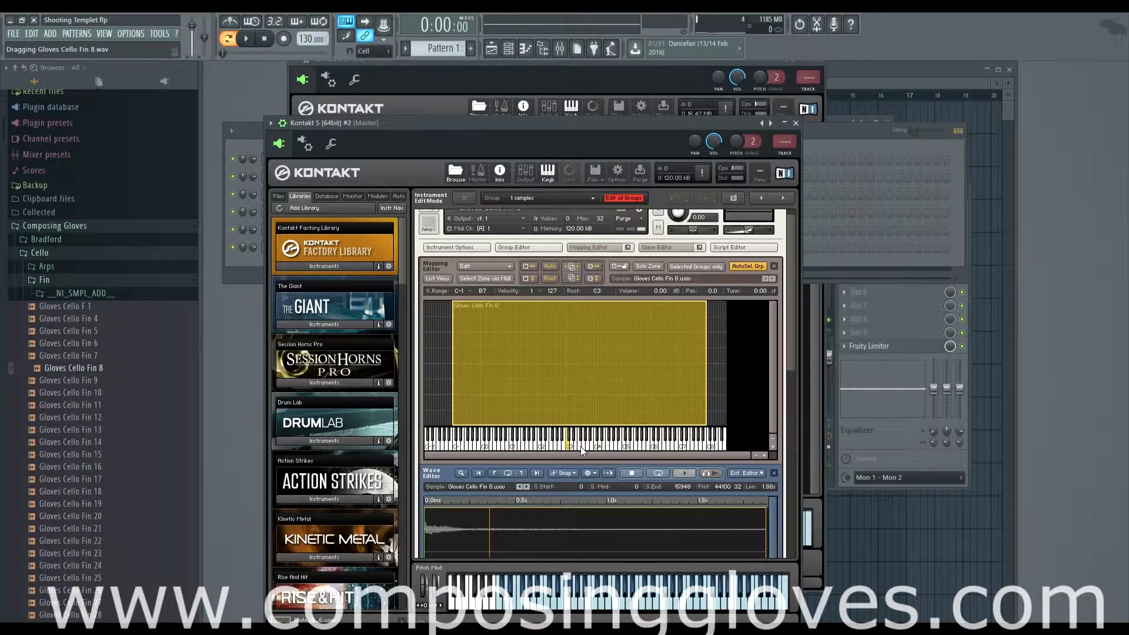
drag(789, 366, 789, 380)
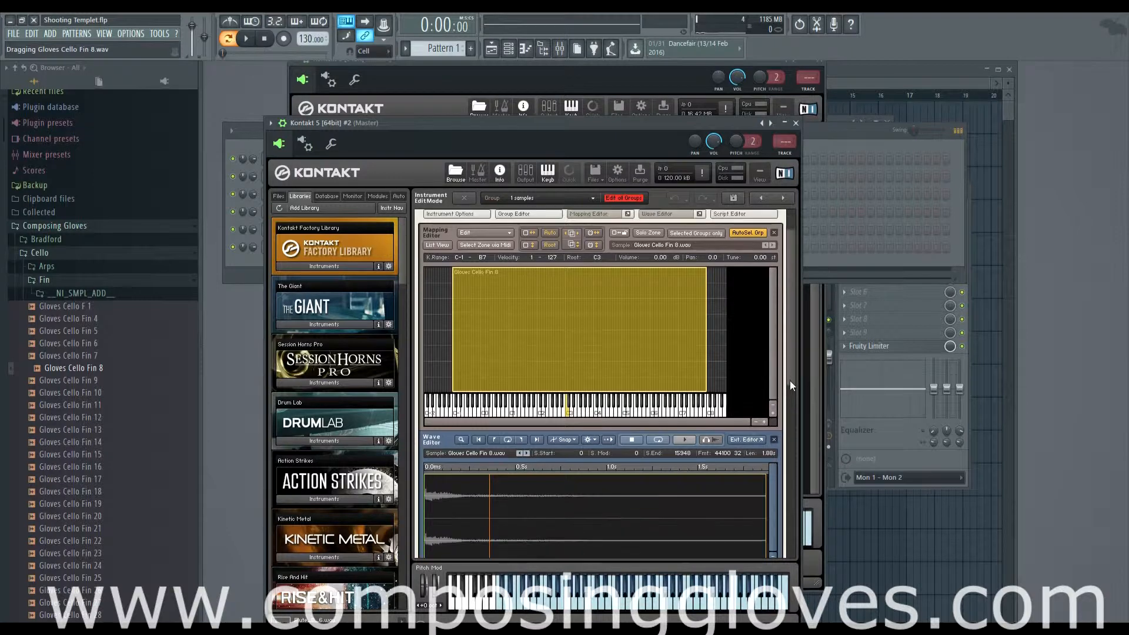
click(764, 422)
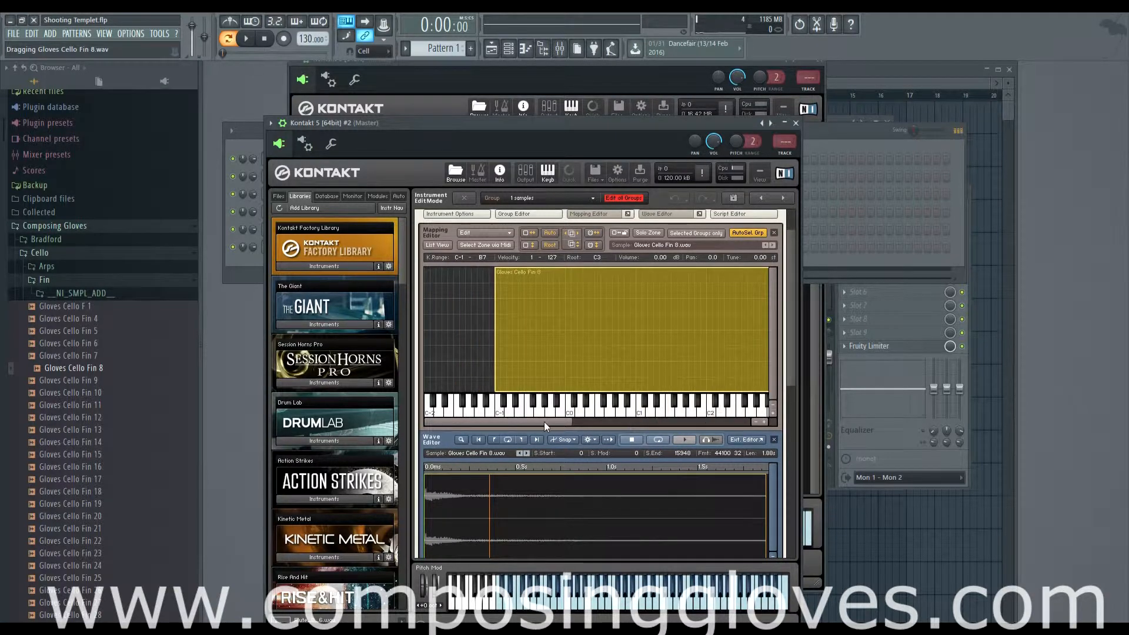
drag(544, 422, 586, 421)
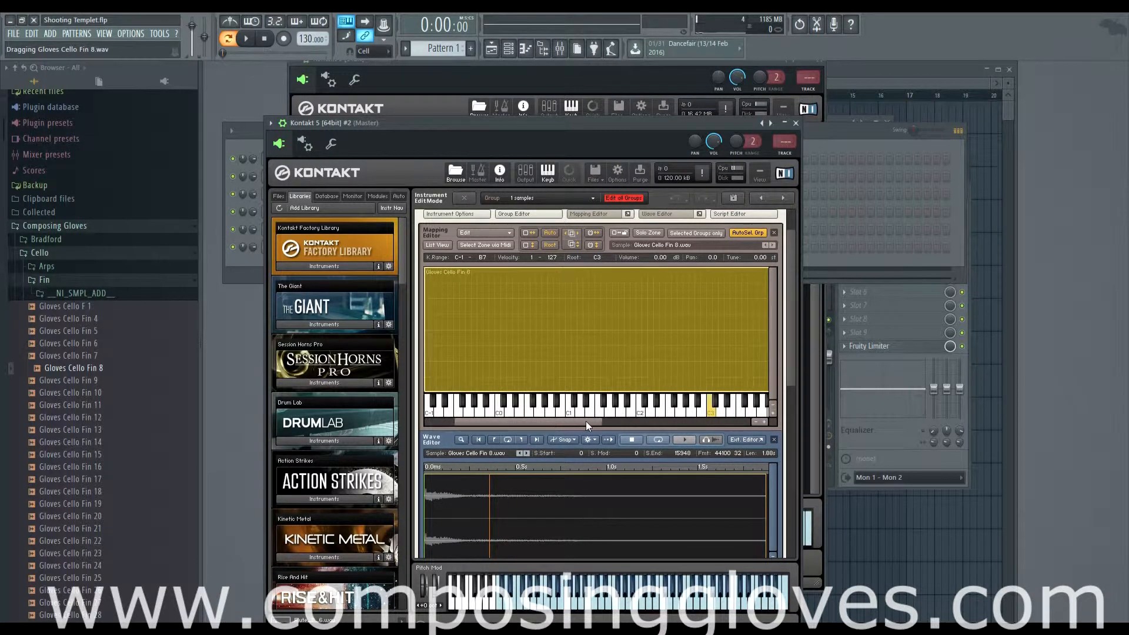
click(753, 421)
click(753, 421)
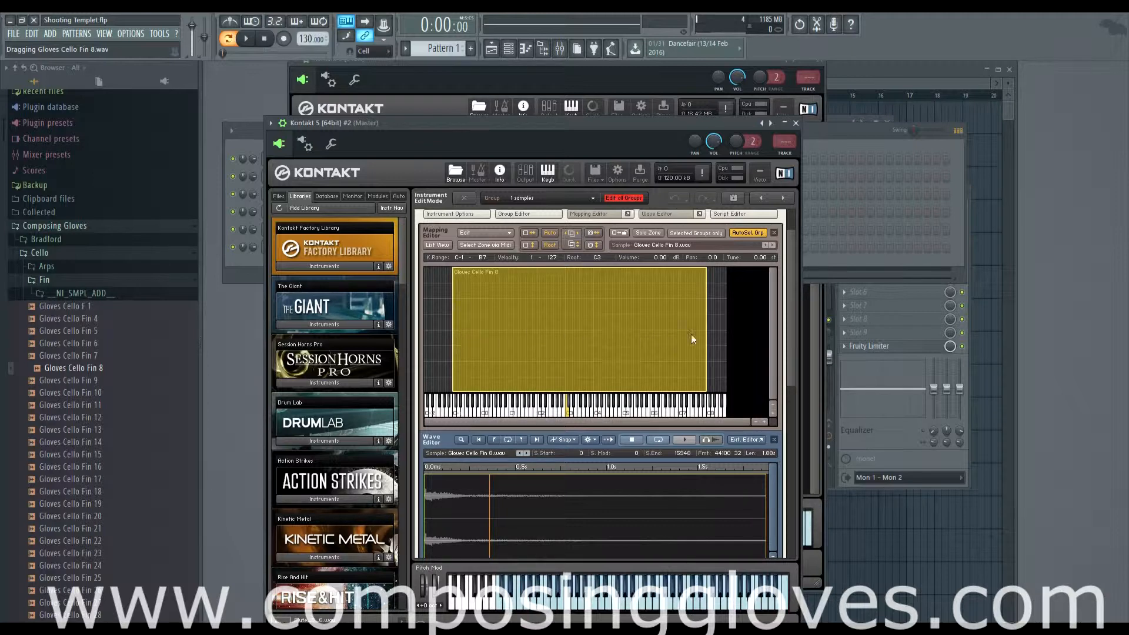
drag(703, 347, 595, 342)
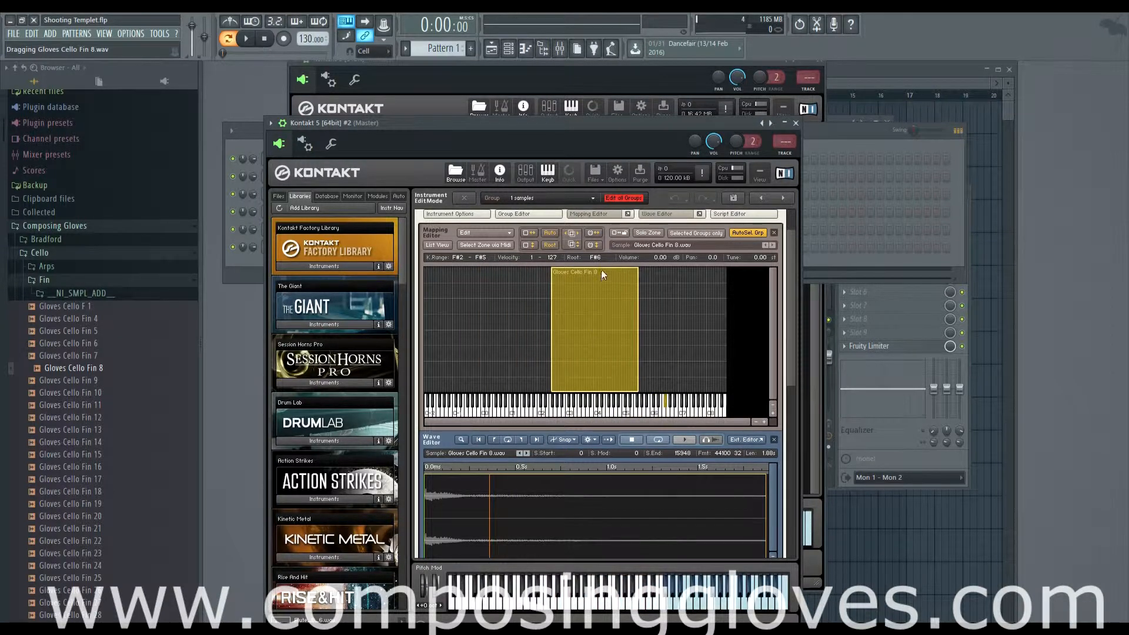
Try limiting the Gloves Cello Fin 8 zone's velocity range to 1–35, test two keys, and extend it back to 127
drag(601, 270, 602, 359)
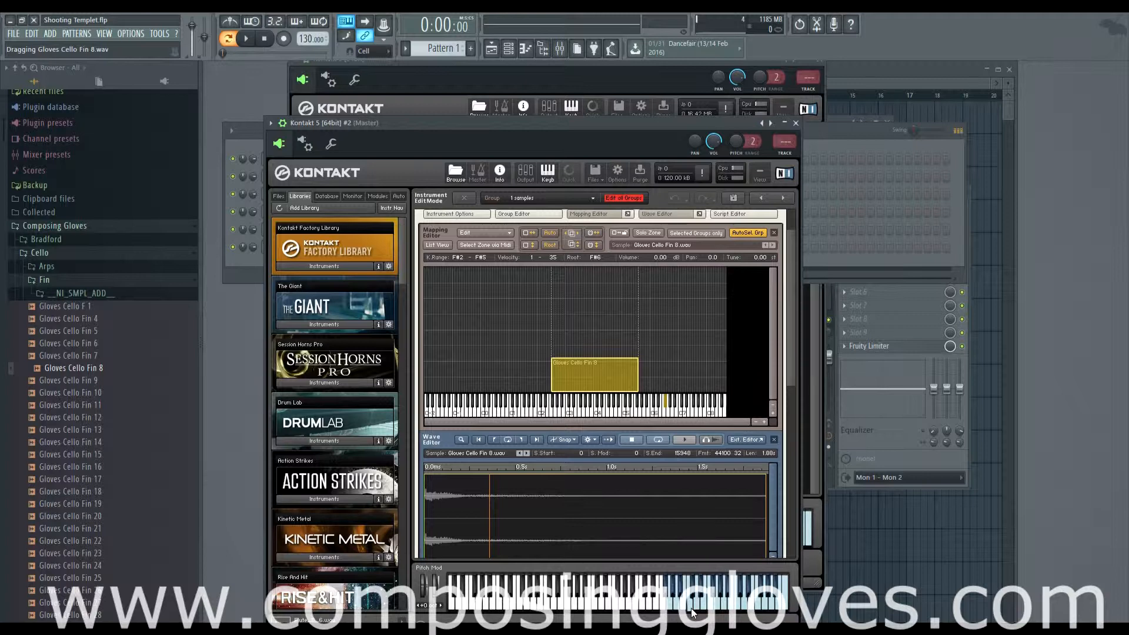
click(692, 582)
click(763, 581)
drag(615, 357, 613, 252)
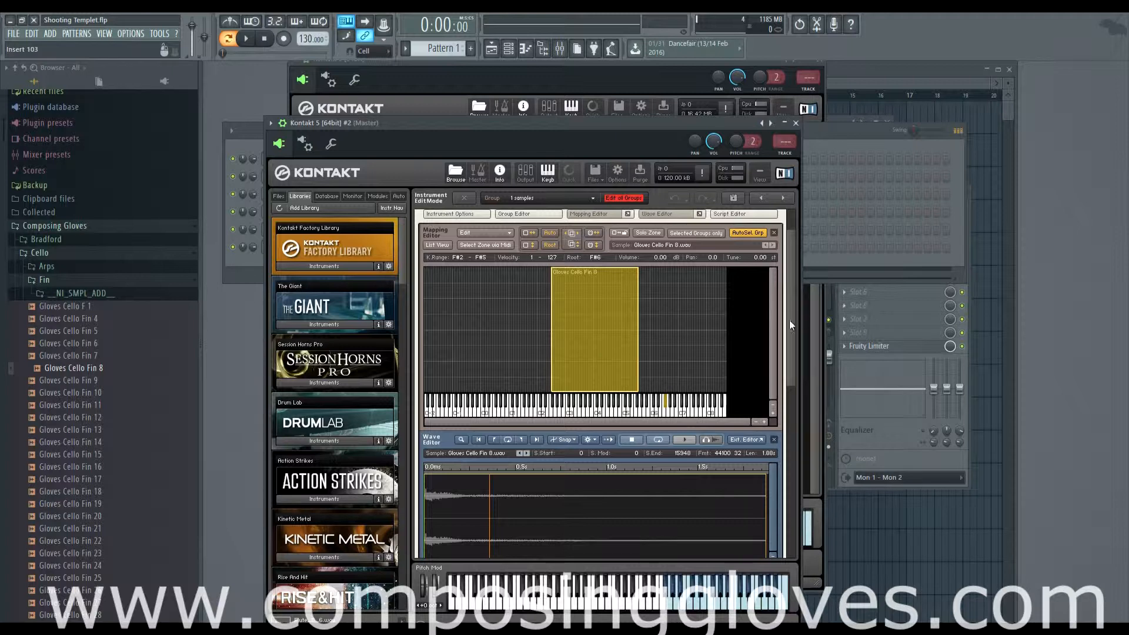
Show the Group Editor and rename the existing sample group as Cello
drag(789, 320, 791, 288)
click(546, 259)
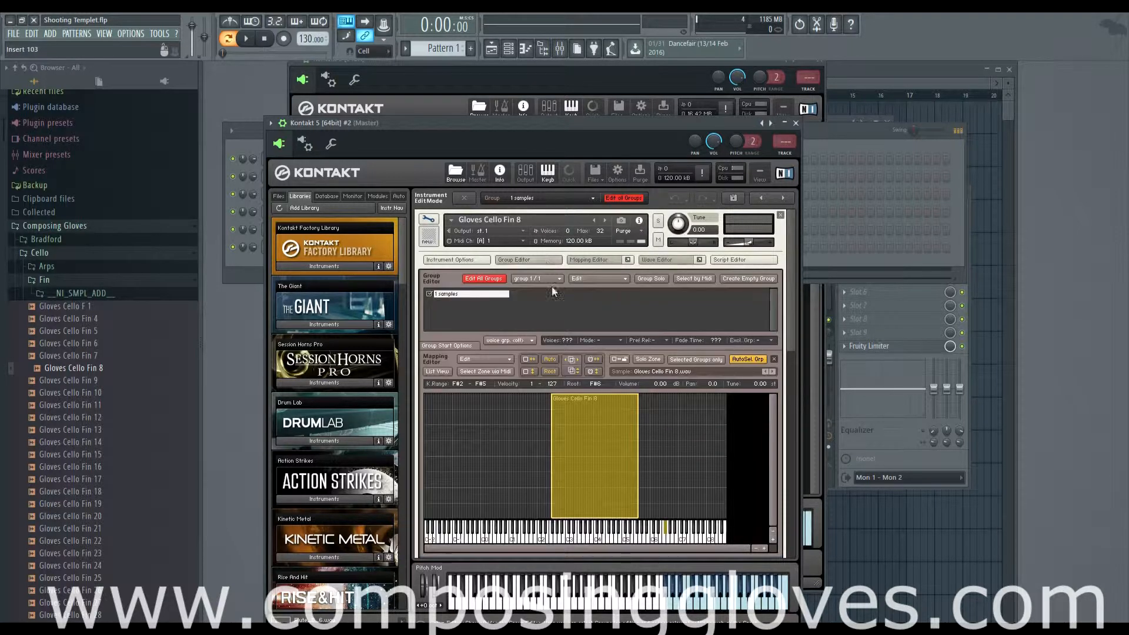
double_click(467, 294)
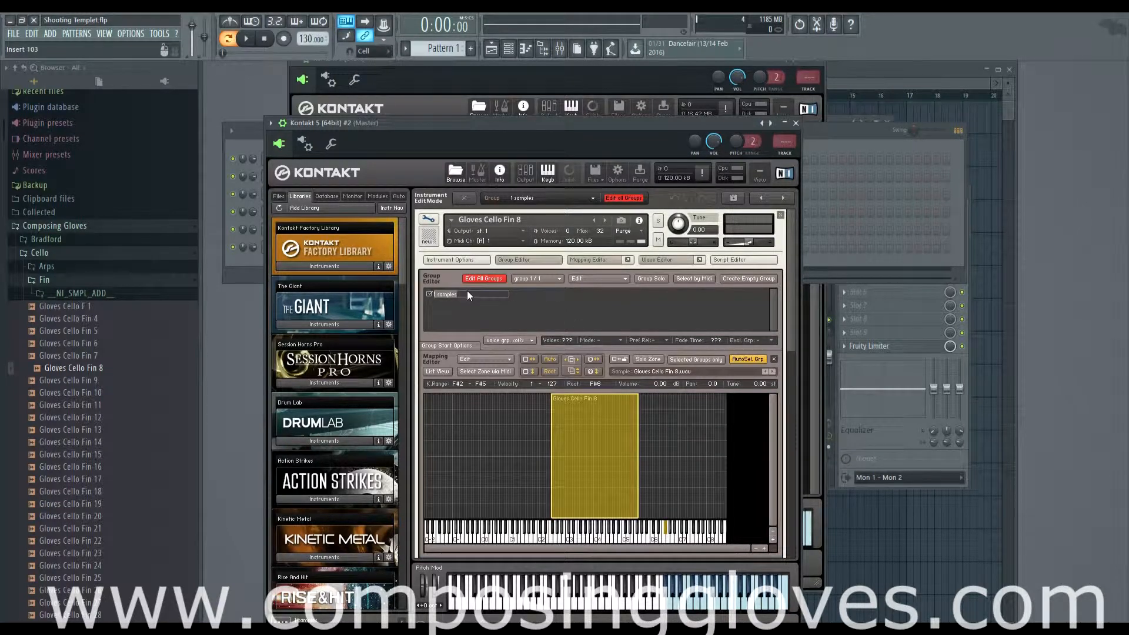
text(Cello)
key(Return)
Add the Gloves Cello Fin 14 sample to the mapping and stretch its zone over F#2 to F#5, overlapping the Fin 8 zone
drag(73, 442, 648, 440)
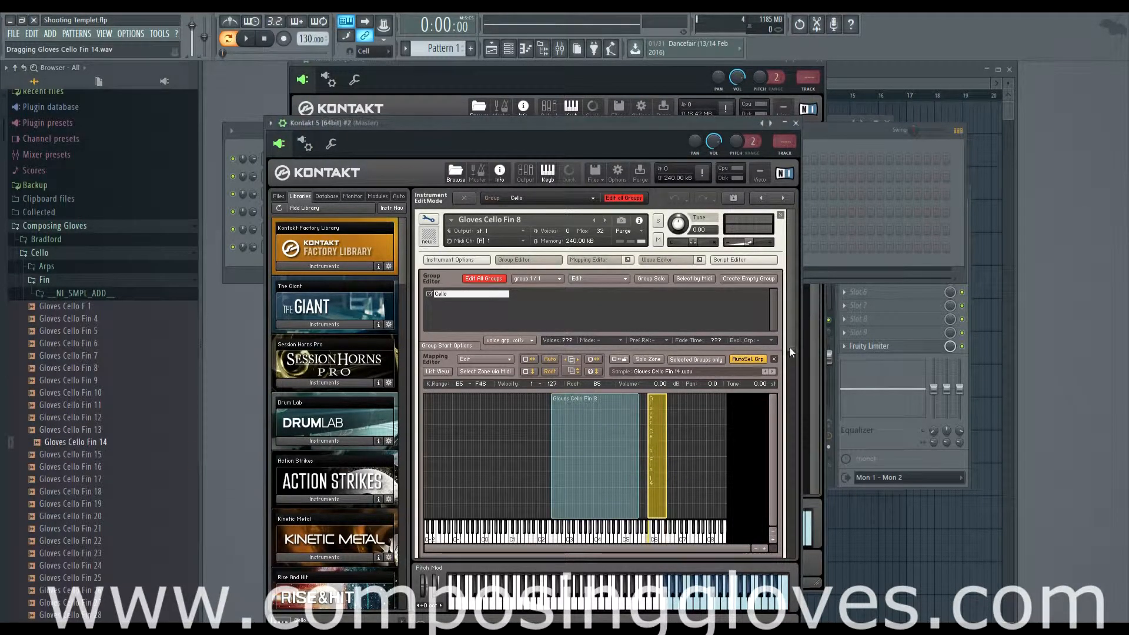
scroll(792, 373, down, 2)
scroll(791, 371, down, 1)
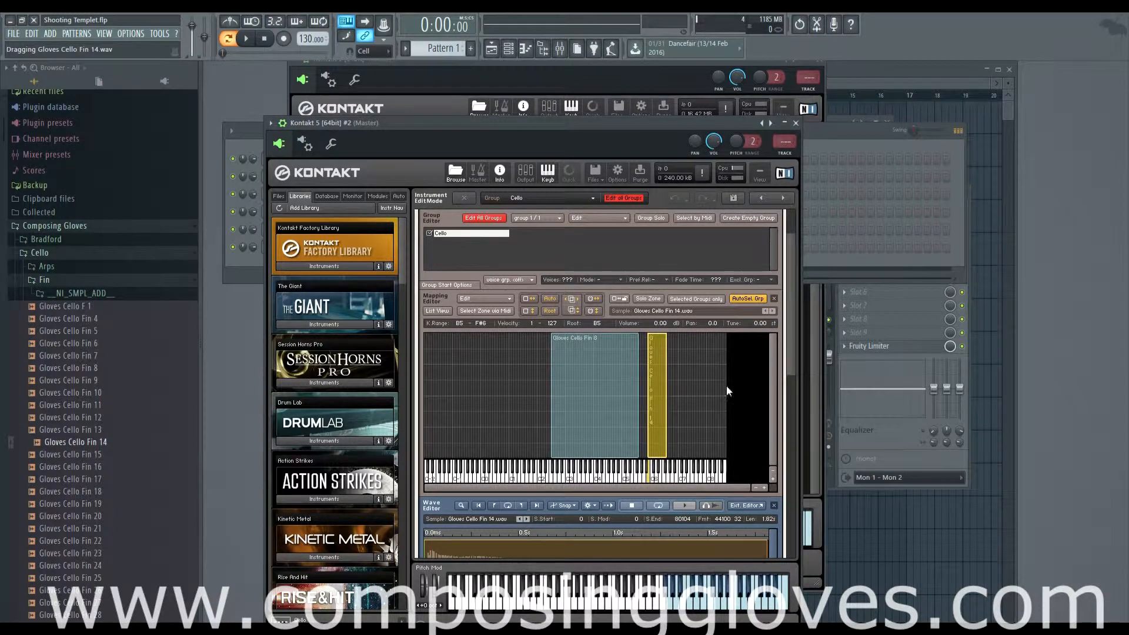
mouse_move(657, 409)
mouse_down()
mouse_move(568, 406)
mouse_move(639, 414)
mouse_up()
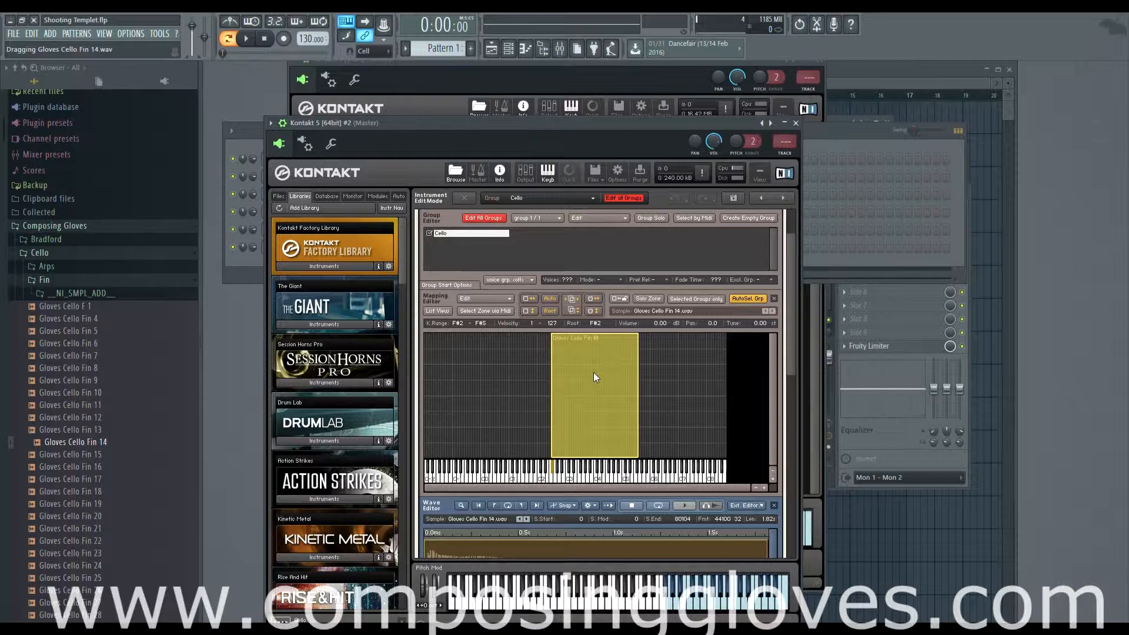
Check the two overlapping zones in List View, return to the grid, and move the Gloves Cello Fin 14 zone to F5–F8
click(438, 310)
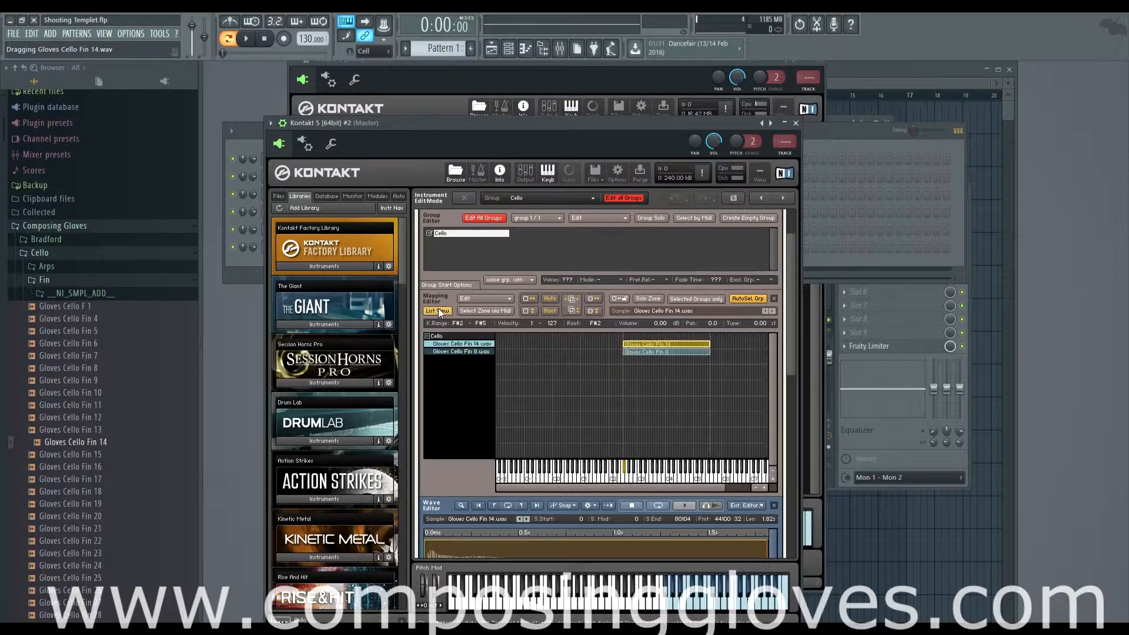
click(654, 345)
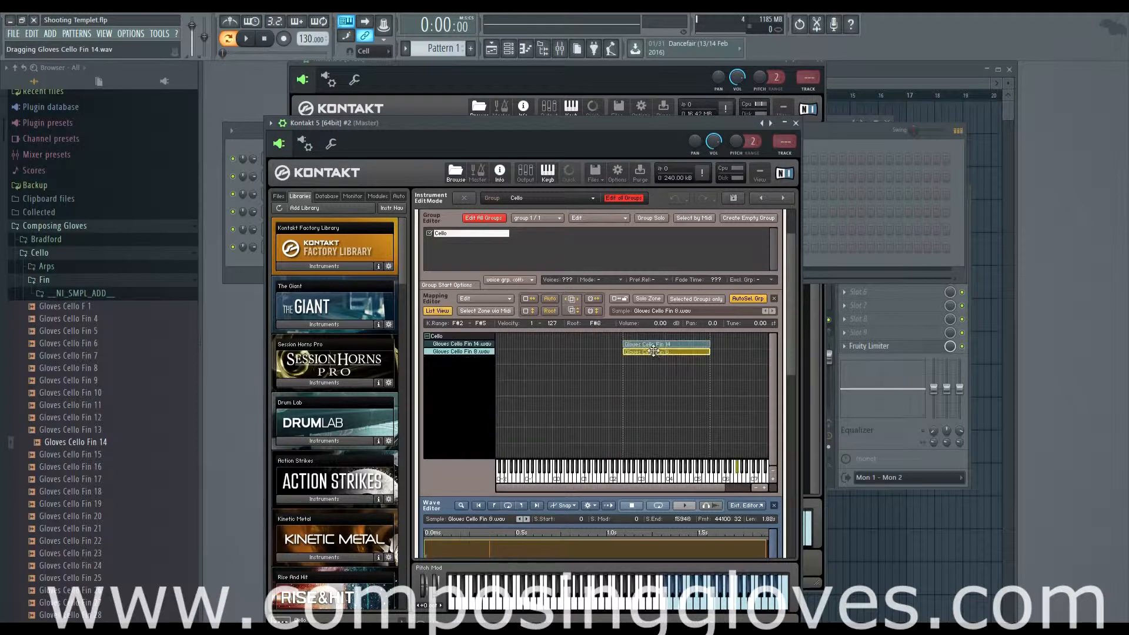
click(438, 311)
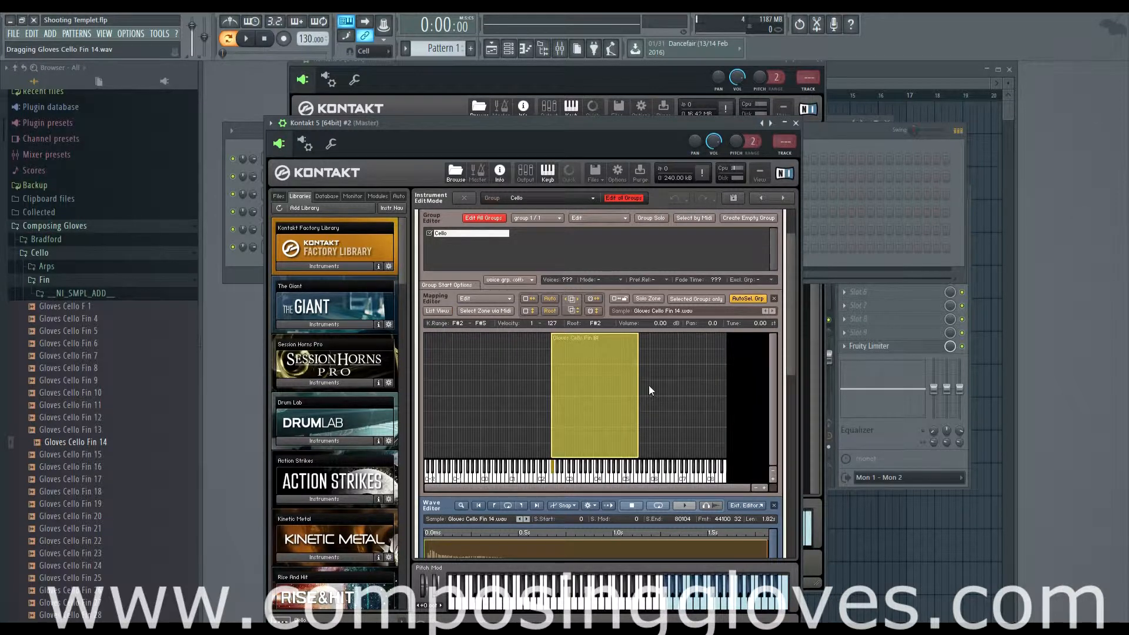
drag(580, 393, 657, 391)
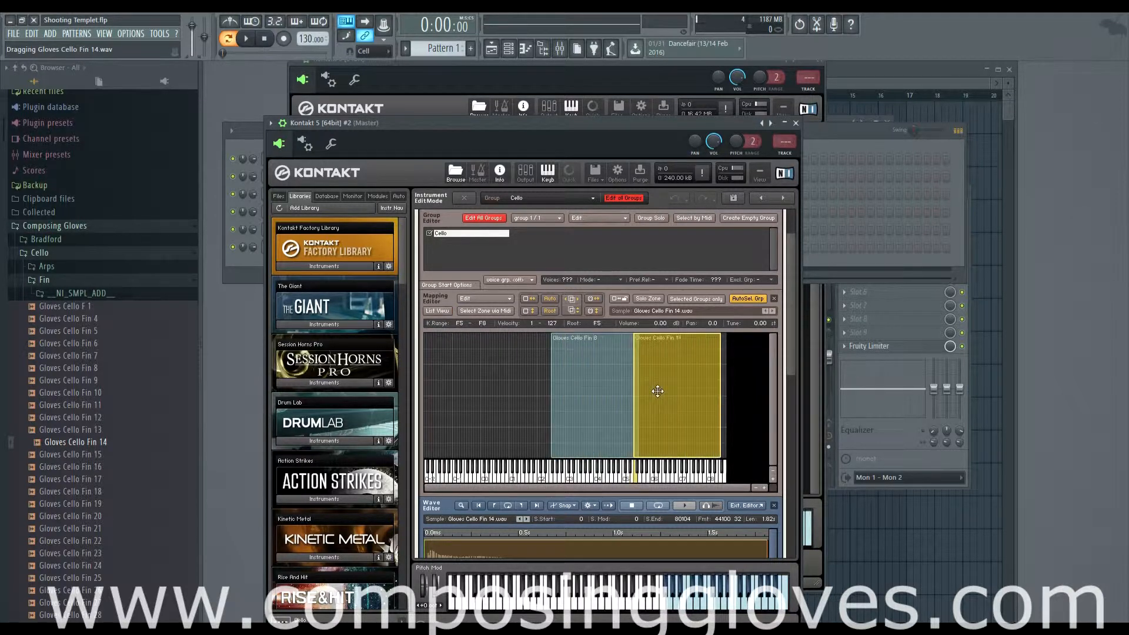
Adjust the low key of the Gloves Cello Fin 8 zone, ending at B2
click(575, 397)
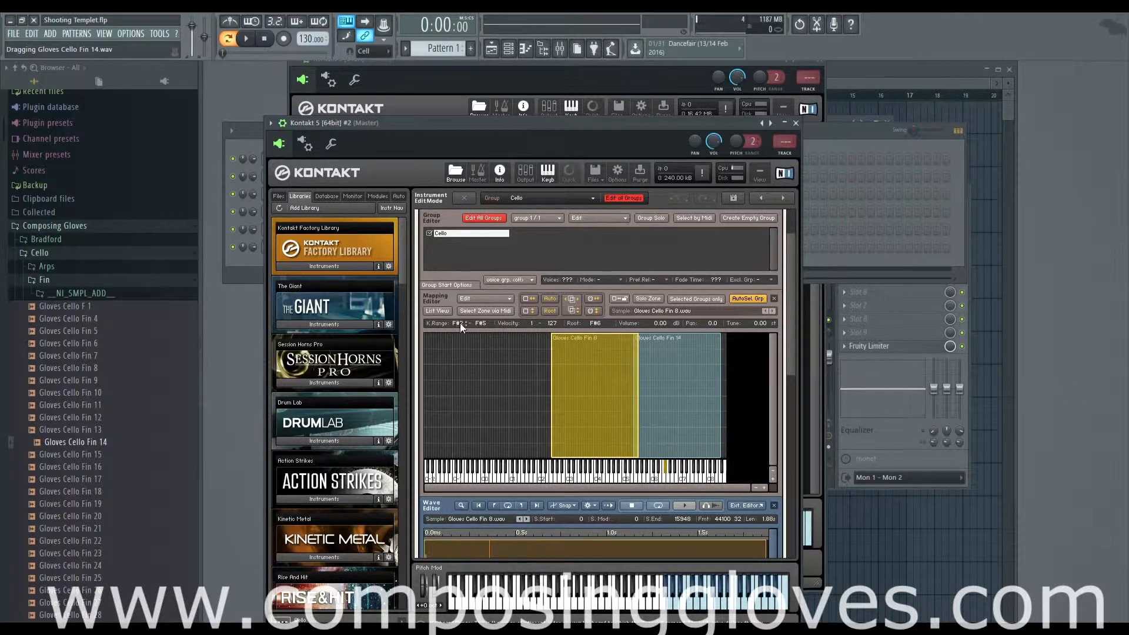
mouse_move(460, 325)
mouse_down()
mouse_move(461, 368)
mouse_move(460, 295)
mouse_move(464, 340)
mouse_up()
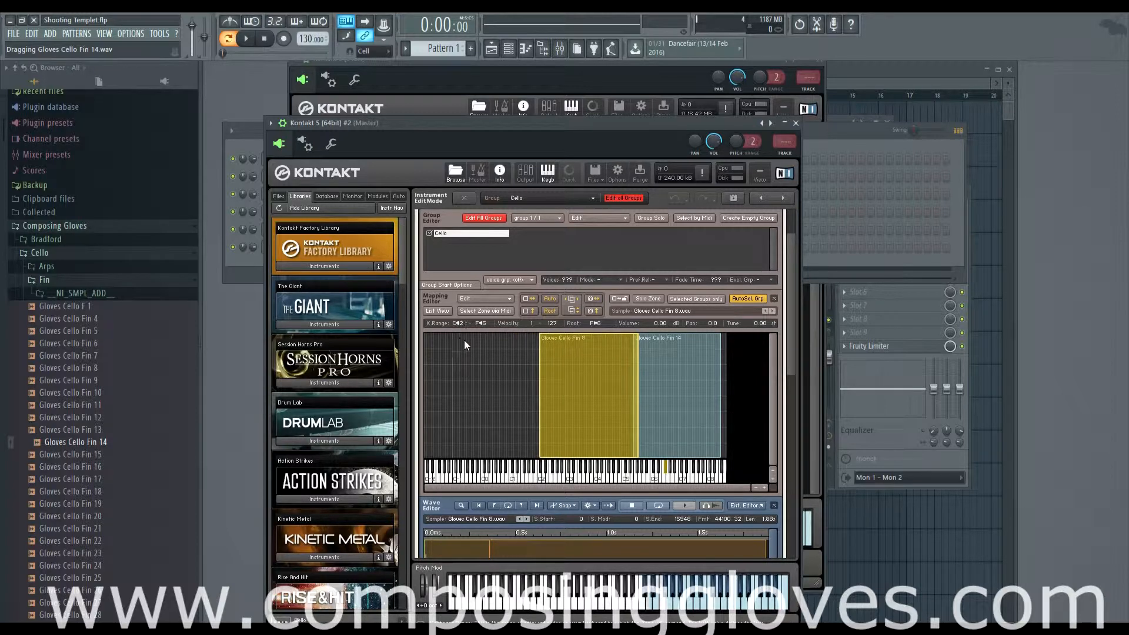
drag(540, 401, 563, 399)
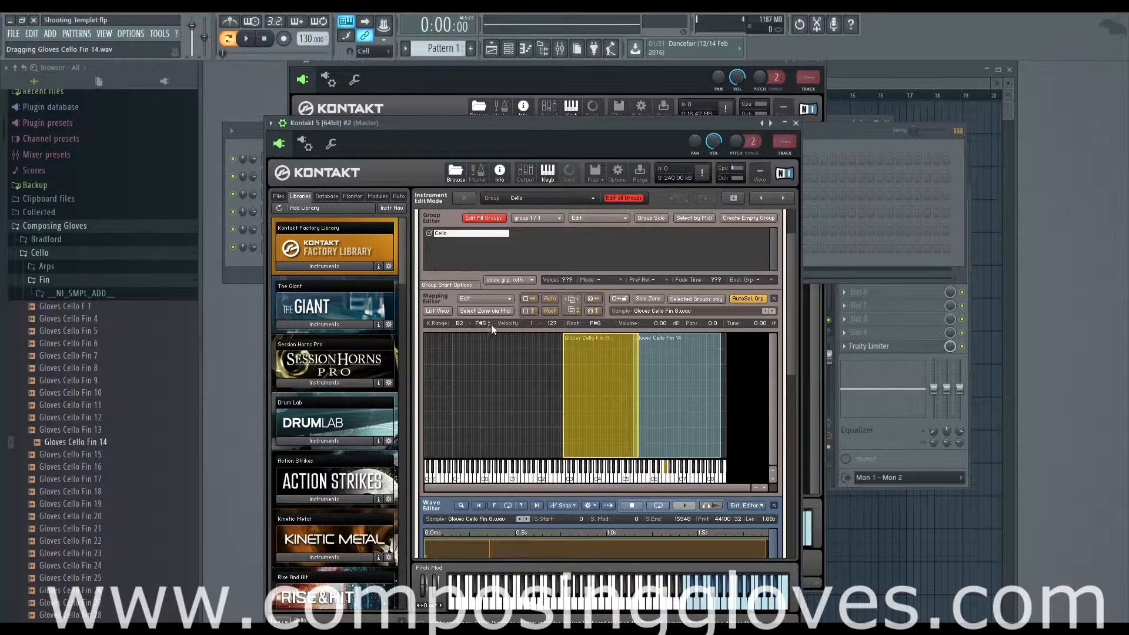
Try another low velocity limit for the Gloves Cello Fin 8 zone and set its root key to D7
drag(531, 323, 555, 252)
mouse_move(596, 328)
mouse_down()
mouse_move(623, 396)
mouse_move(627, 478)
mouse_up()
drag(600, 323, 611, 170)
mouse_move(594, 323)
mouse_down()
mouse_move(606, 365)
mouse_move(616, 362)
mouse_up()
Try out the Gloves Cello Fin 8 zone's pan and tune offsets, return them to 0, and keep that zone selected
text(0)
key(Return)
drag(715, 323, 624, 231)
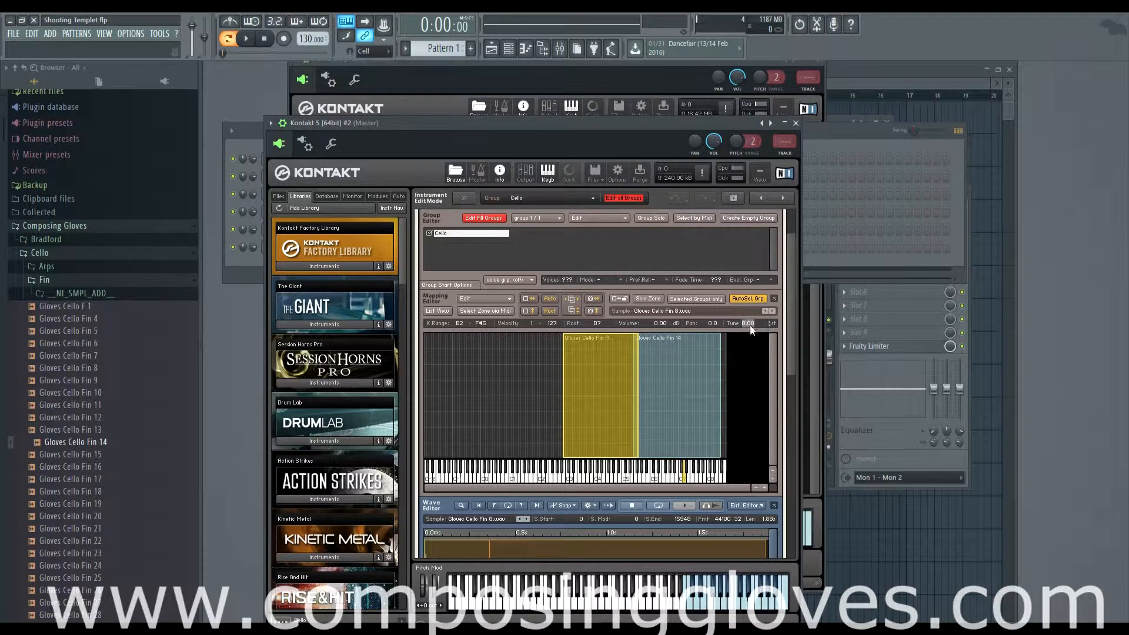
text(0)
key(Return)
drag(791, 334, 789, 306)
click(640, 418)
click(615, 431)
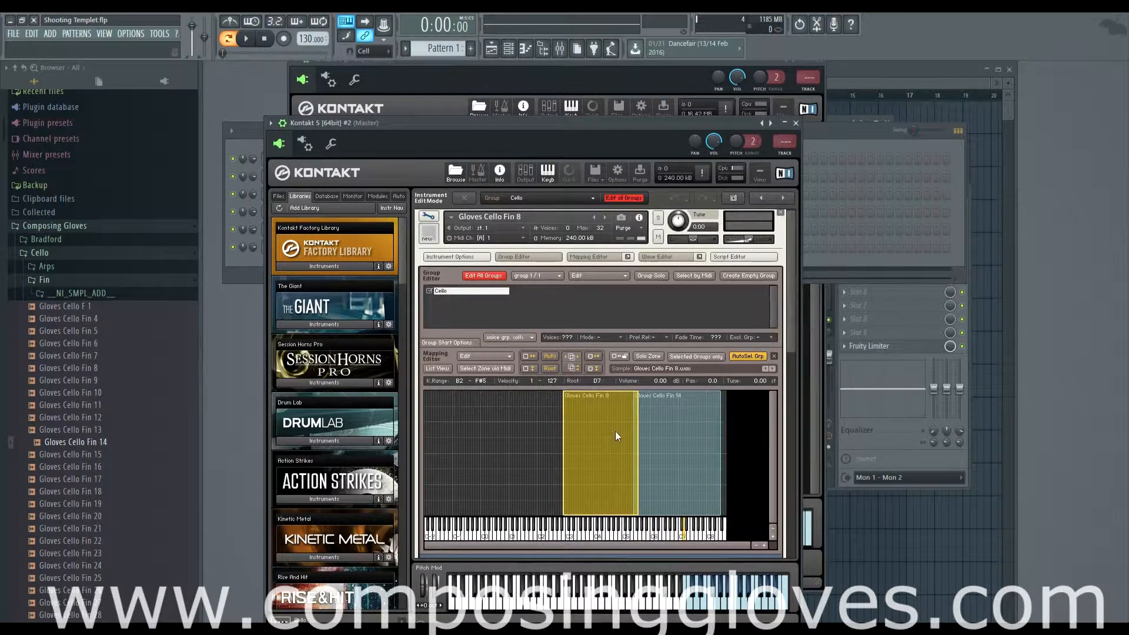
Look over the Mapping Editor's zone editing commands and keep the Gloves Cello Fin 8 zone selected
scroll(745, 457, down, 1)
scroll(747, 457, down, 2)
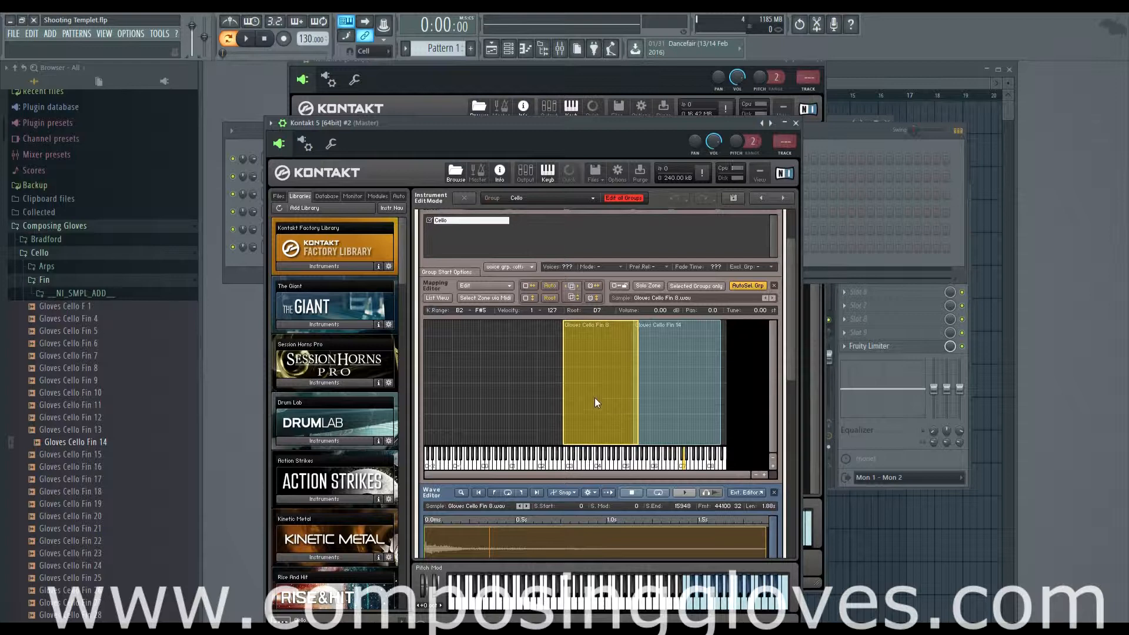
click(484, 286)
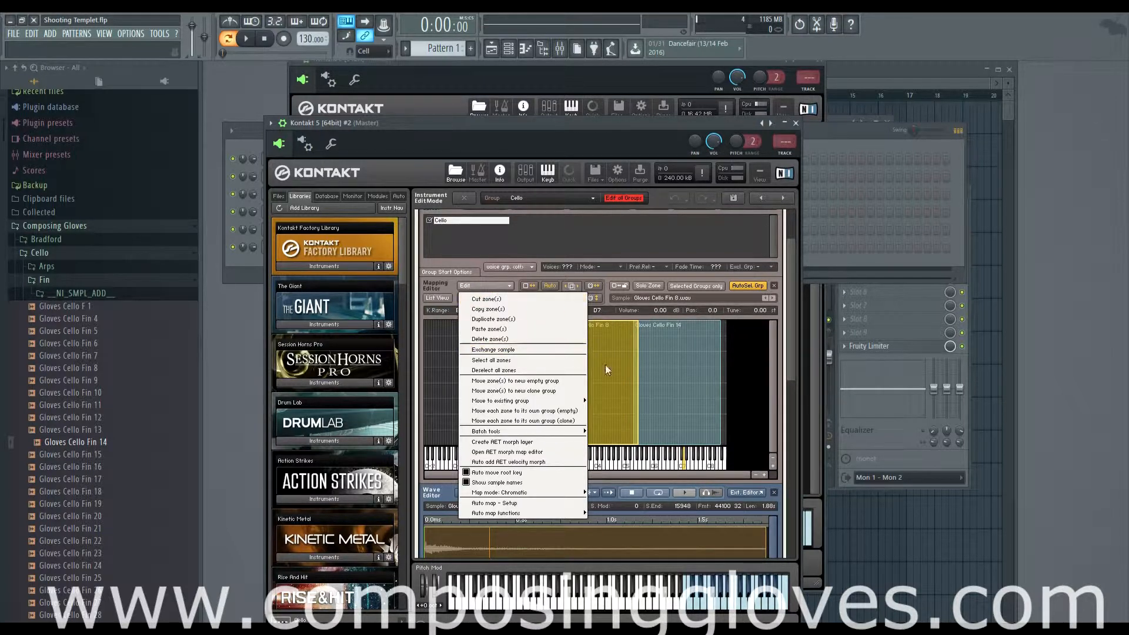
click(672, 372)
click(596, 394)
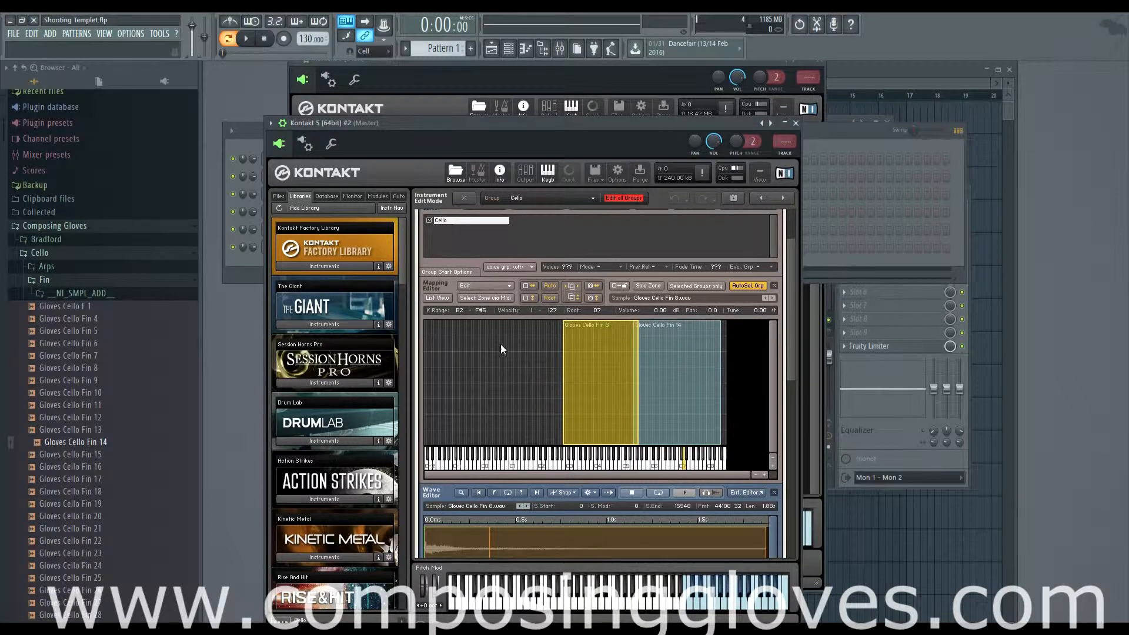
Try selecting both cello zones with a selection box in the mapping grid, clearing the selection each time
drag(500, 343, 756, 384)
click(510, 371)
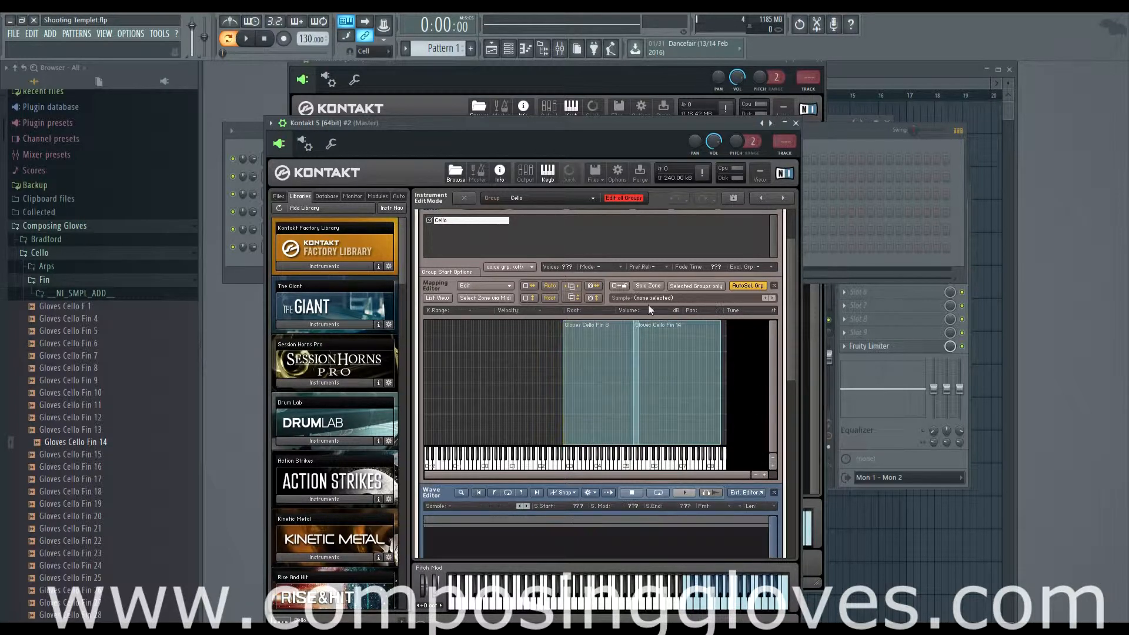
scroll(648, 305, up, 3)
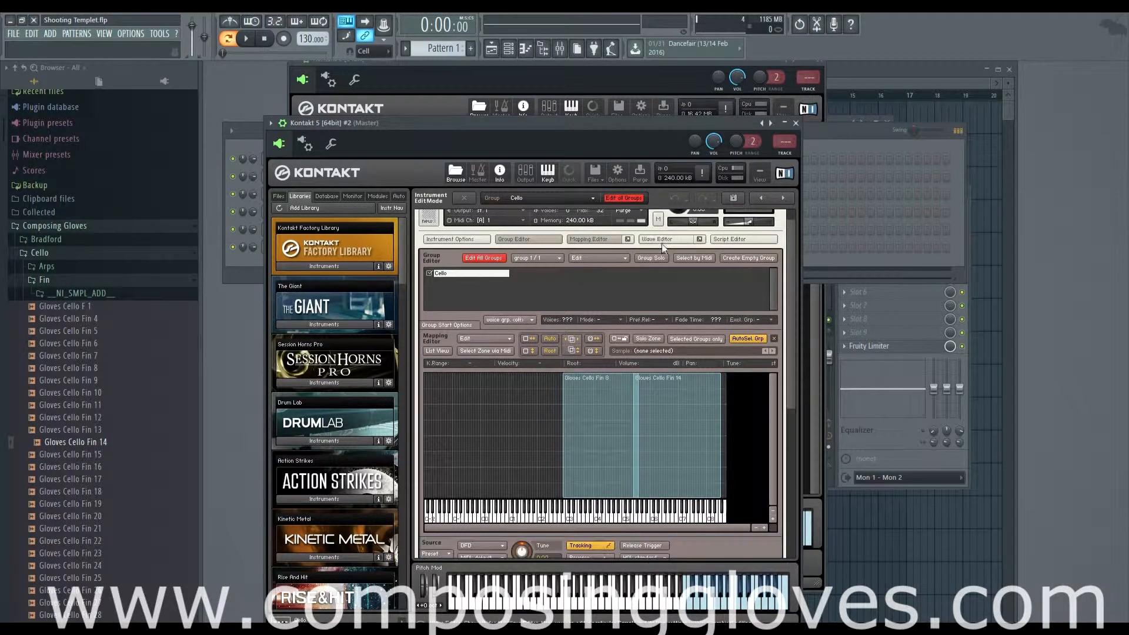
scroll(605, 411, down, 1)
drag(547, 370, 727, 428)
click(541, 392)
Practise adding and removing the Gloves Cello Fin 8 and Fin 14 zones one by one in a multiple selection, then clear it
click(593, 400)
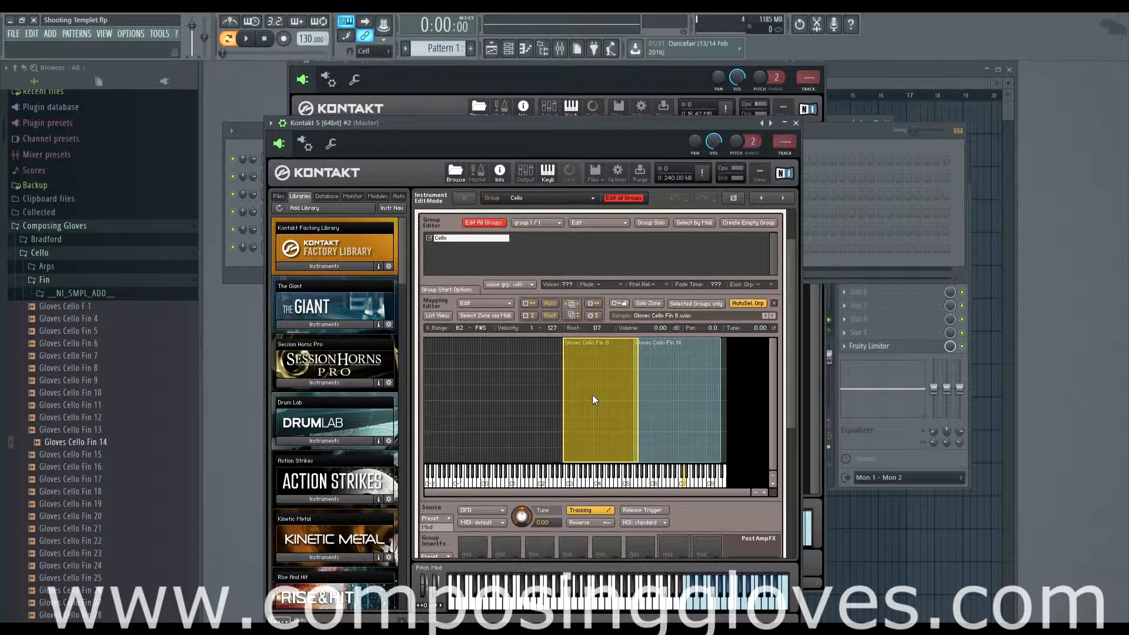
shift+click(646, 395)
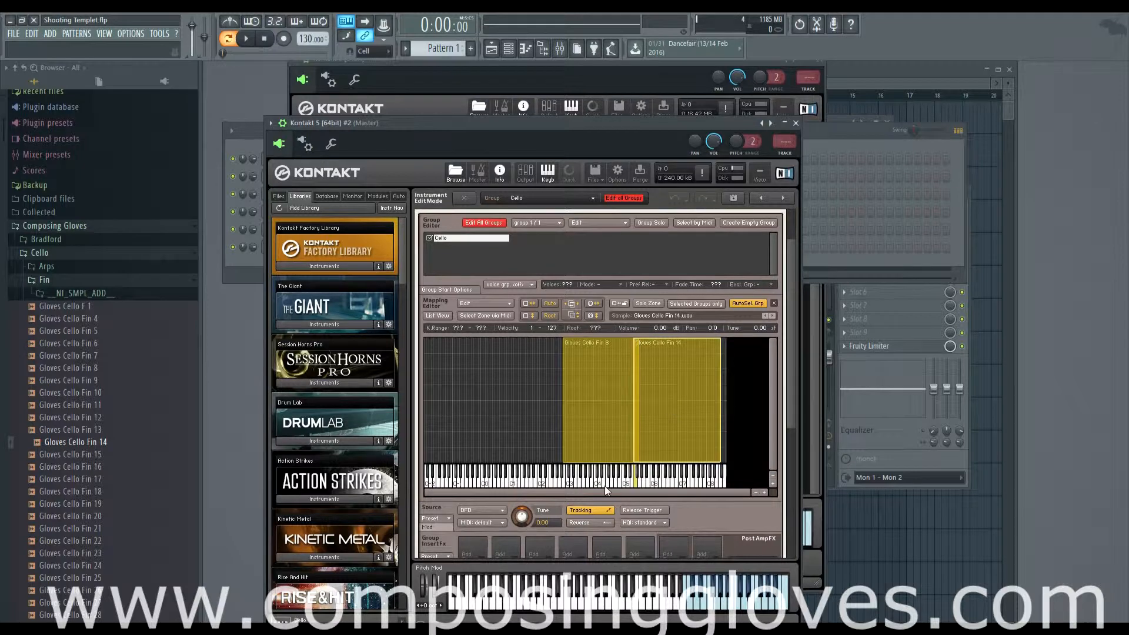
click(519, 404)
click(683, 404)
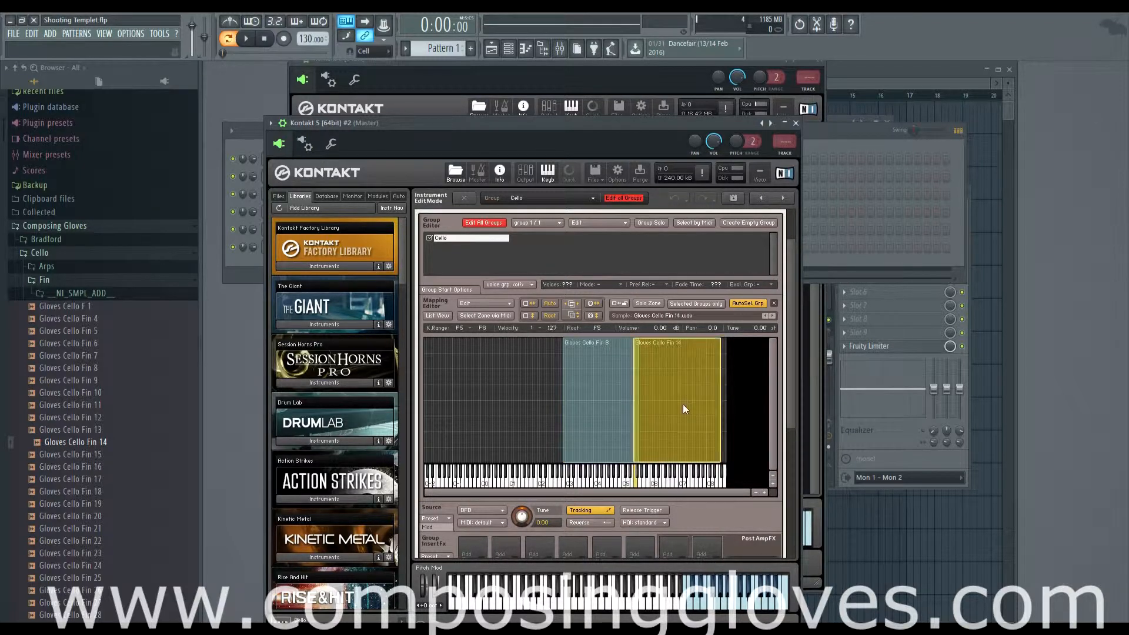
shift+click(587, 414)
shift+click(588, 415)
shift+click(637, 400)
shift+click(631, 400)
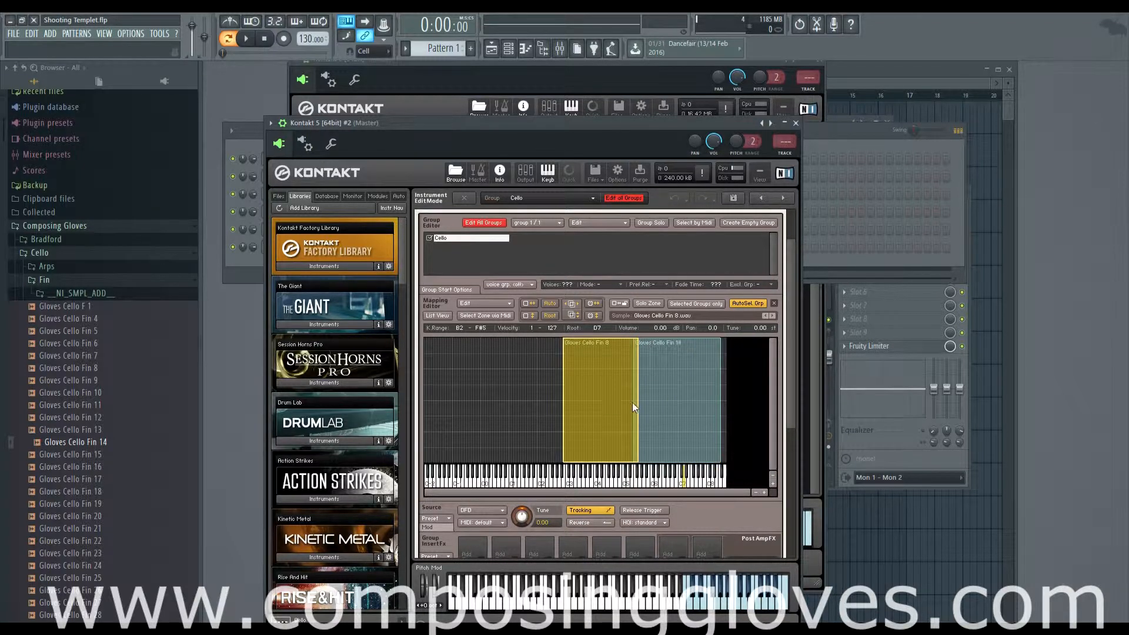
shift+click(618, 401)
shift+click(616, 401)
shift+click(661, 404)
click(518, 404)
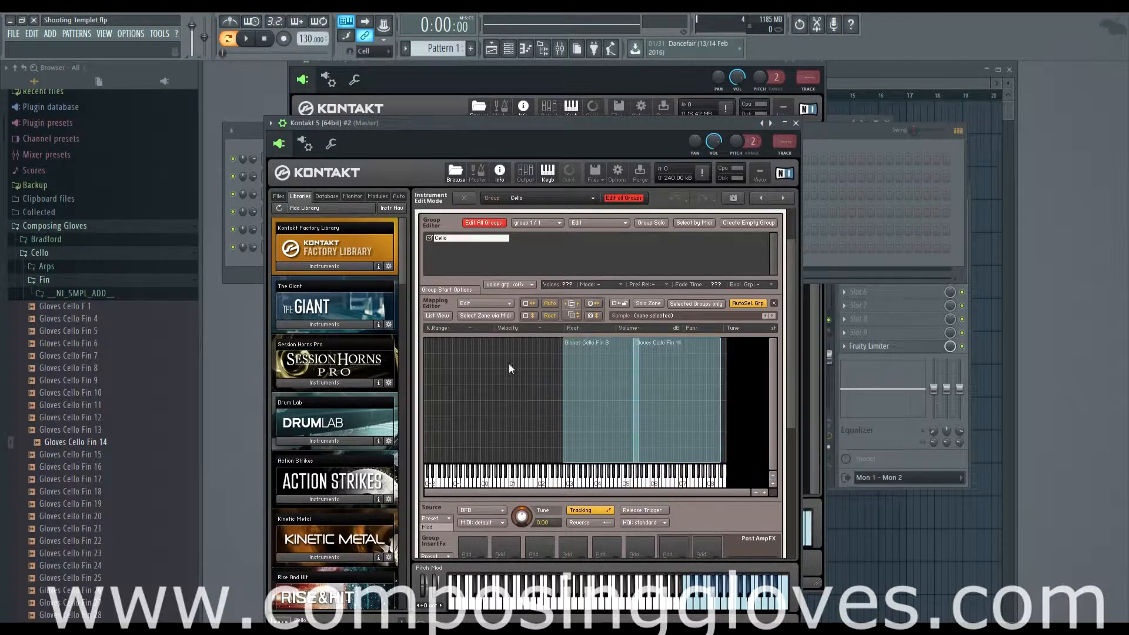
Cut the Gloves Cello Fin 8 zone from the mapping grid and paste it back
scroll(505, 368, up, 1)
click(591, 428)
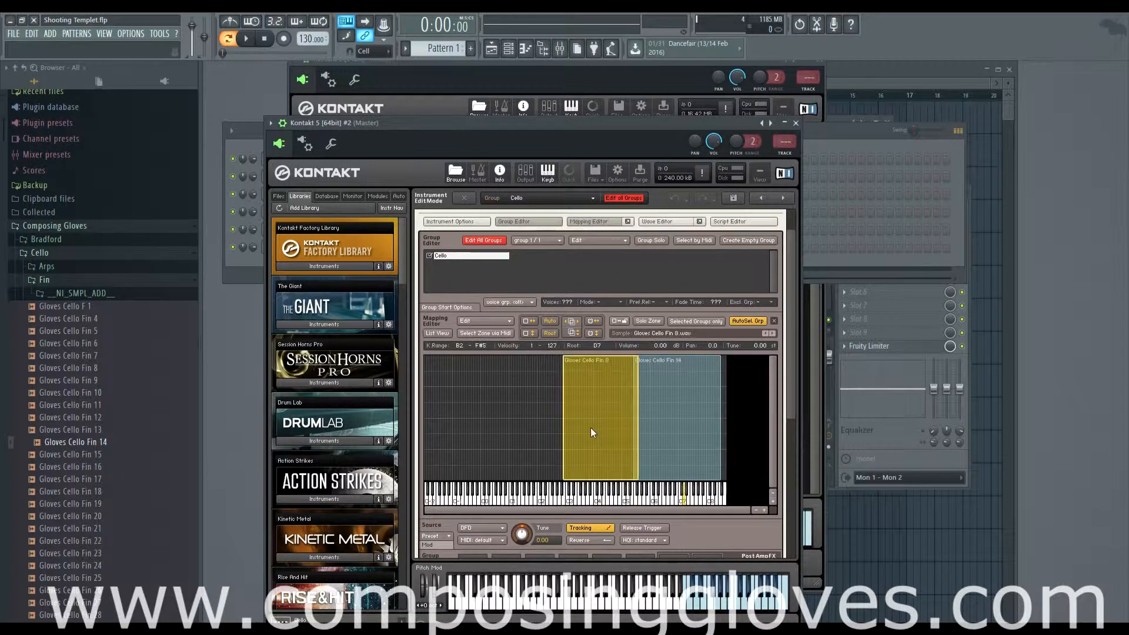
click(490, 320)
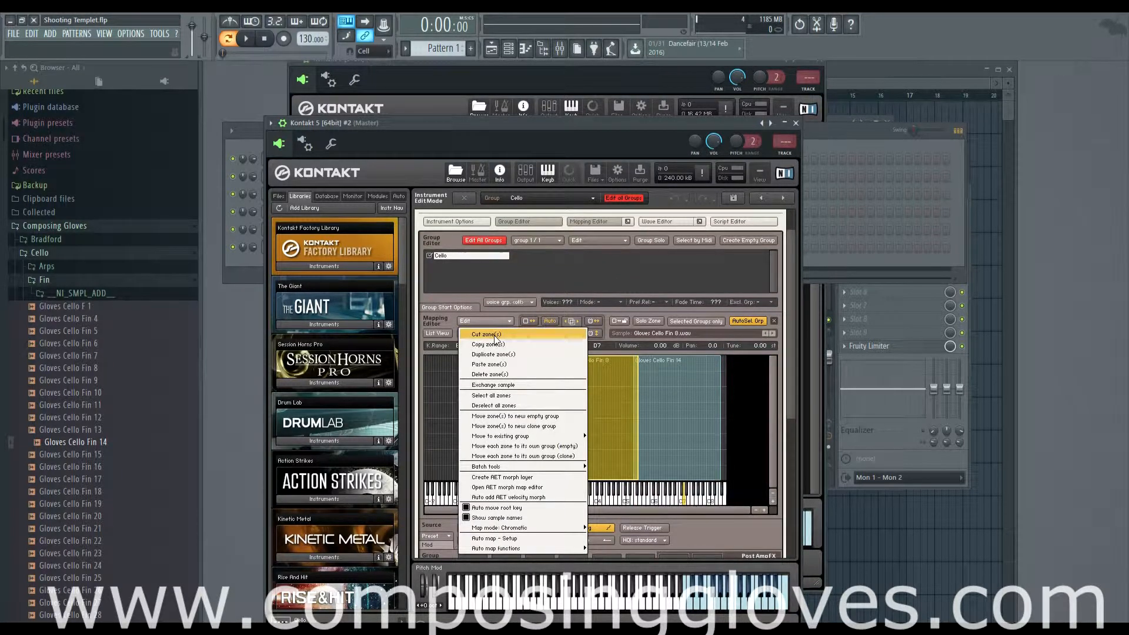
click(497, 334)
click(480, 320)
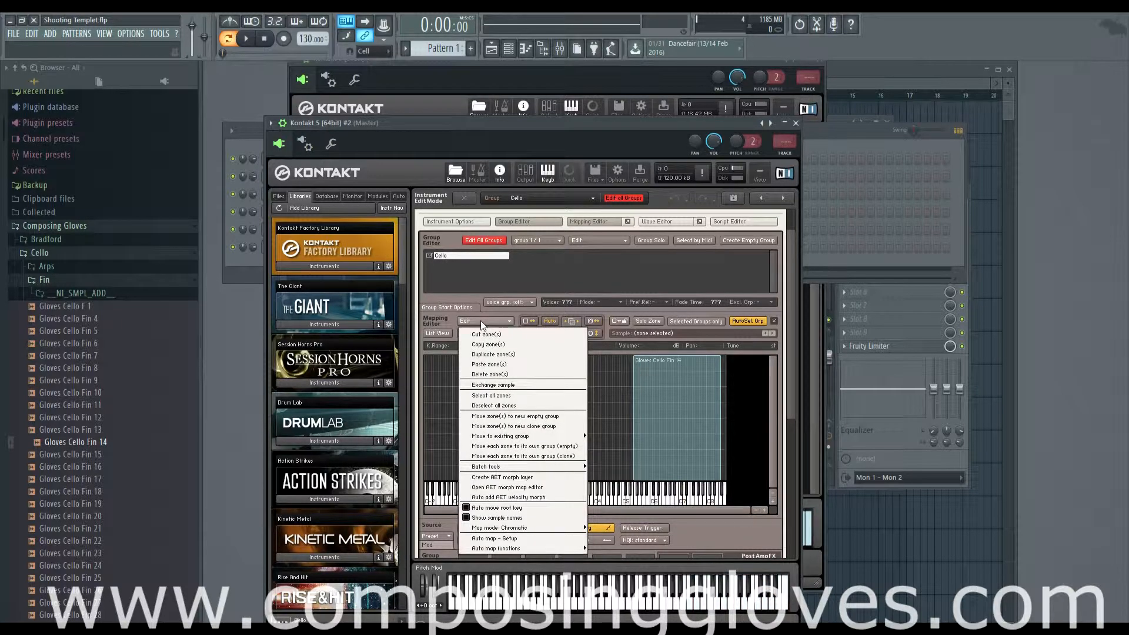
click(529, 364)
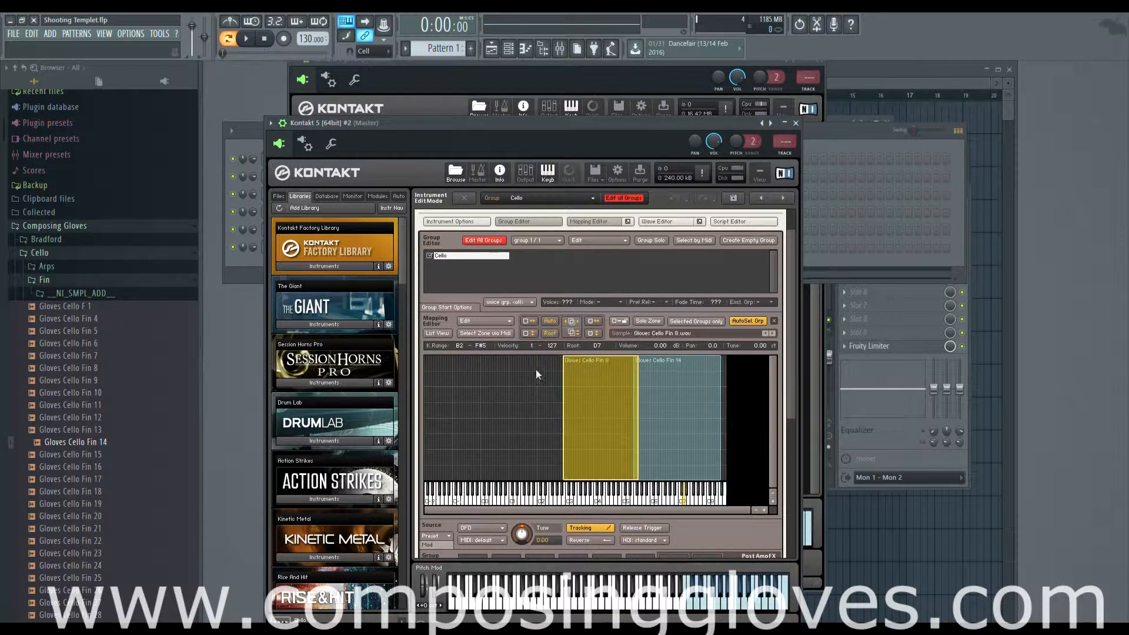
Browse the Fin folder for a sample to exchange in the Gloves Cello Fin 8 zone, and cancel the exchange
click(481, 322)
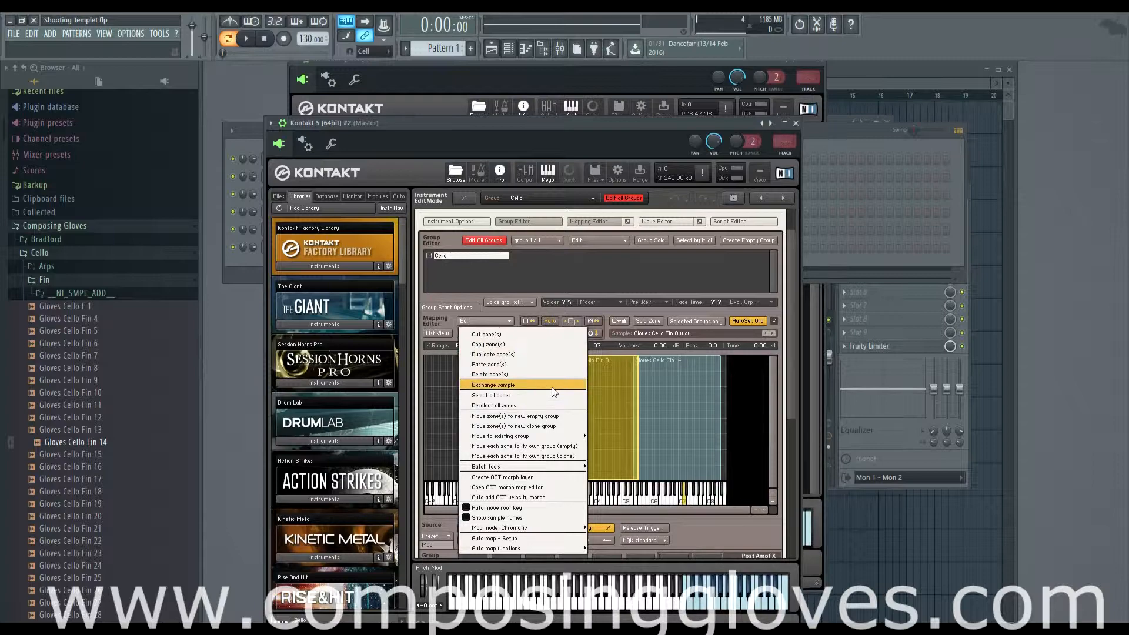
click(516, 382)
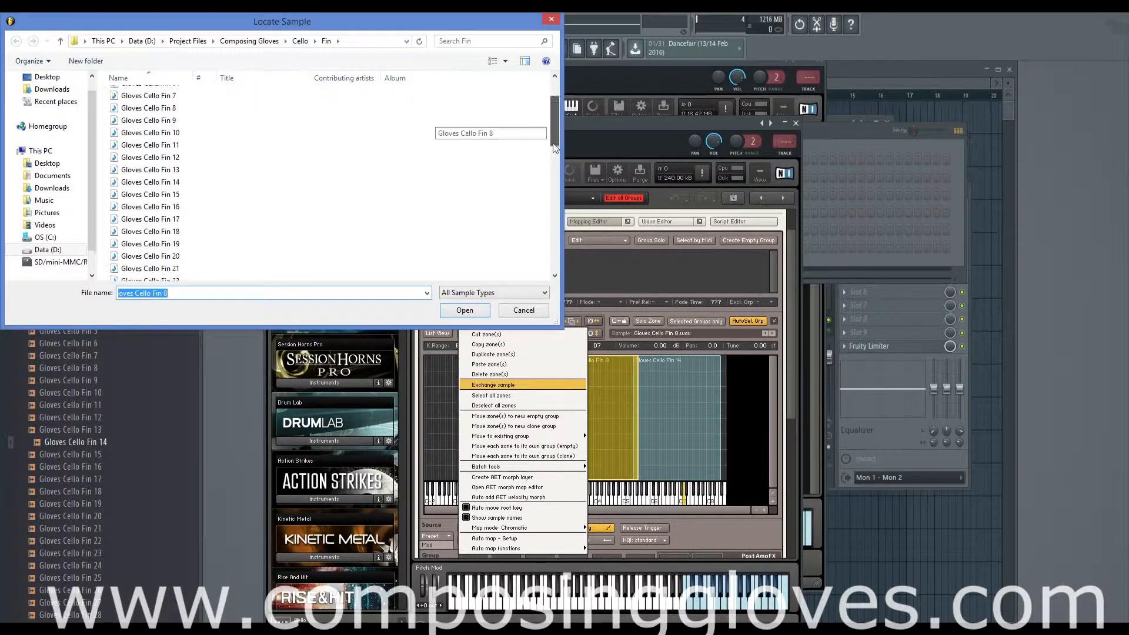
scroll(558, 126, down, 2)
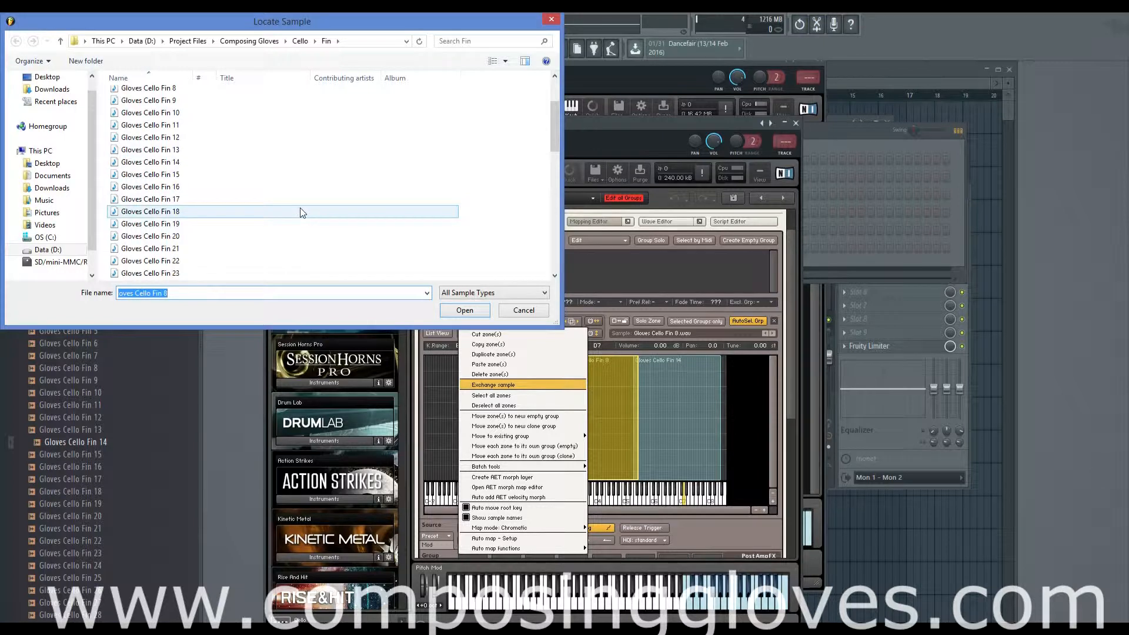
click(551, 19)
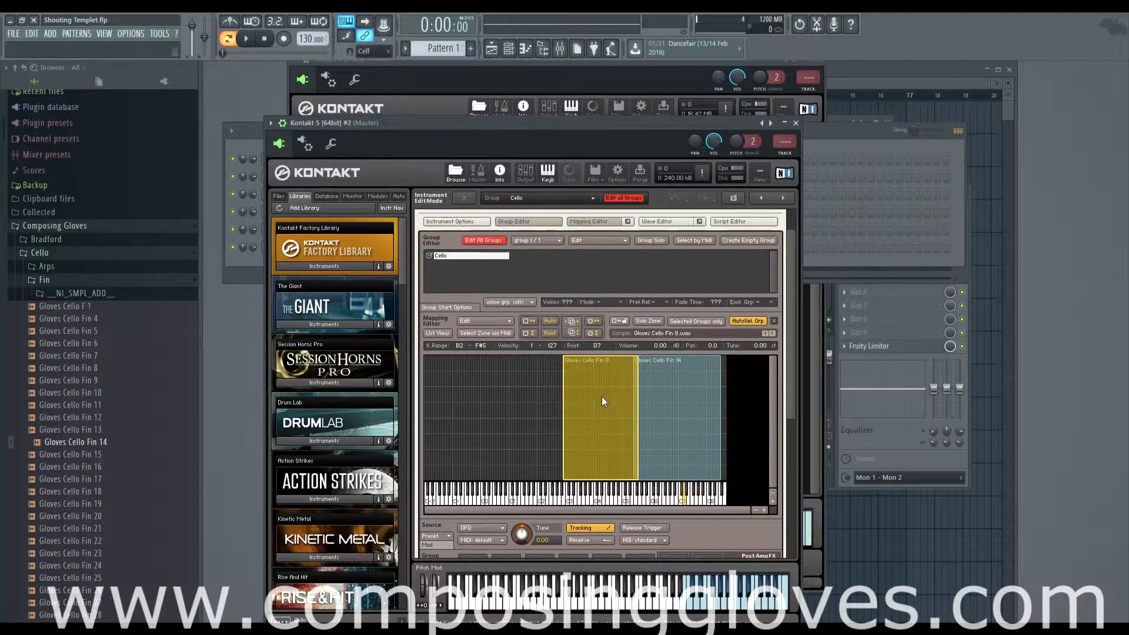
Try the Select all zones command on the mapping grid and clear the selection
click(467, 321)
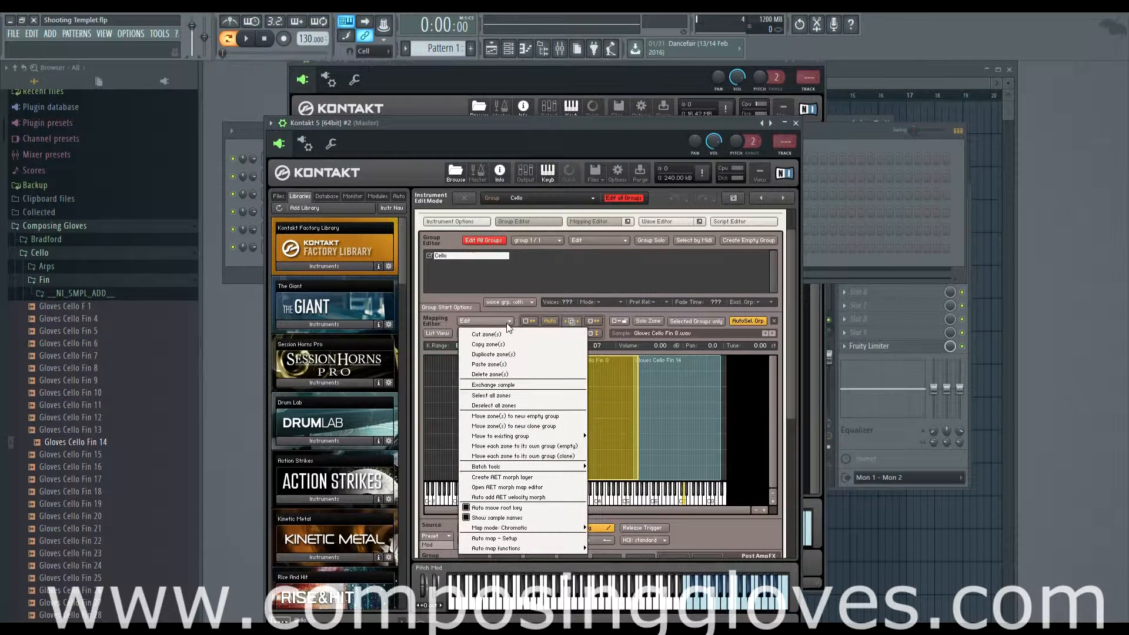
click(522, 395)
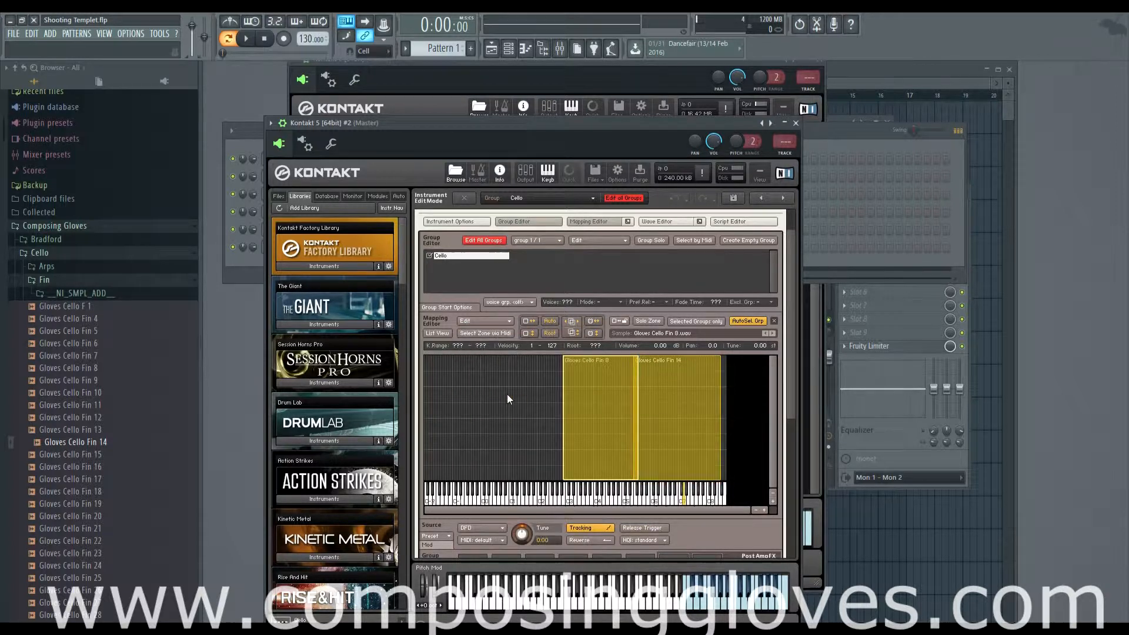
click(497, 321)
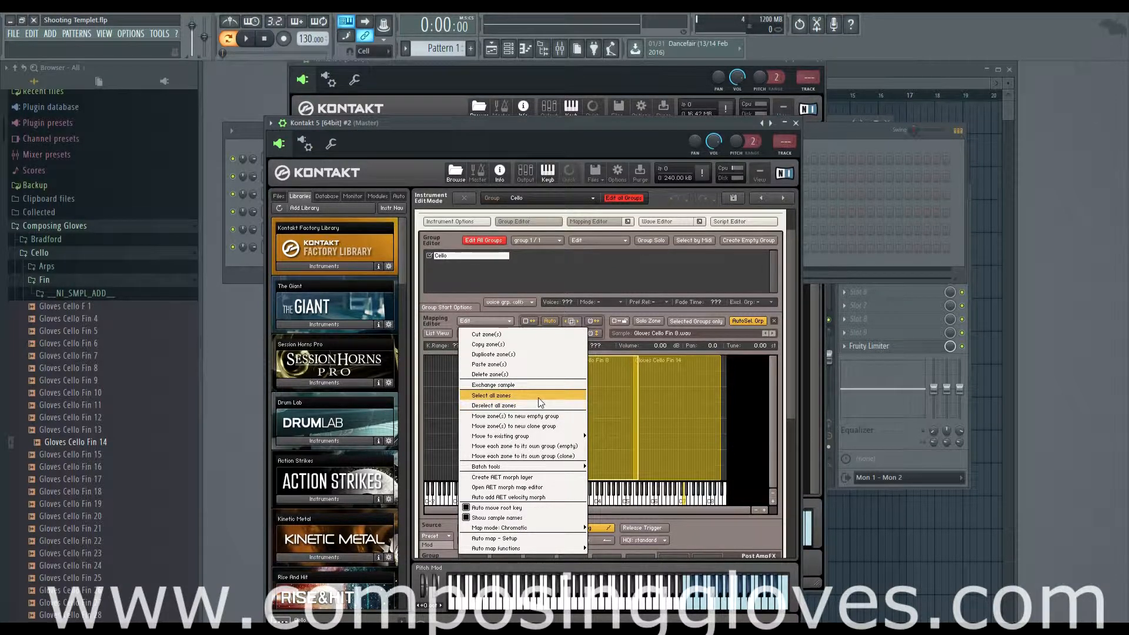
click(538, 398)
click(511, 423)
Move the Gloves Cello Fin 8 zone to a new empty group
click(500, 321)
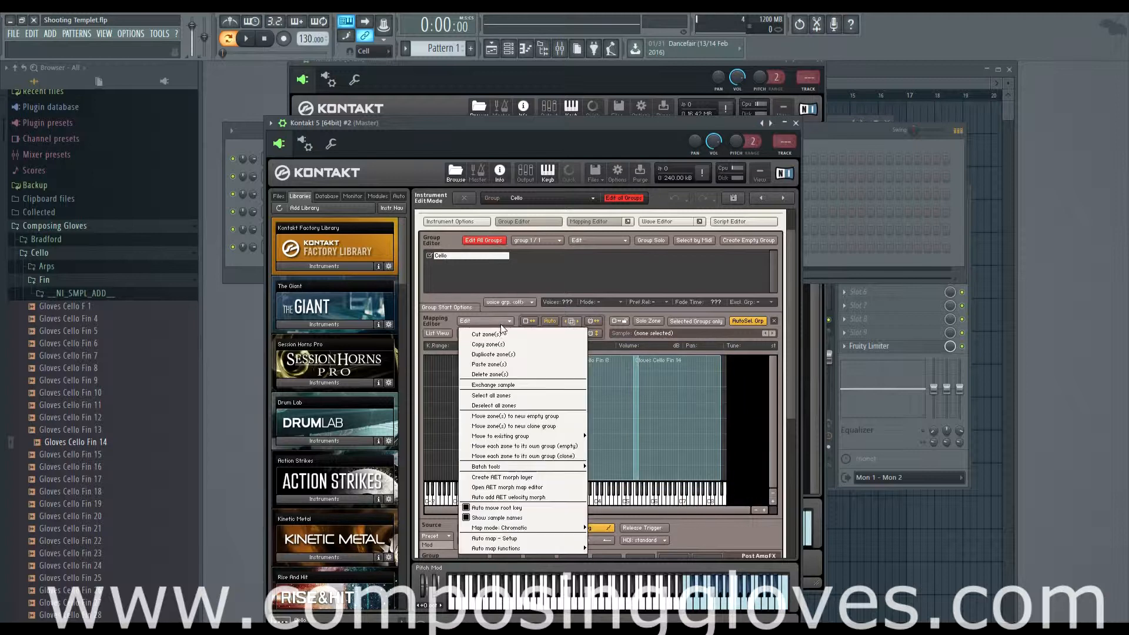
click(536, 367)
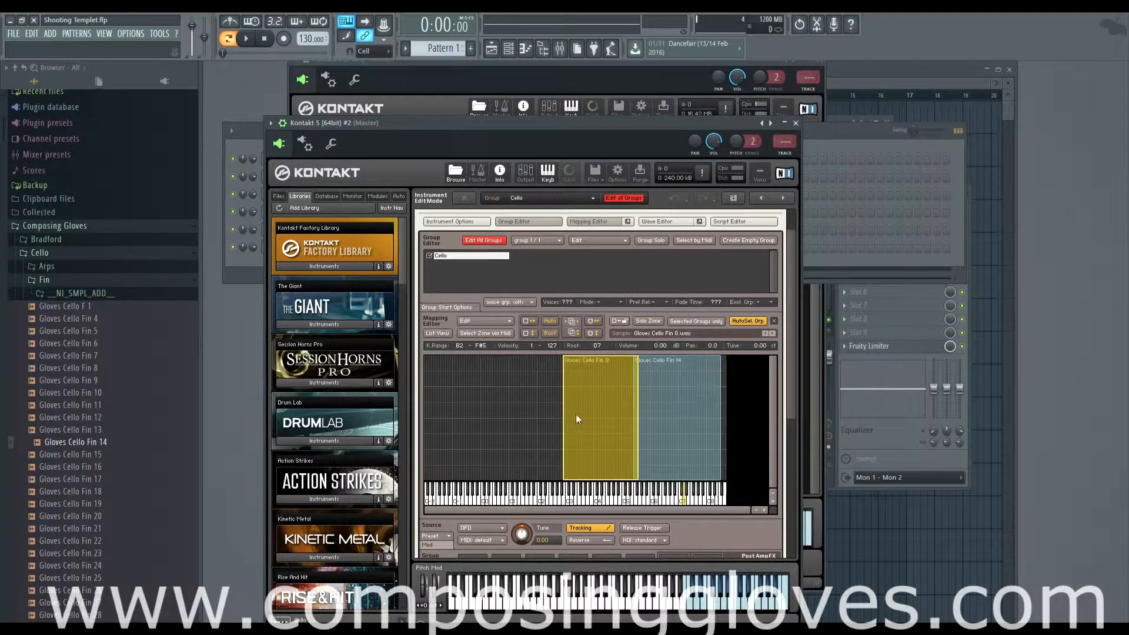
click(485, 321)
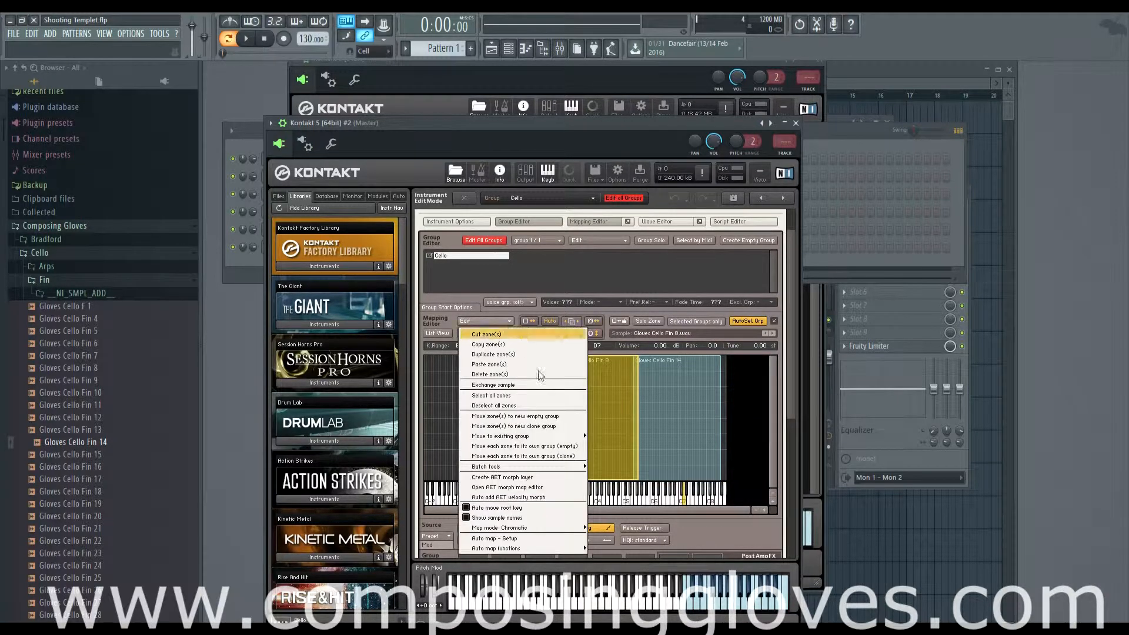
click(551, 417)
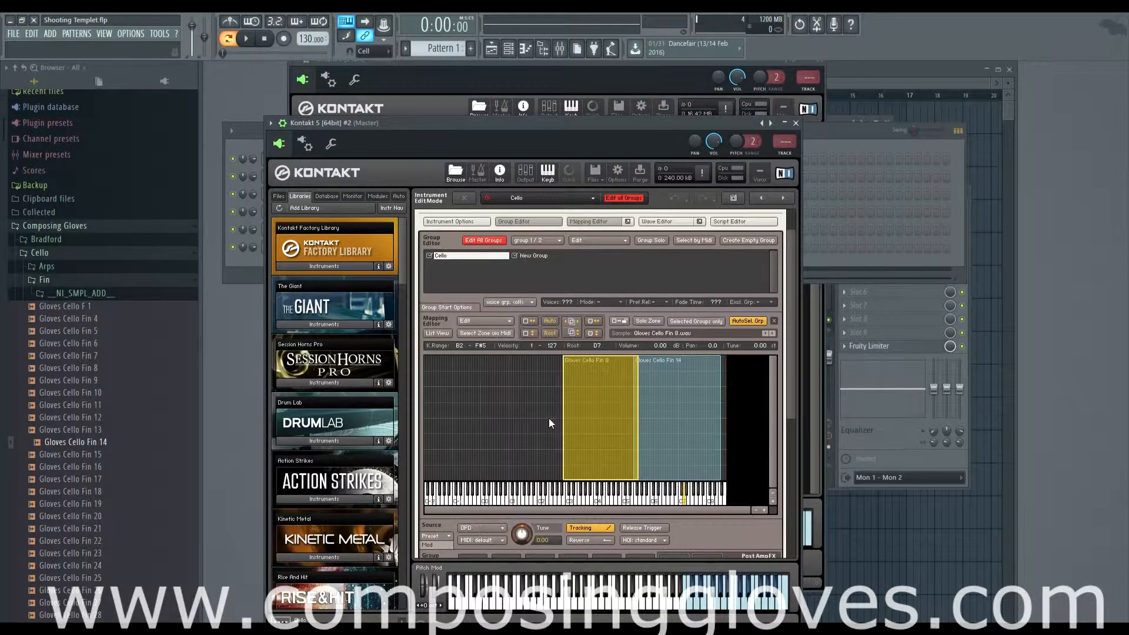
Limit the Mapping Editor to selected groups only, compare the Cello group with New Group, and select the Gloves Cello Fin 8 zone
click(520, 257)
click(471, 257)
click(551, 257)
click(470, 256)
click(689, 322)
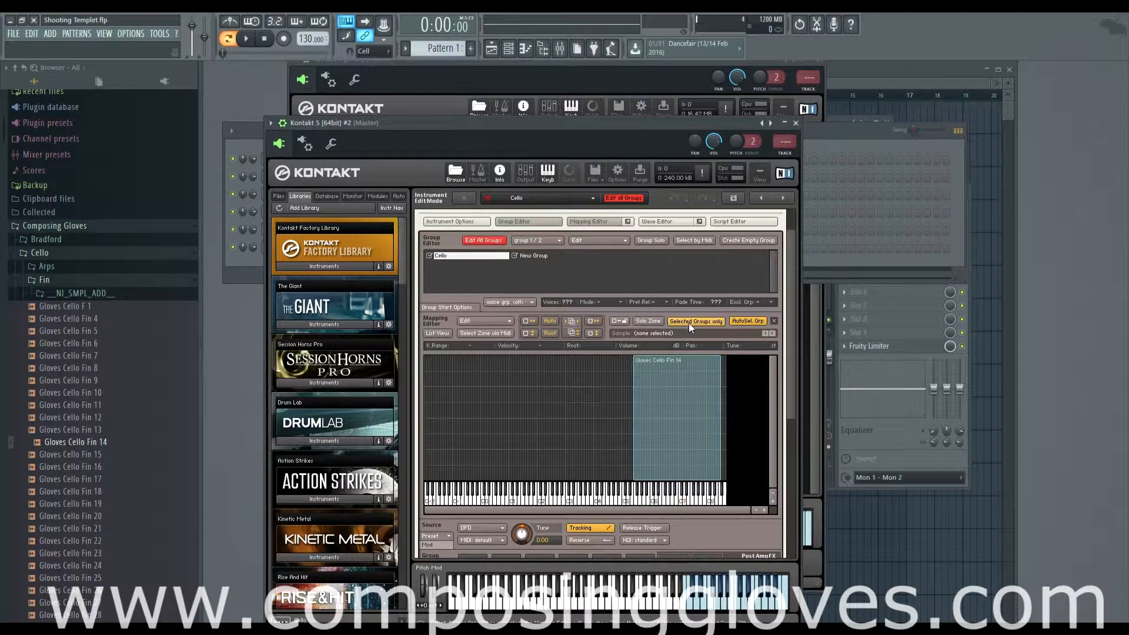
click(533, 257)
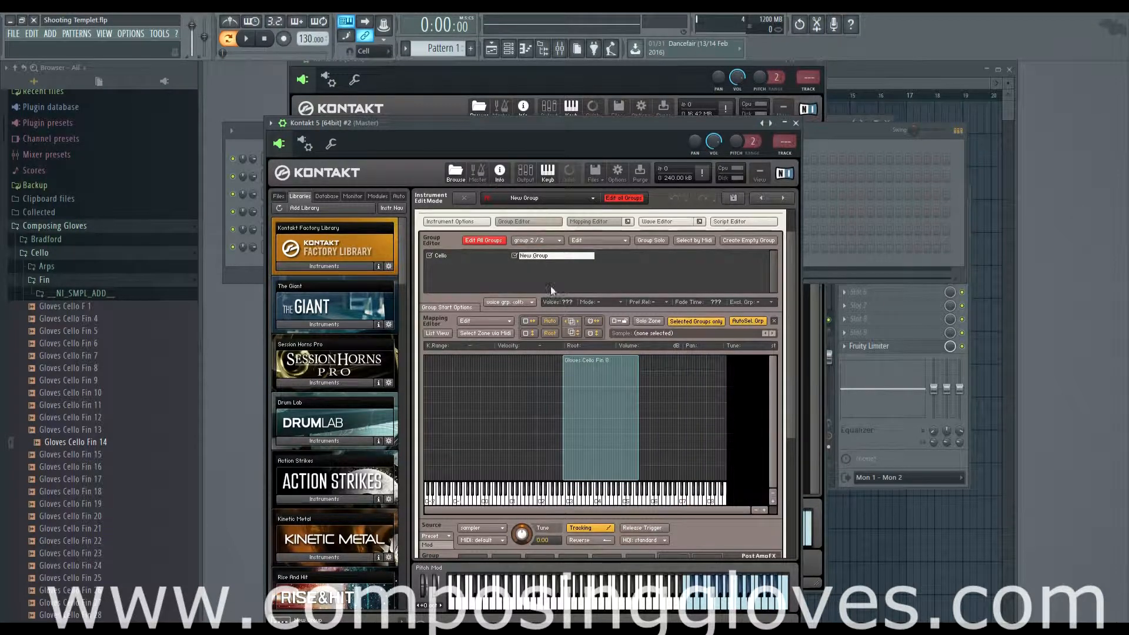
click(619, 391)
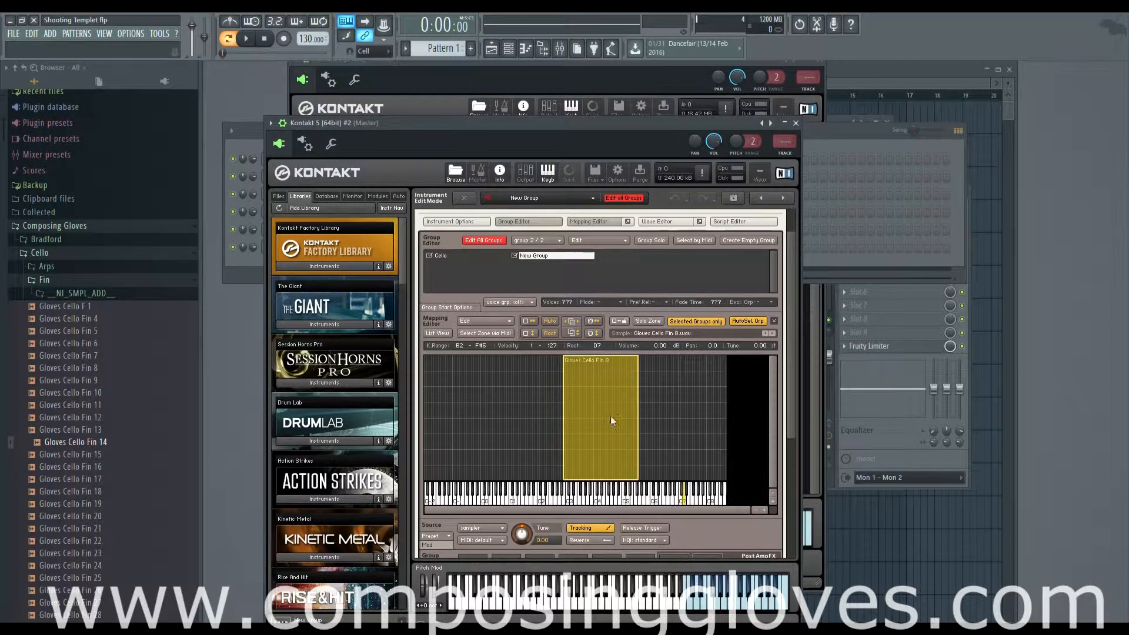
Rename New Group as FIN 8
double_click(531, 258)
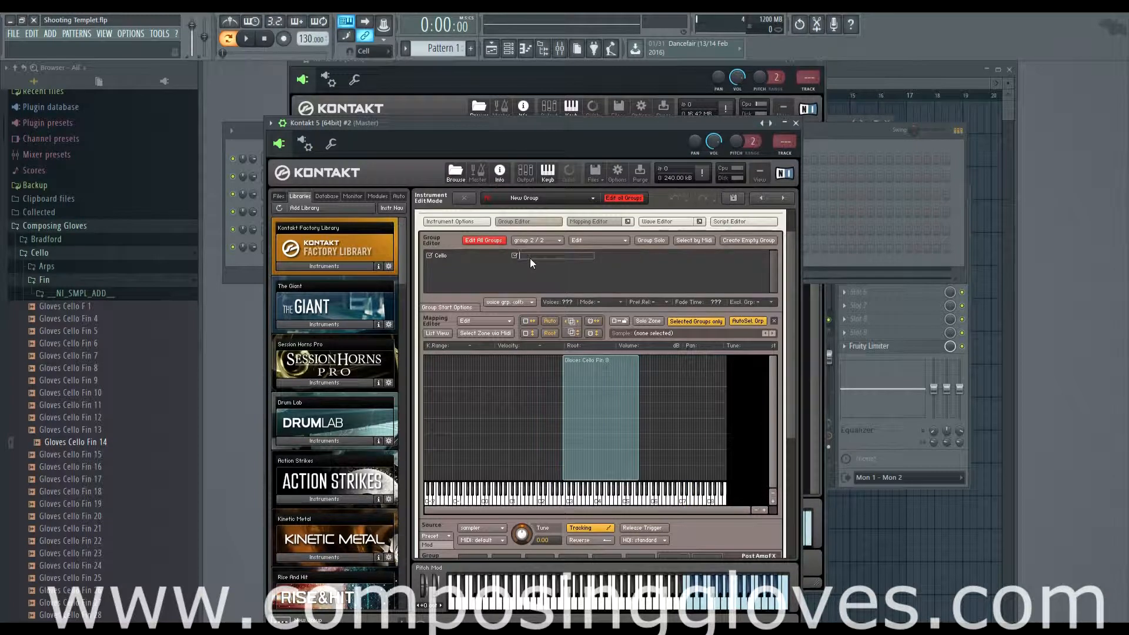
text(FIN 8)
key(Return)
In the Cello group, add the Gloves Cello Fin 13 sample at D#2–G2 and Gloves Cello Fin 14 at F0–A#0
click(445, 256)
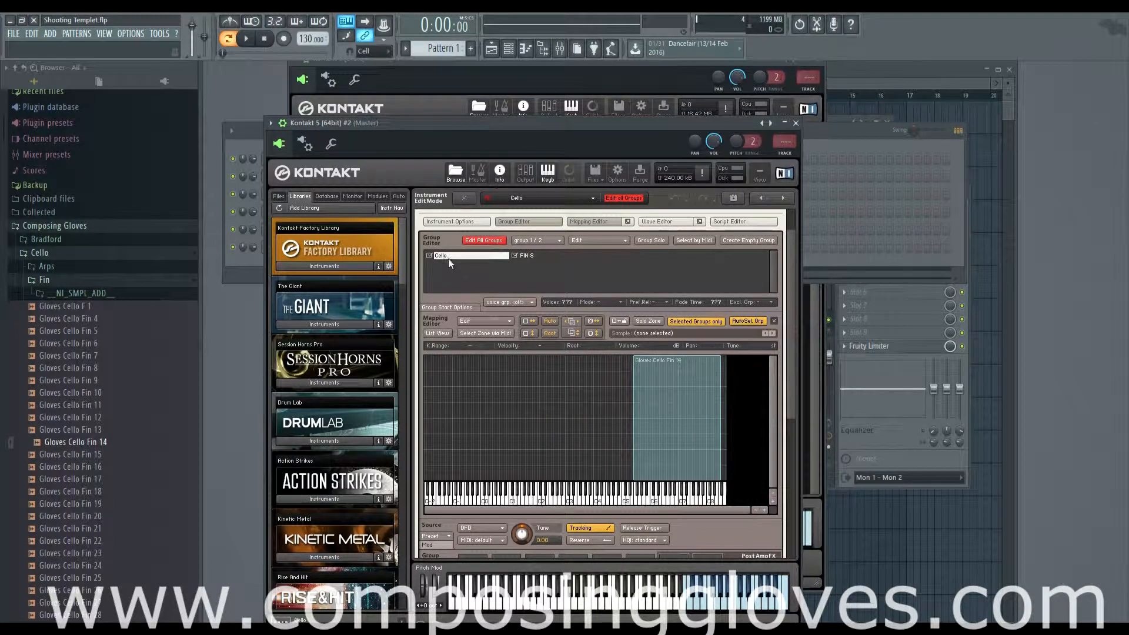
click(493, 322)
click(621, 397)
drag(51, 431, 549, 450)
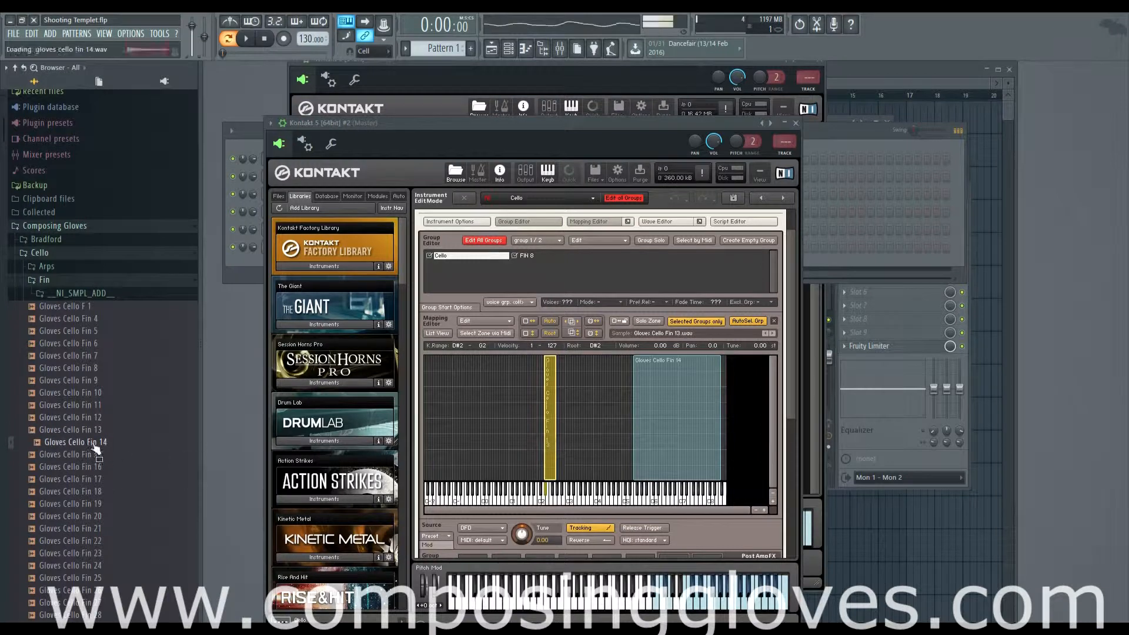
drag(96, 450, 498, 429)
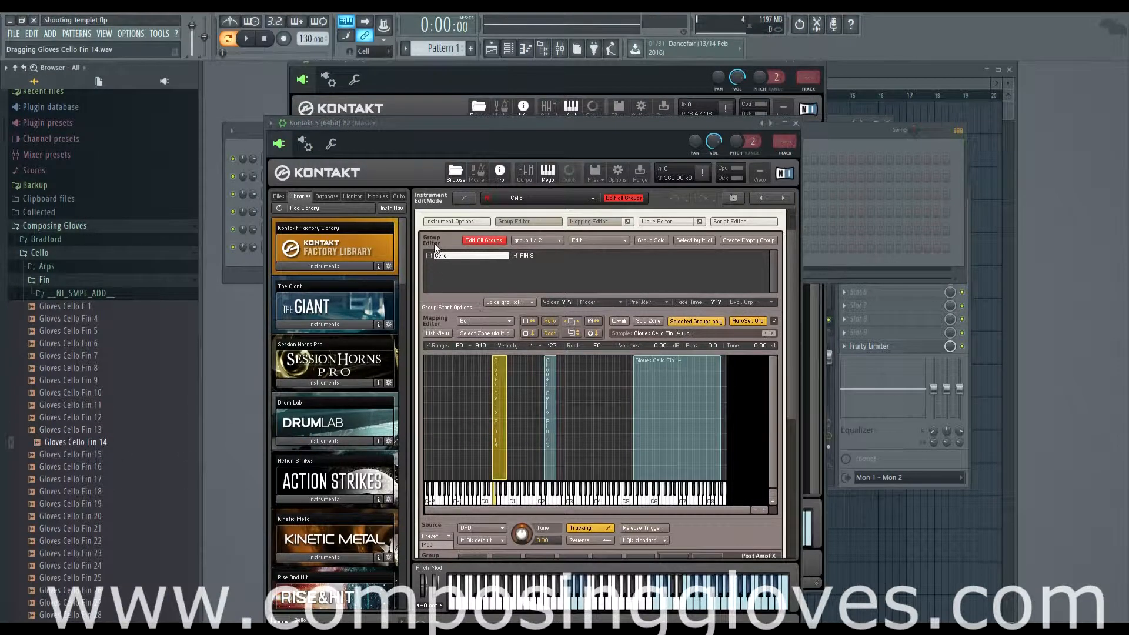
Select the FIN 8 group and compare its zones with those of all groups, ending with only selected groups shown
click(529, 256)
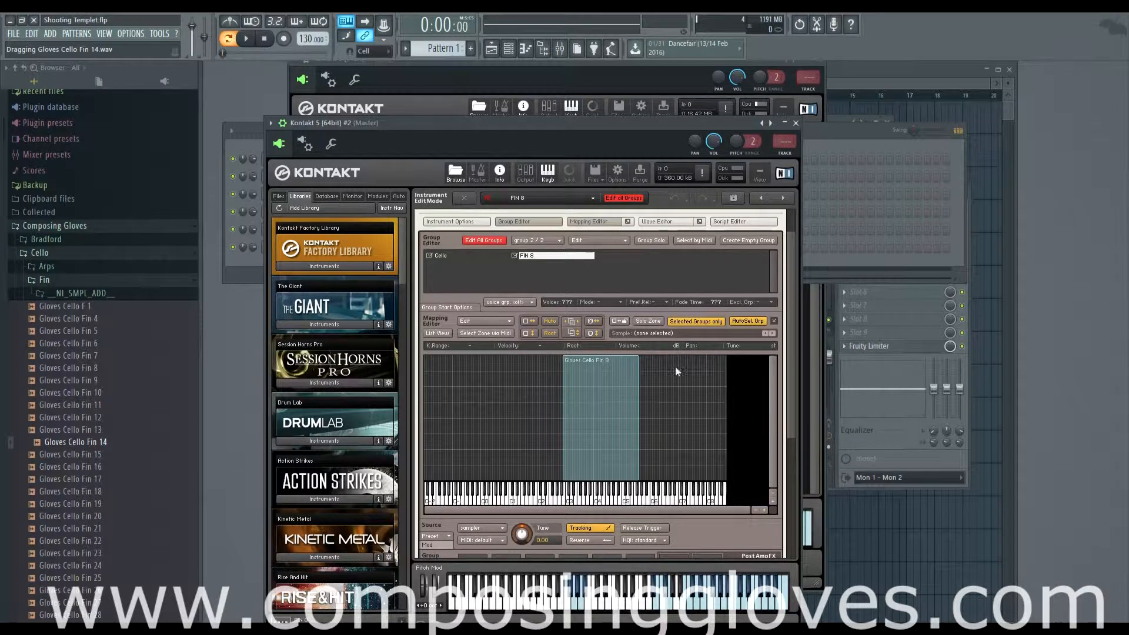
click(719, 325)
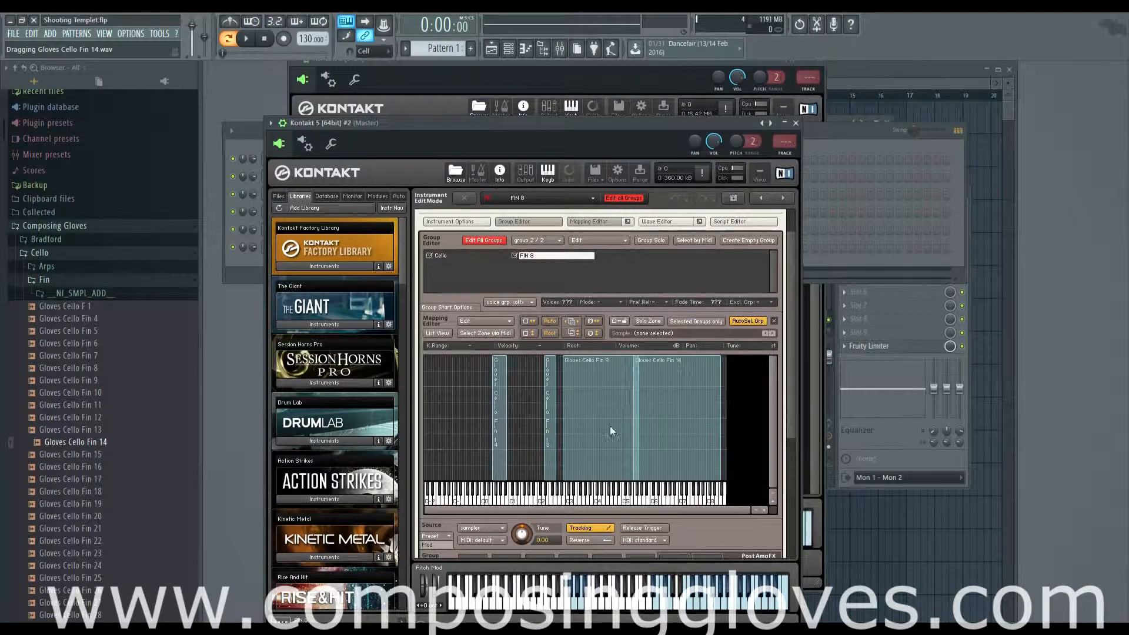
click(685, 322)
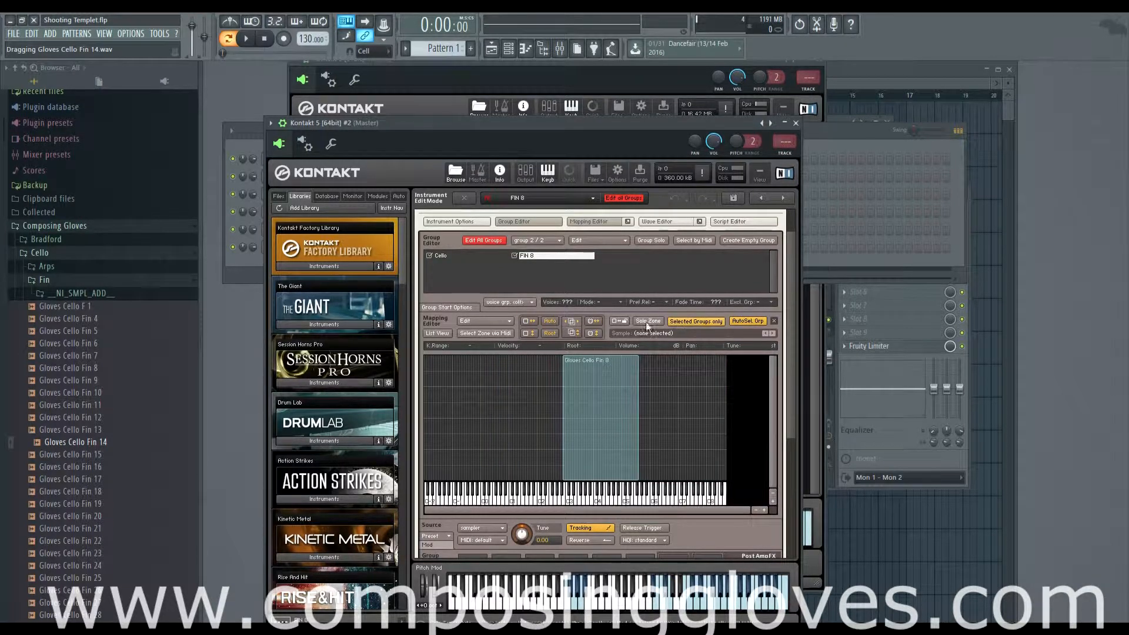
click(440, 255)
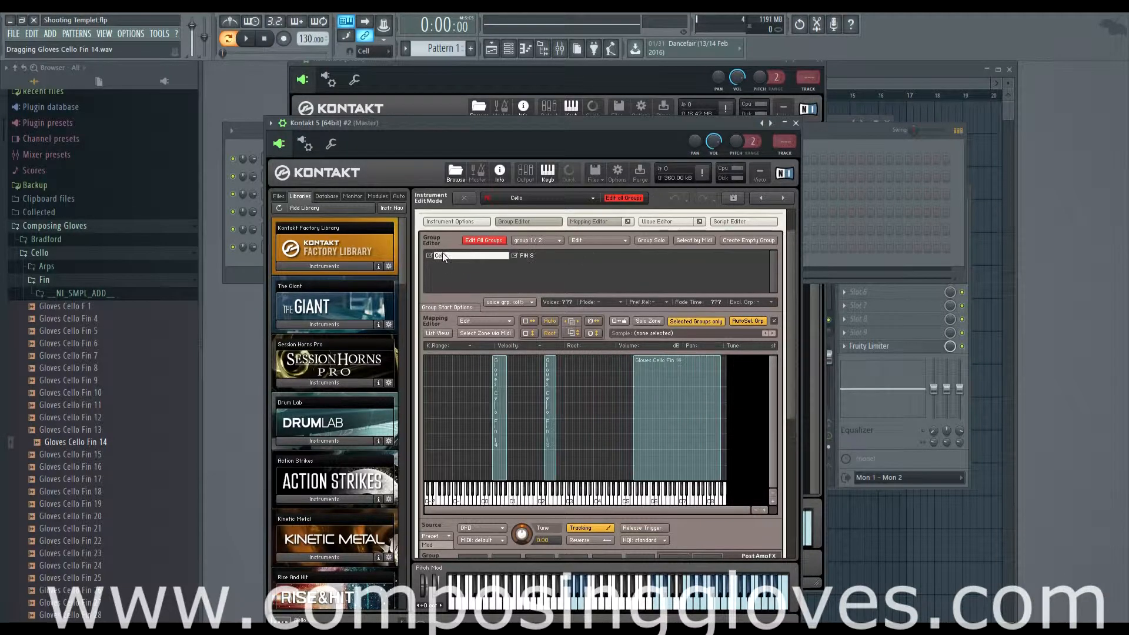
click(520, 255)
right_click(531, 256)
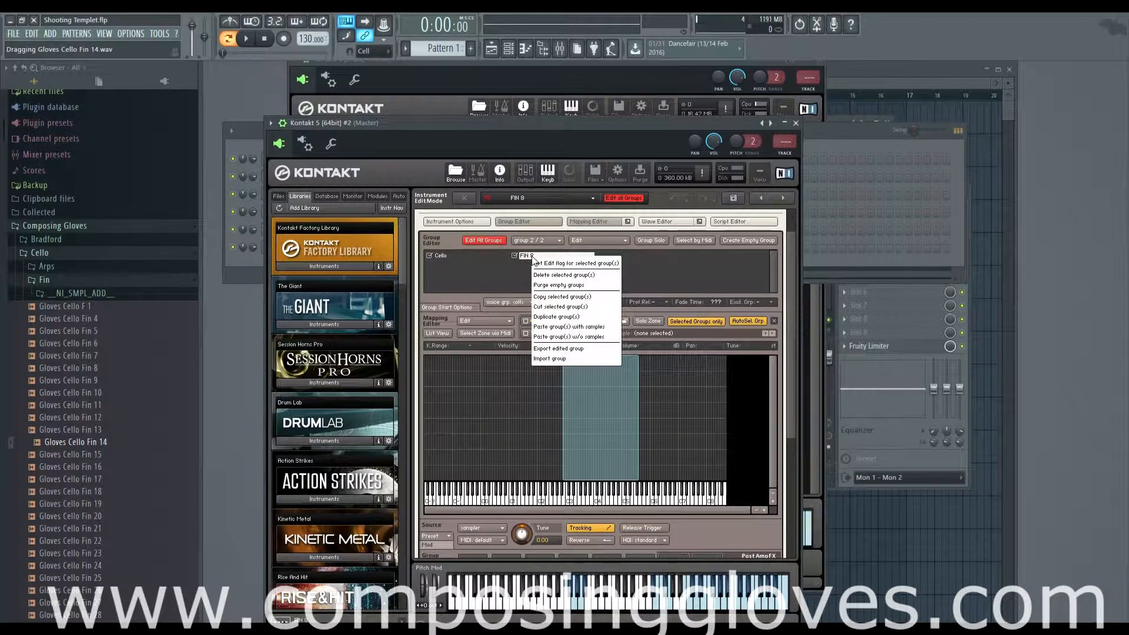
click(578, 274)
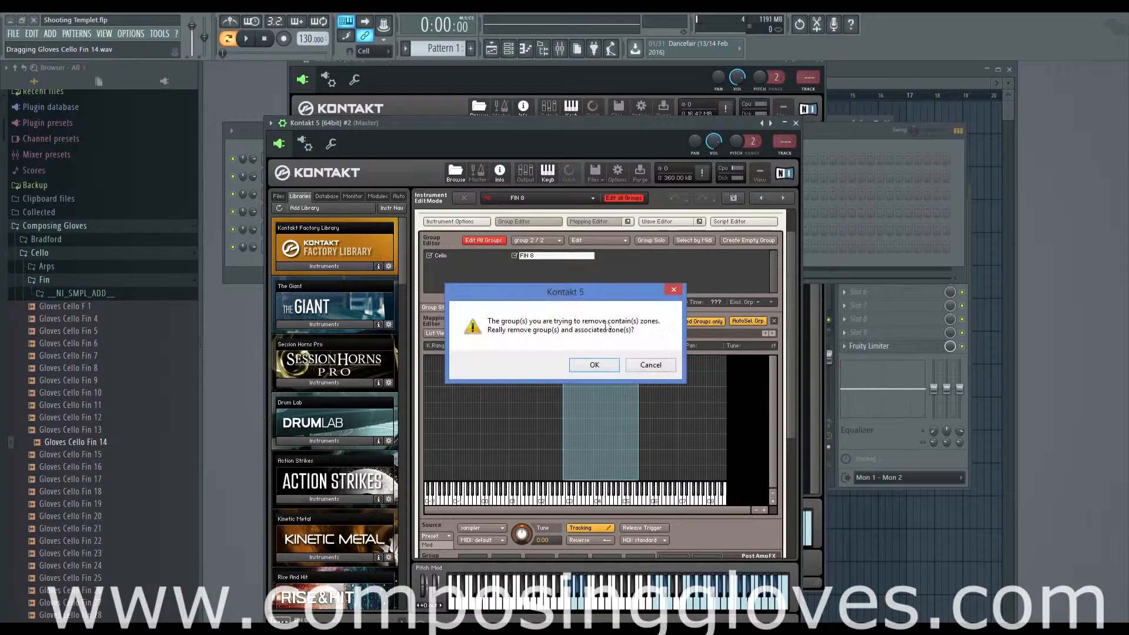
click(663, 368)
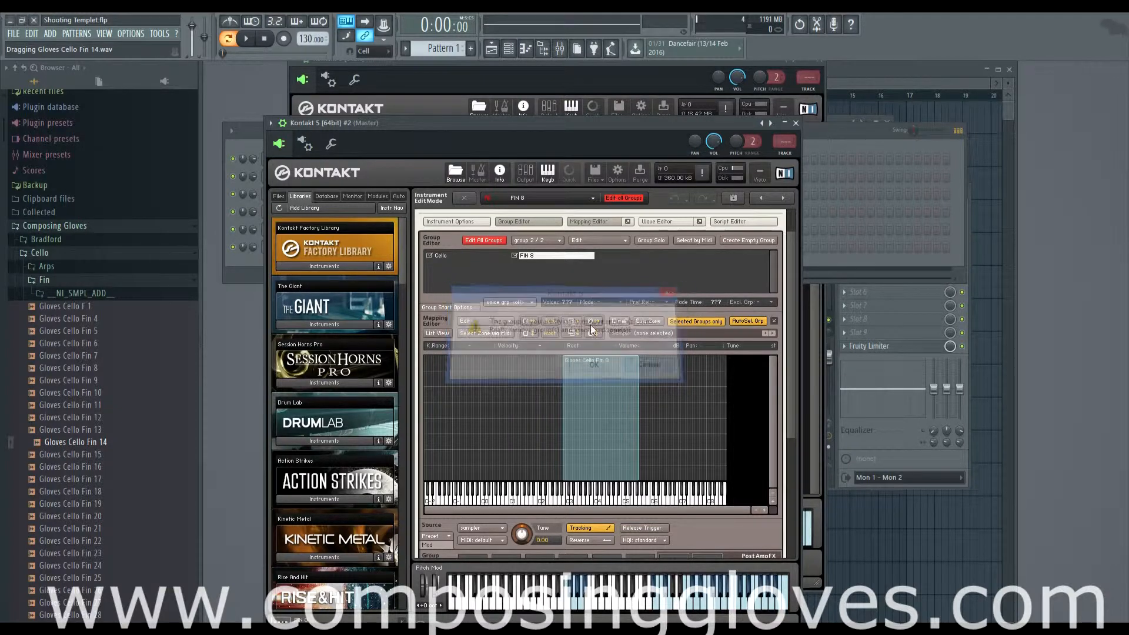
Exclude the Cello group from editing and delete the FIN 8 group together with its zones
click(428, 255)
right_click(549, 261)
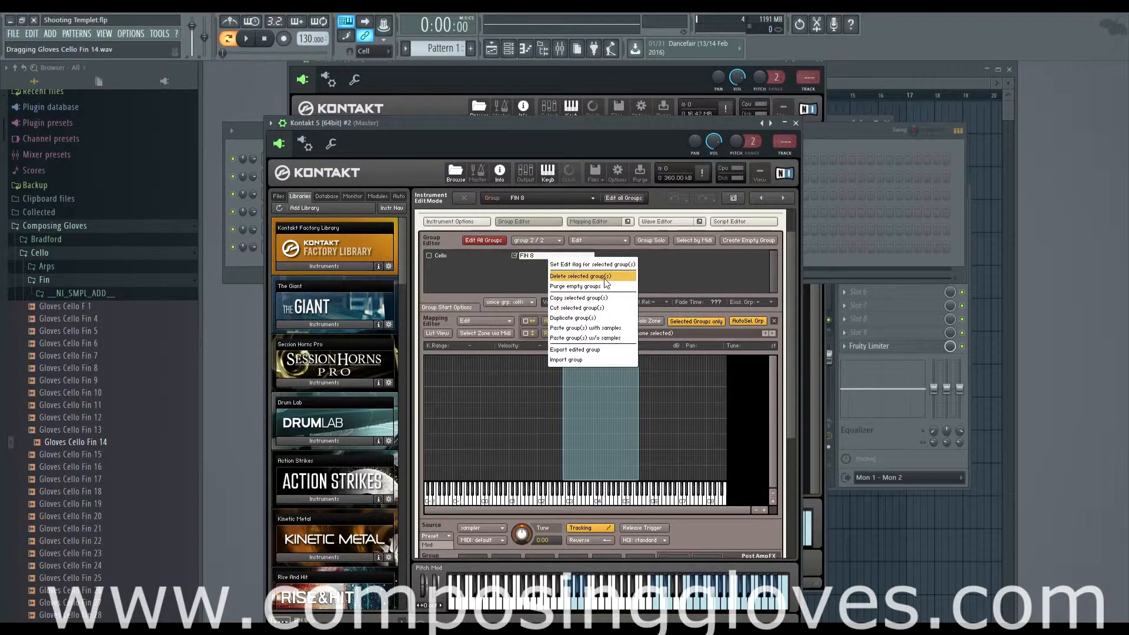
click(605, 277)
click(596, 364)
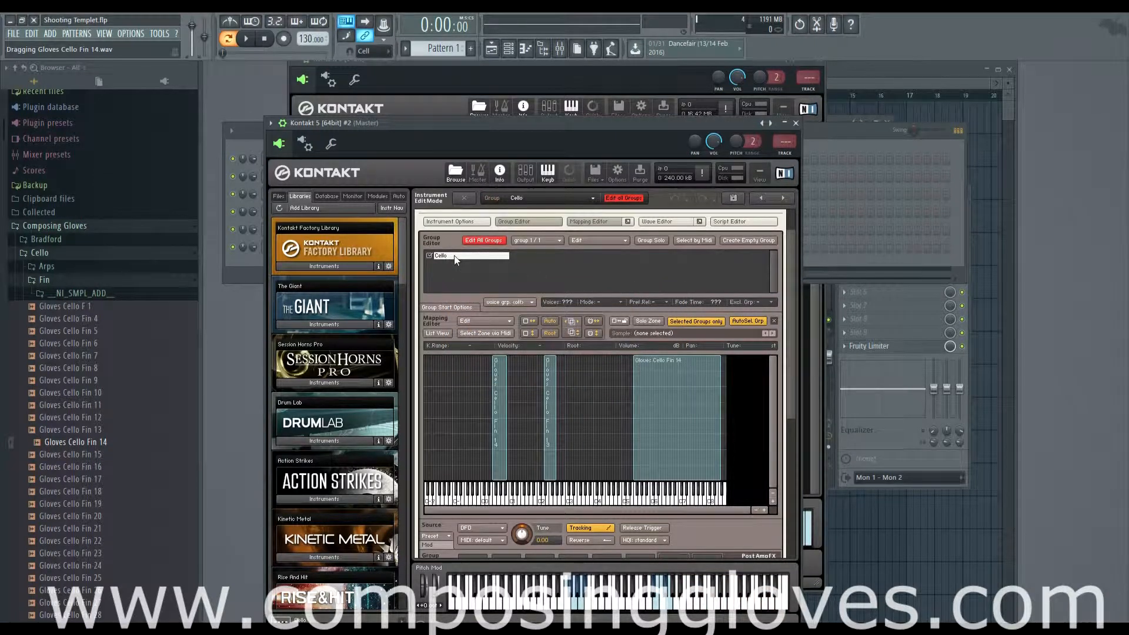
Select the Gloves Cello Fin 14 zone at F5–F8 and examine the zone commands for selecting, moving to groups and batch tools
click(494, 320)
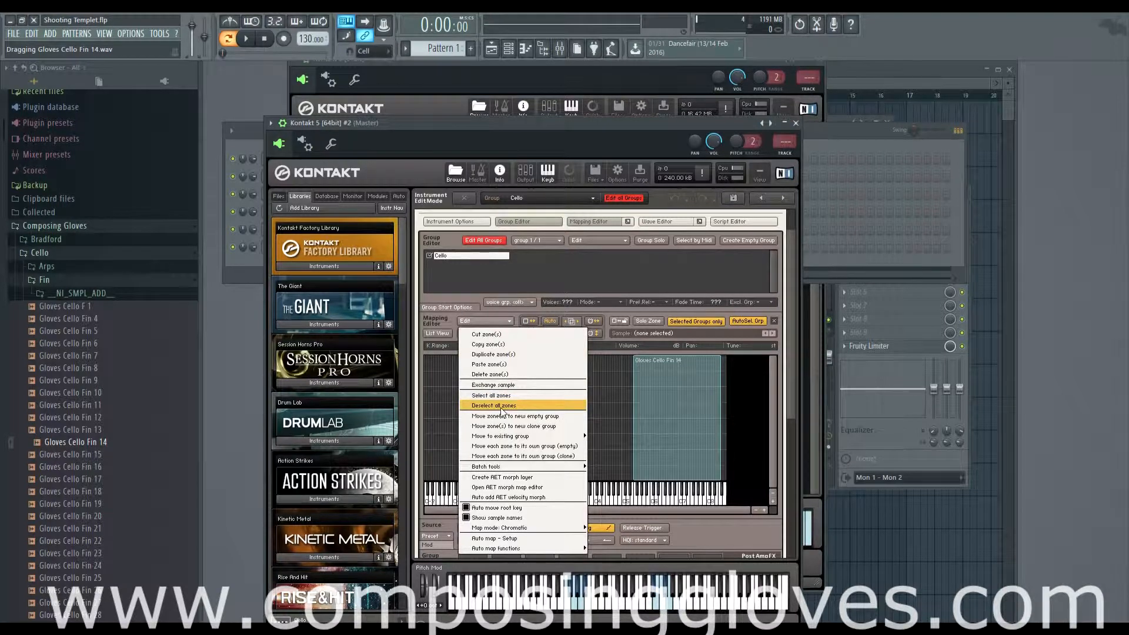
click(526, 394)
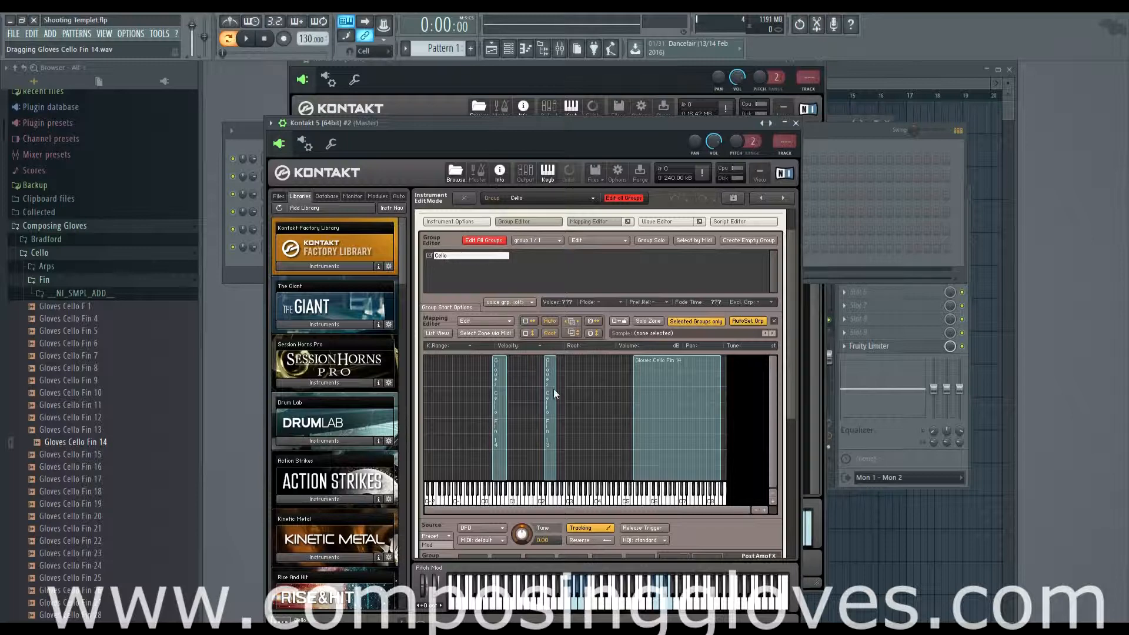
click(707, 444)
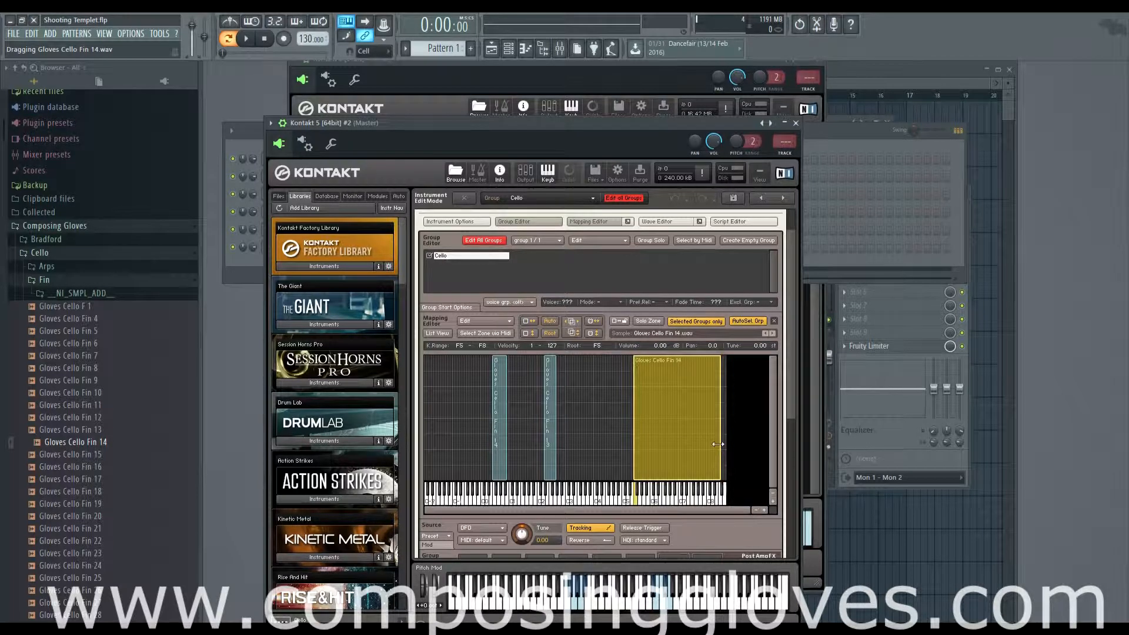
click(503, 319)
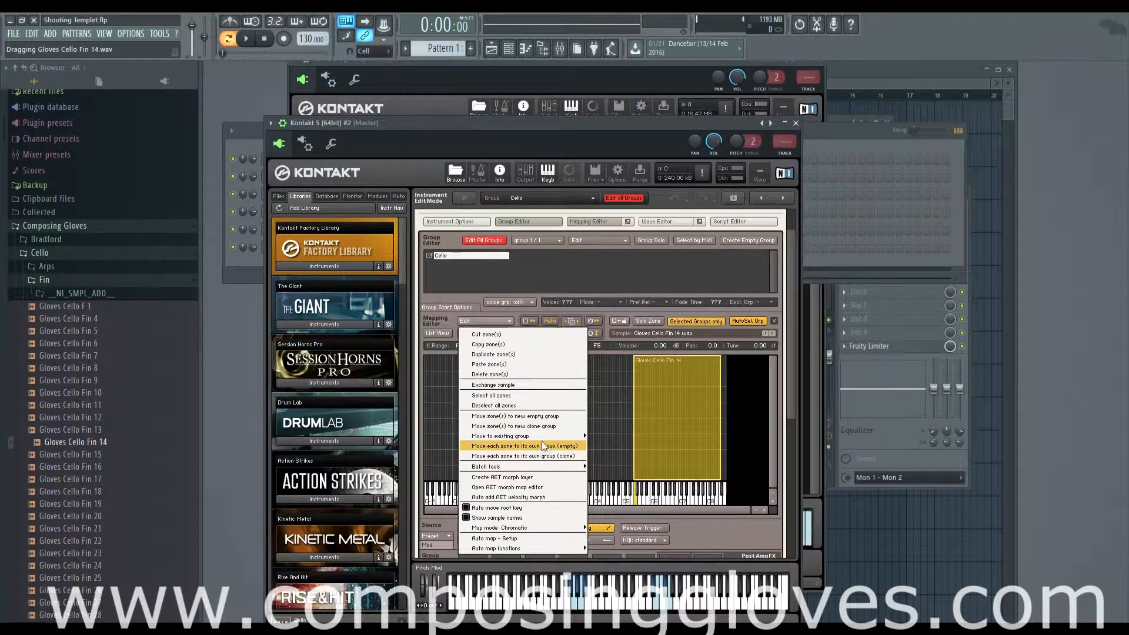
mouse_move(526, 439)
click(570, 458)
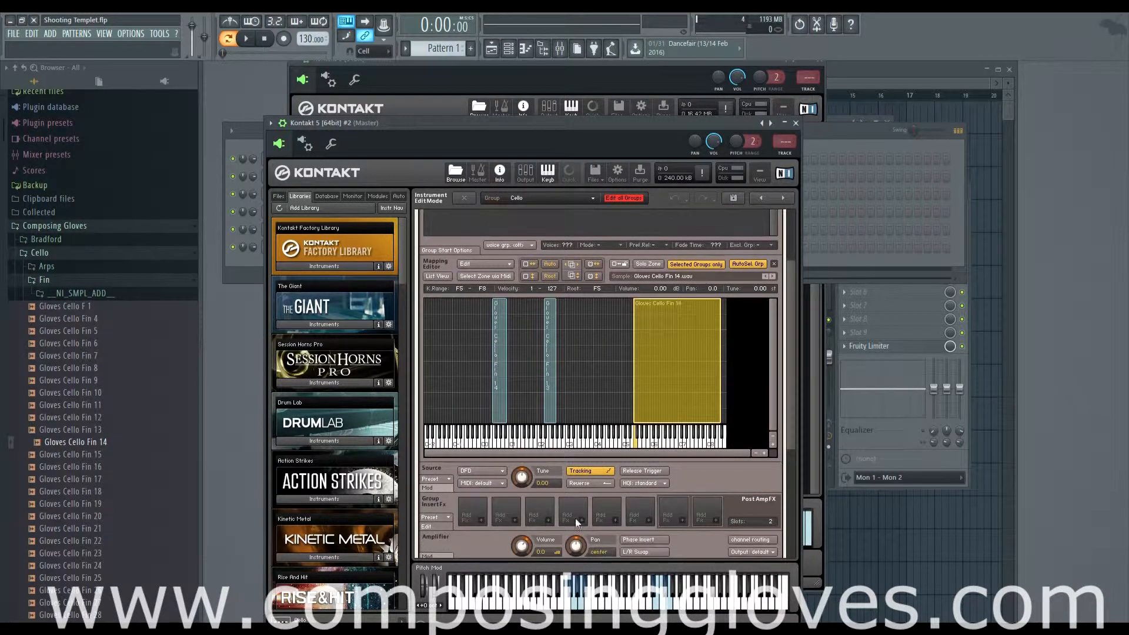
scroll(533, 308, down, 1)
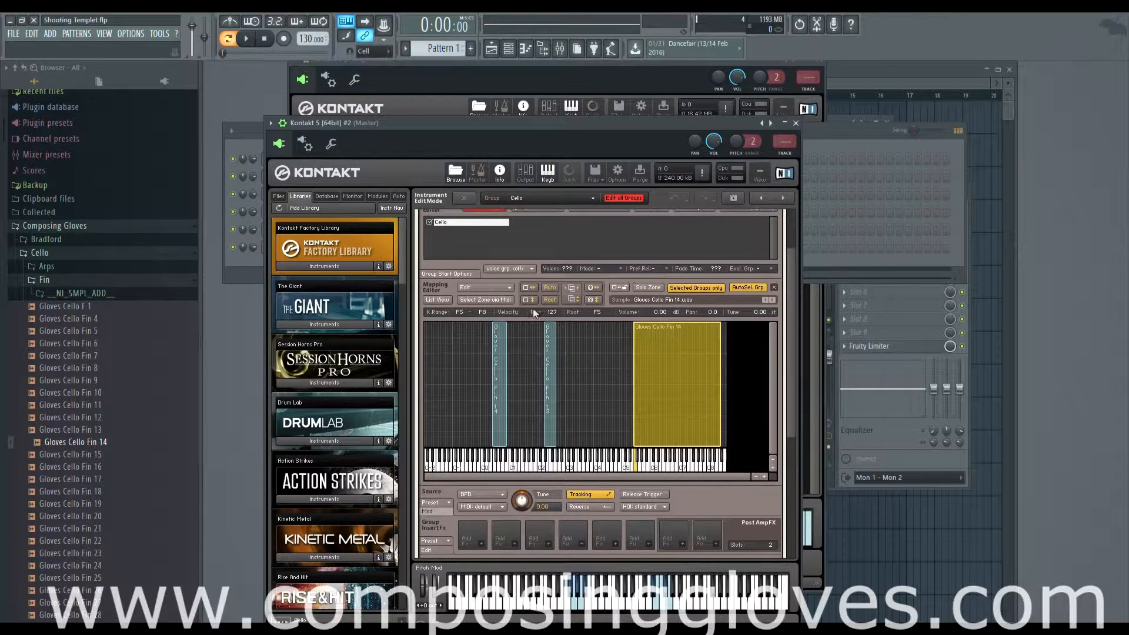
click(501, 288)
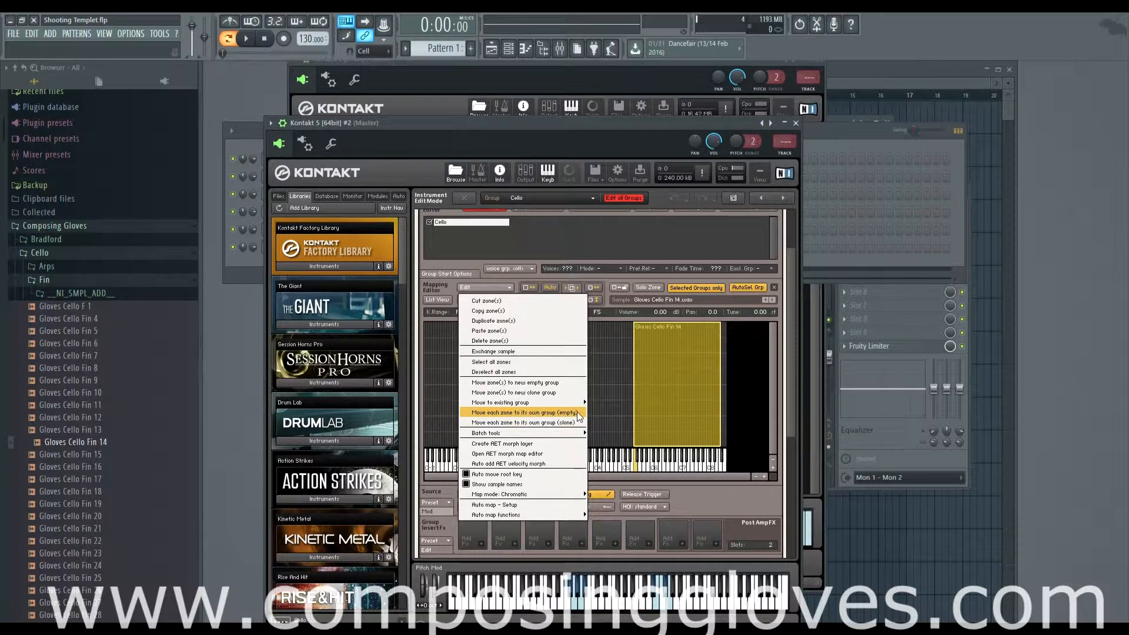
mouse_move(484, 435)
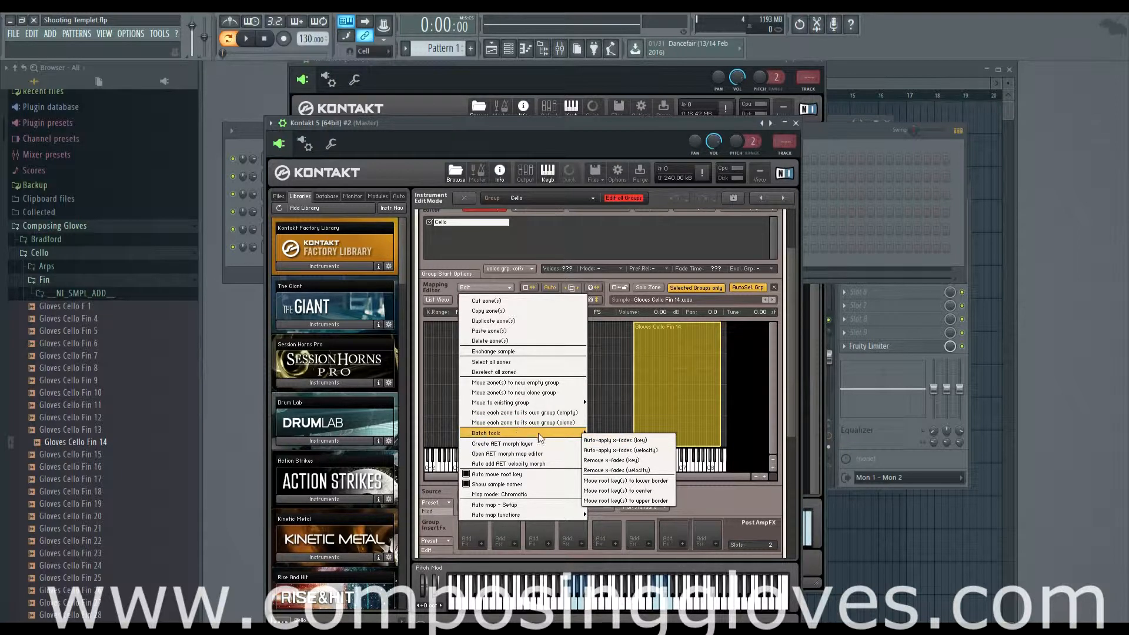
click(669, 394)
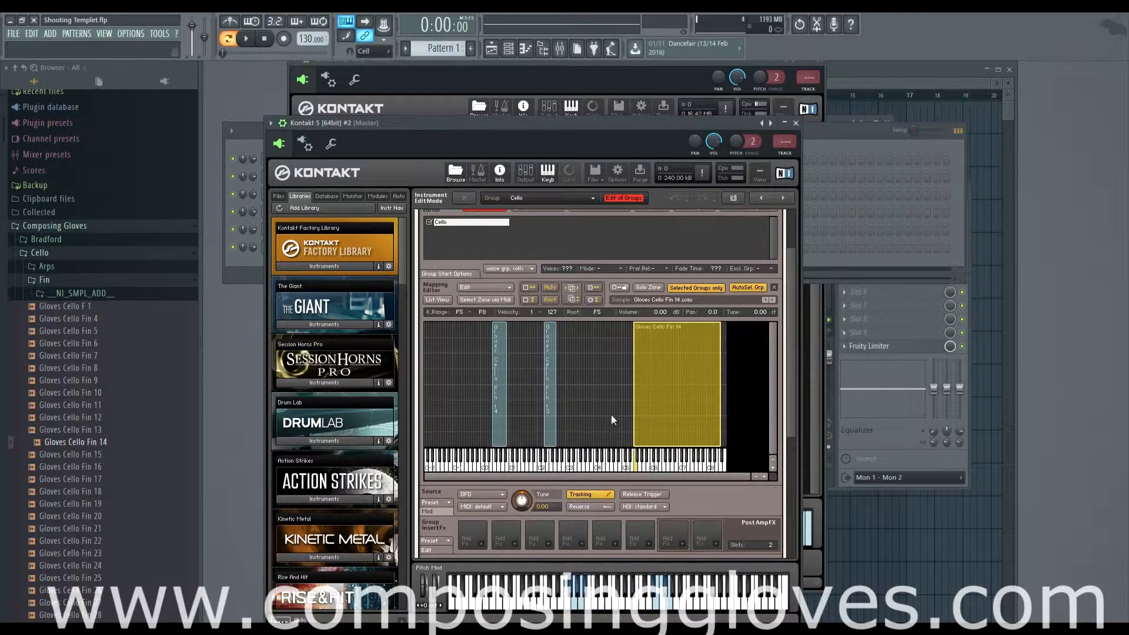
Move the lower Gloves Cello Fin 14 zone to A#1–D#2, overlapping Fin 13, limit its velocity to 66–127 and audition the overlap
scroll(556, 408, up, 1)
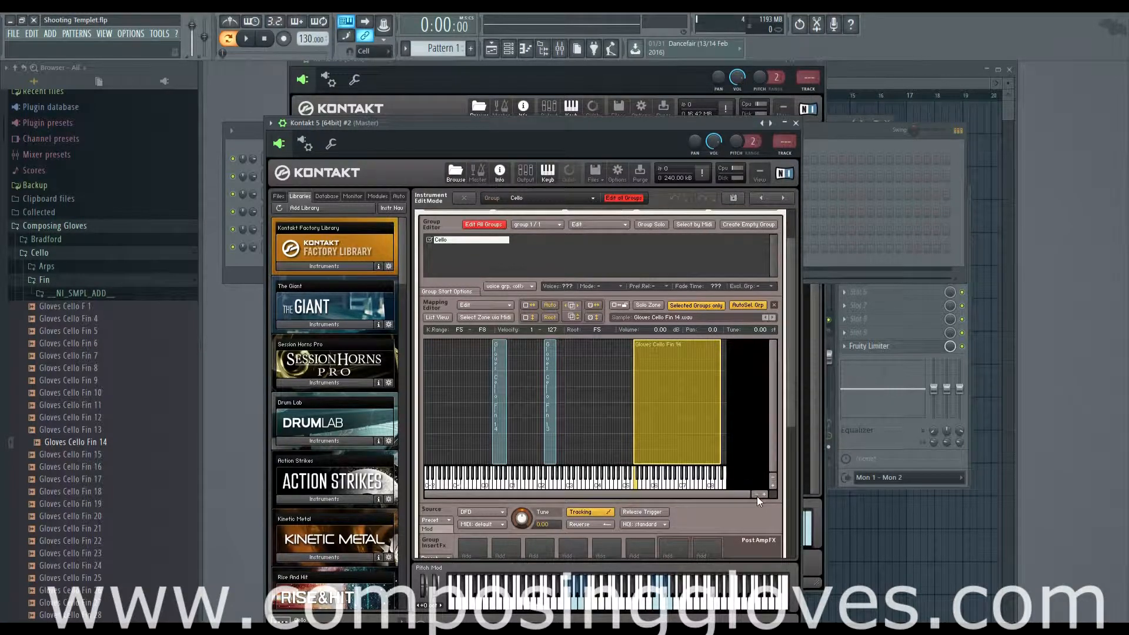
click(764, 495)
click(764, 495)
click(764, 495)
drag(512, 495, 581, 488)
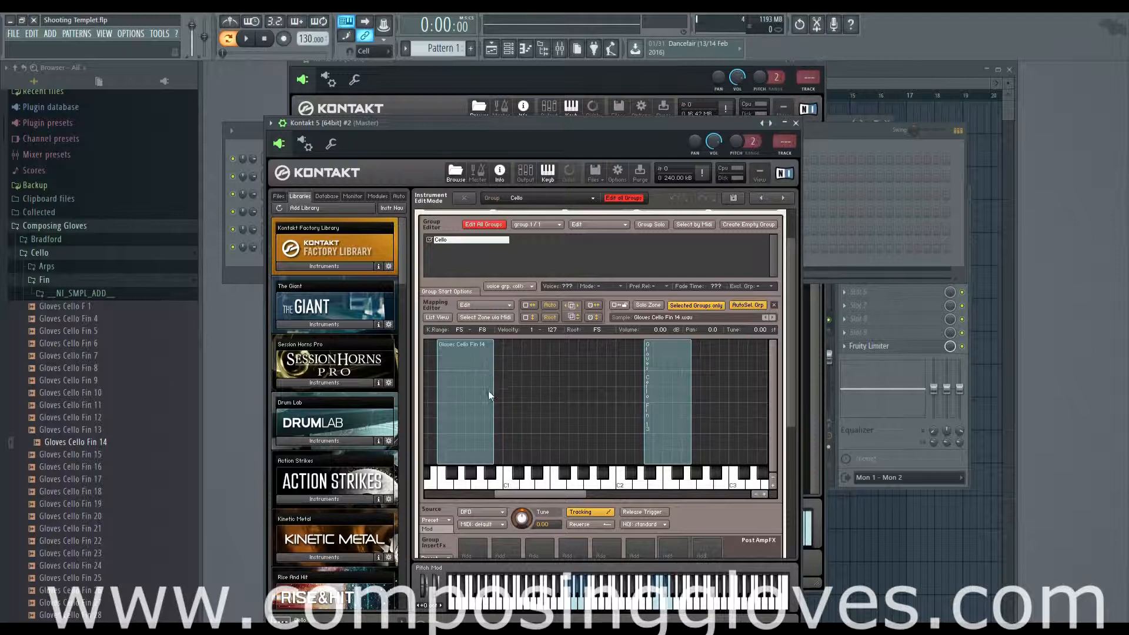
drag(487, 390, 629, 413)
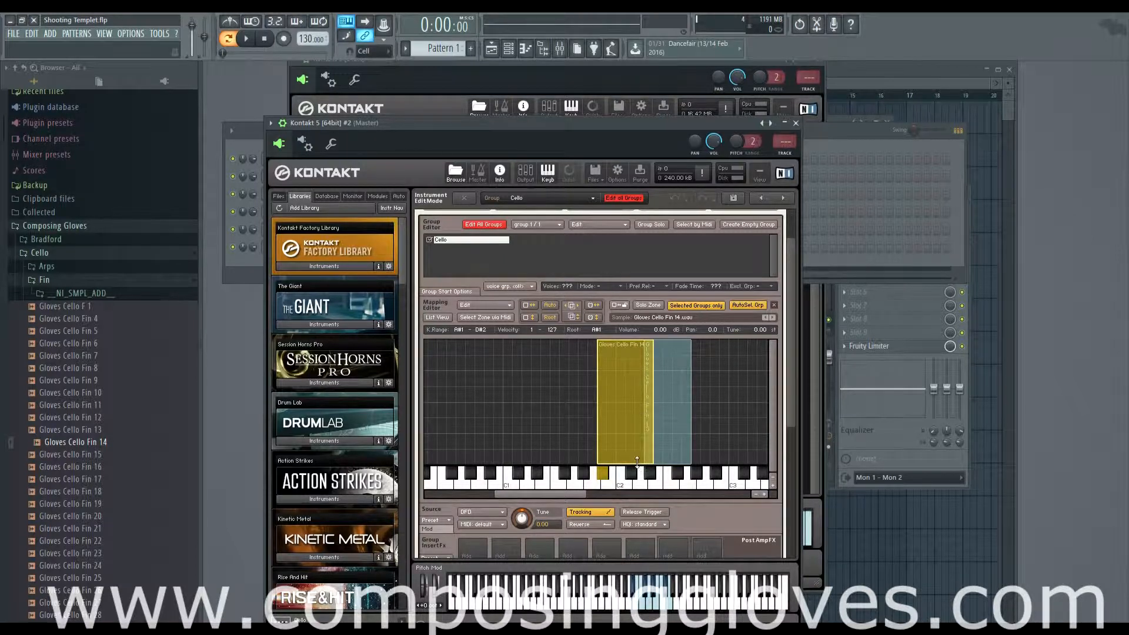
drag(639, 464, 630, 399)
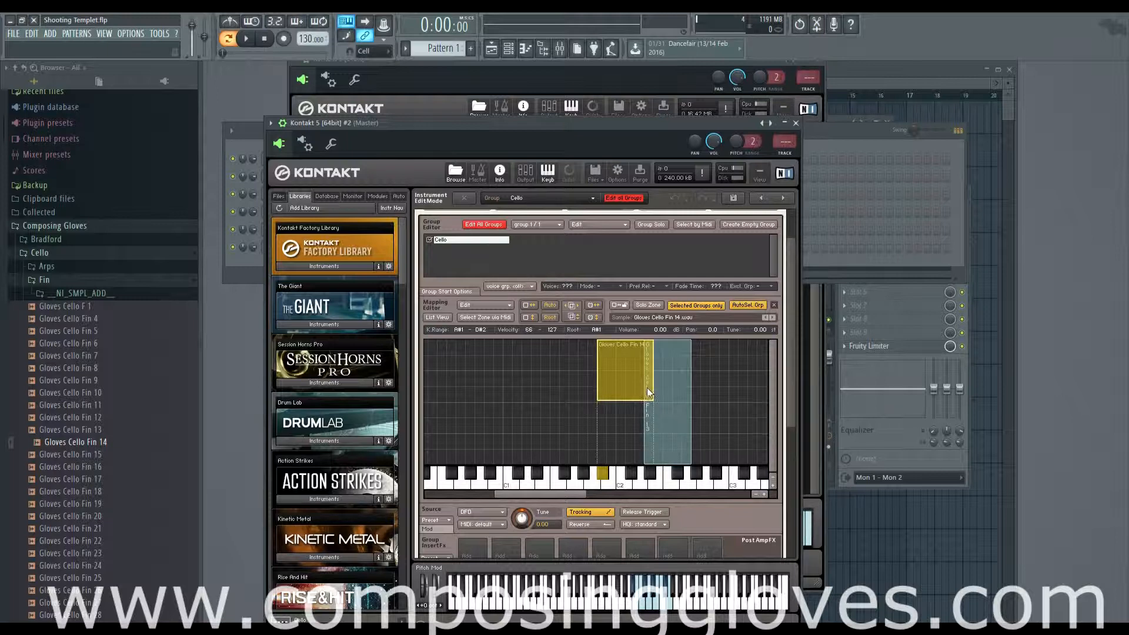
click(649, 473)
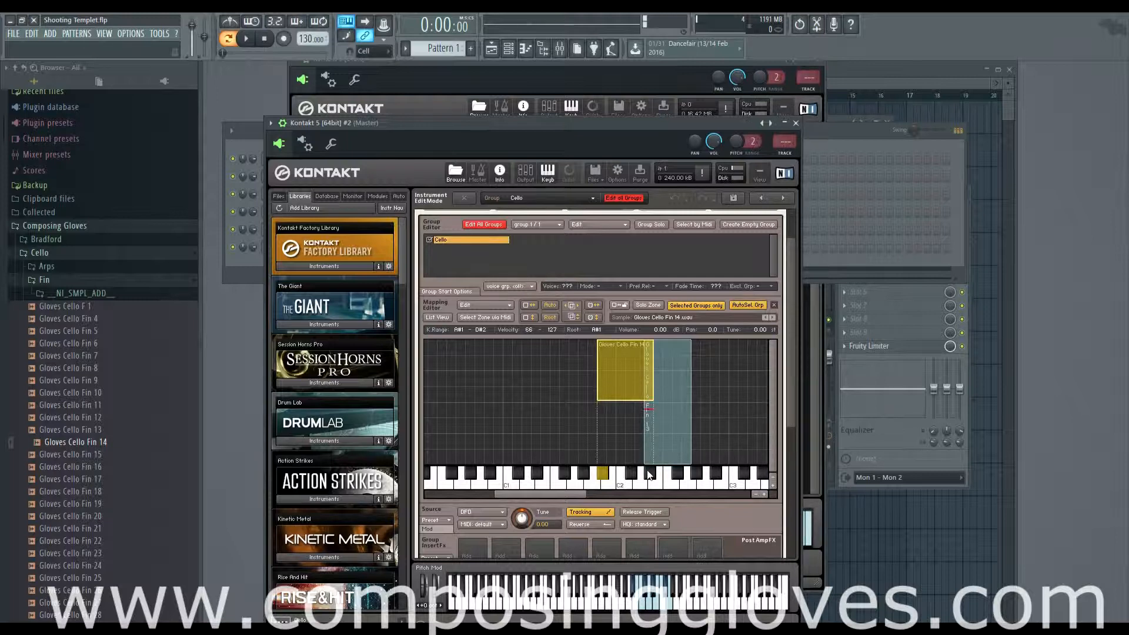
Examine the batch tools for key and velocity crossfades and select the overlapped Gloves Cello Fin 13 zone
click(482, 303)
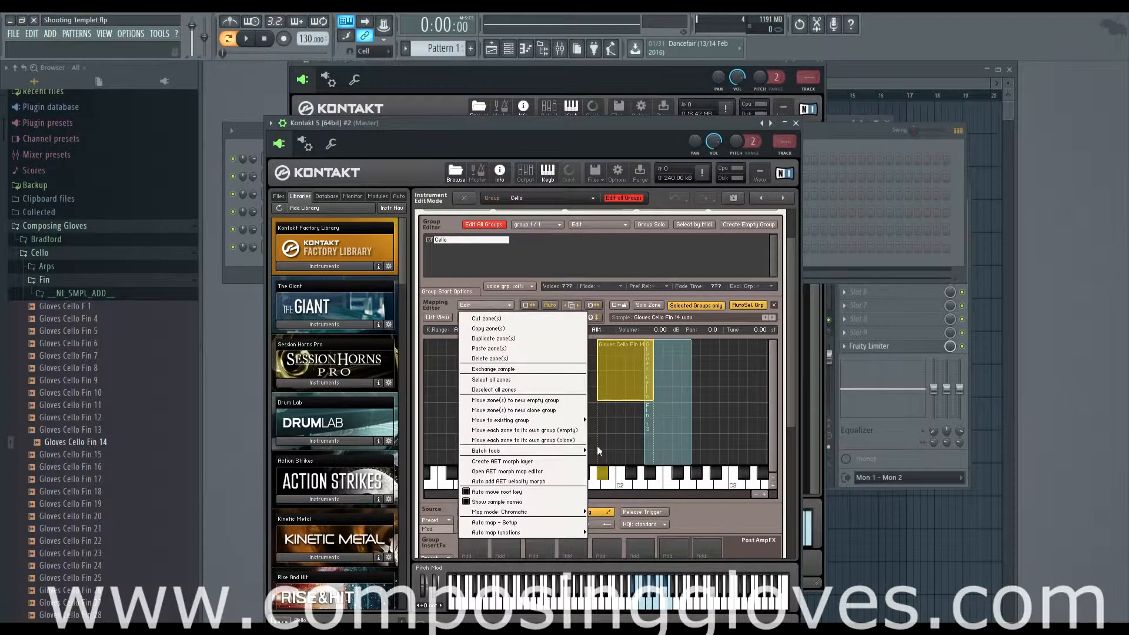
mouse_move(559, 450)
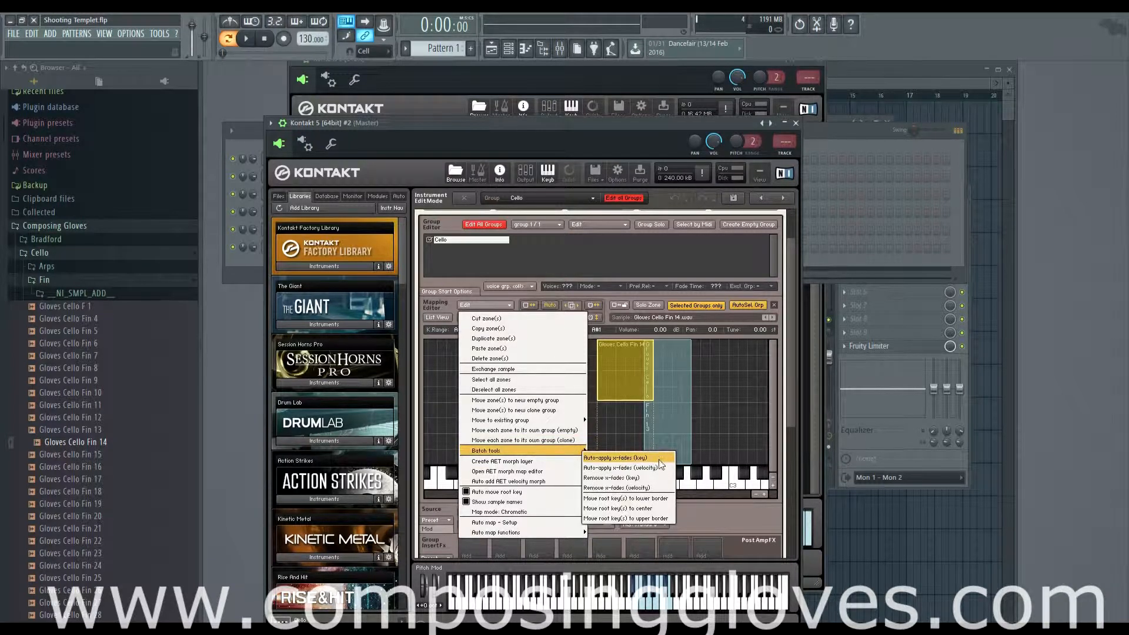
click(651, 431)
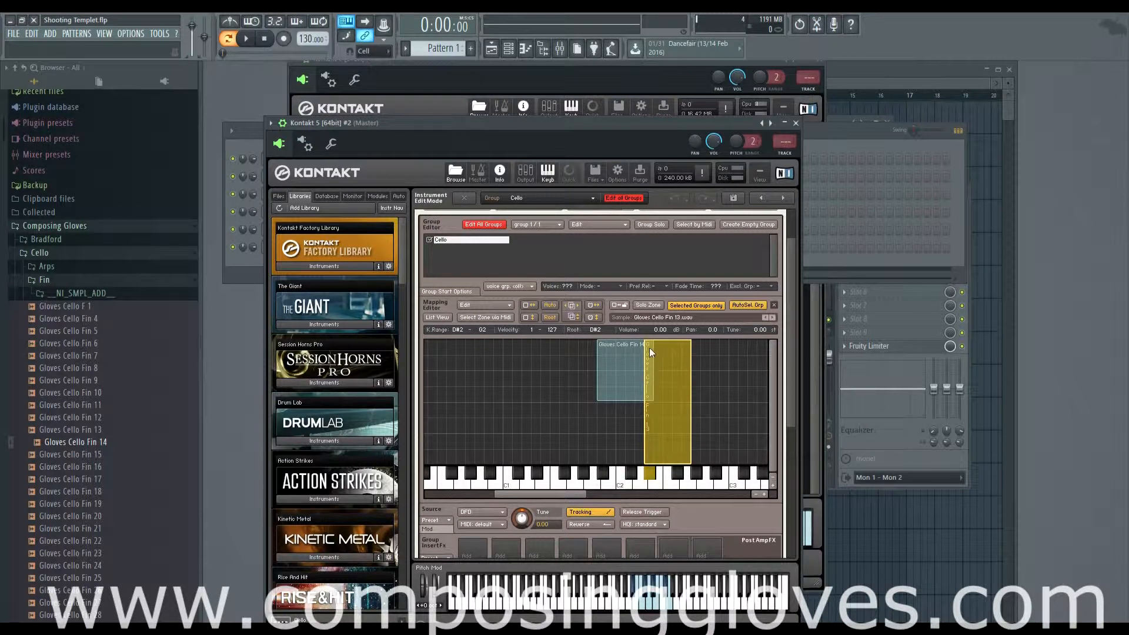
Set the lower velocity limit of the overlapping Gloves Cello Fin 14 zone to 65 and audition a note
click(619, 348)
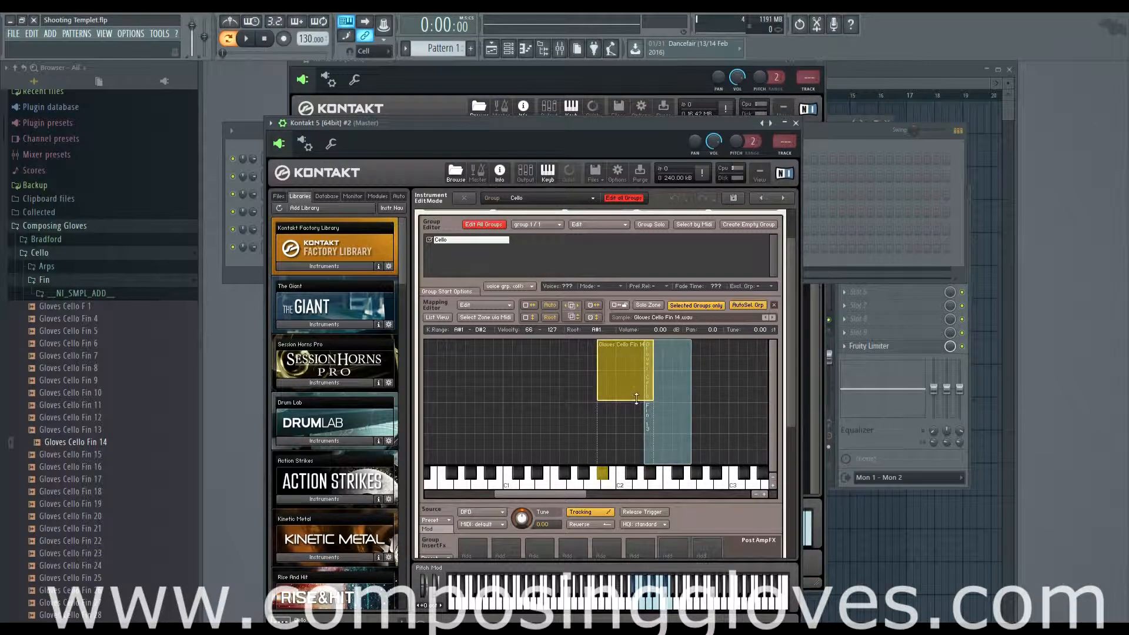
drag(636, 398, 636, 401)
click(654, 588)
Review the batch tools and try to create an AET morph layer from the Gloves Cello Fin 14 zone without a name
click(508, 306)
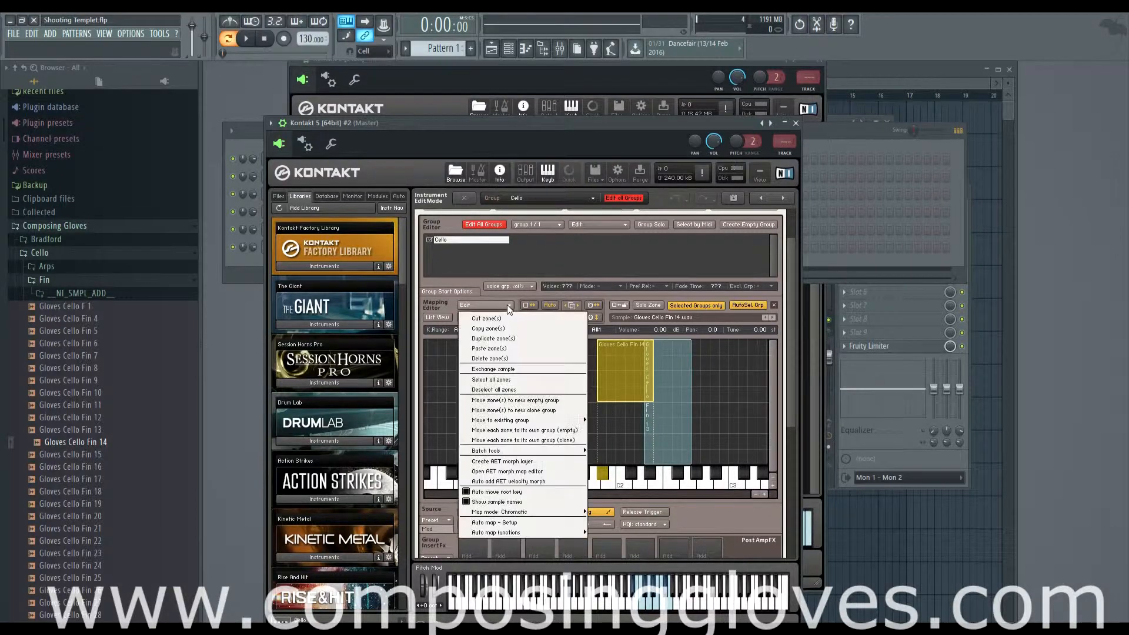
mouse_move(547, 450)
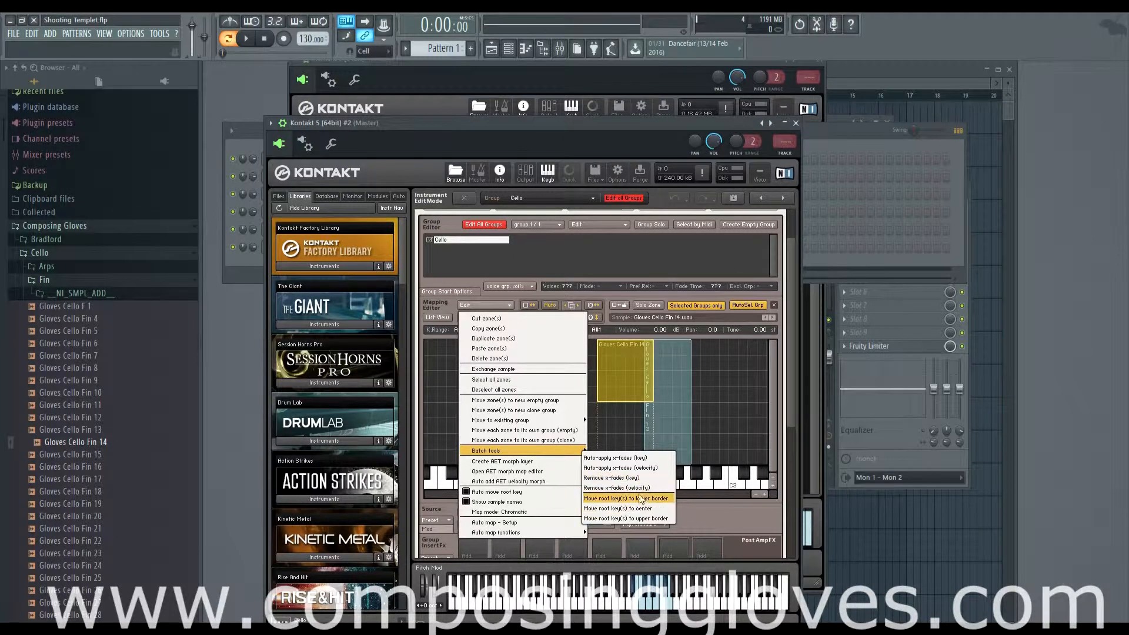
click(537, 461)
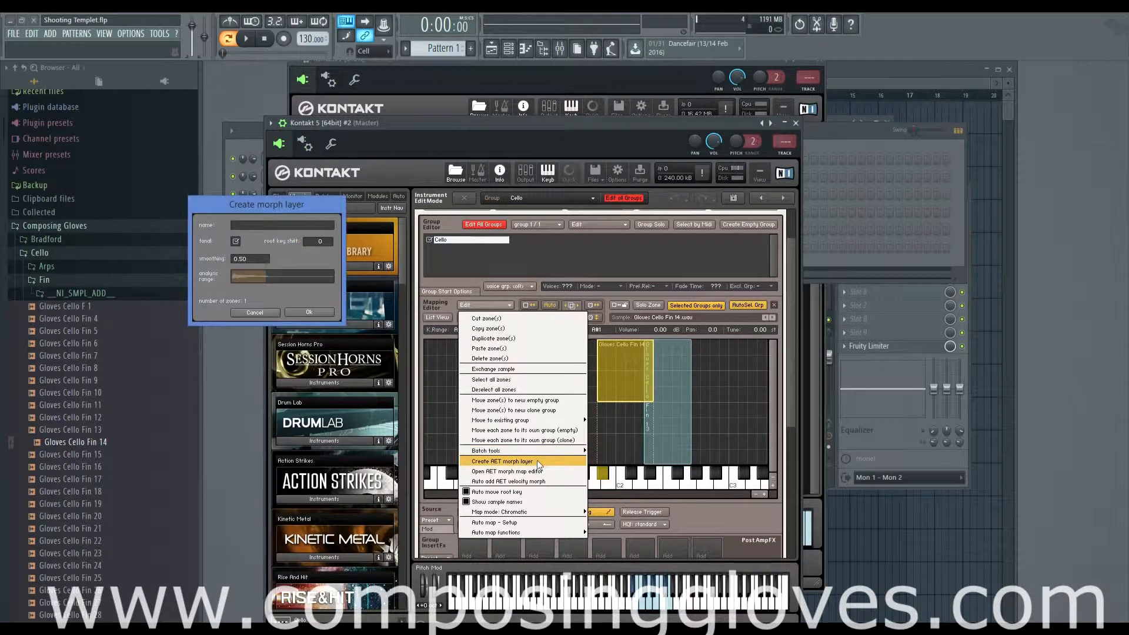
click(309, 312)
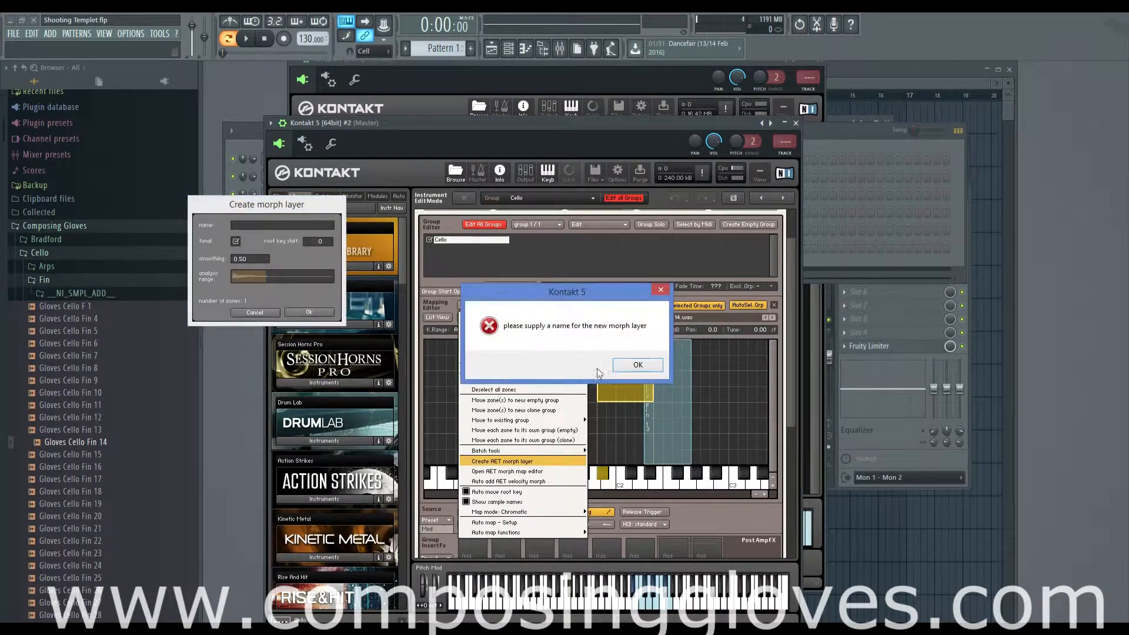
click(637, 365)
click(267, 313)
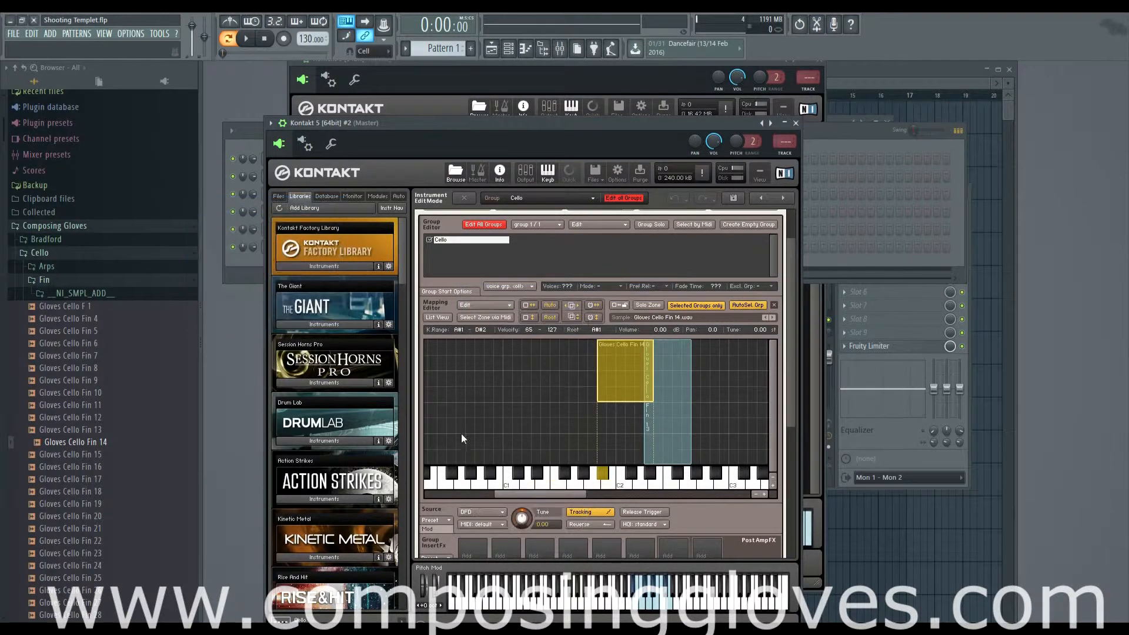
Examine the AET morph map commands and the group and instrument effect slots below the mapping grid
click(485, 306)
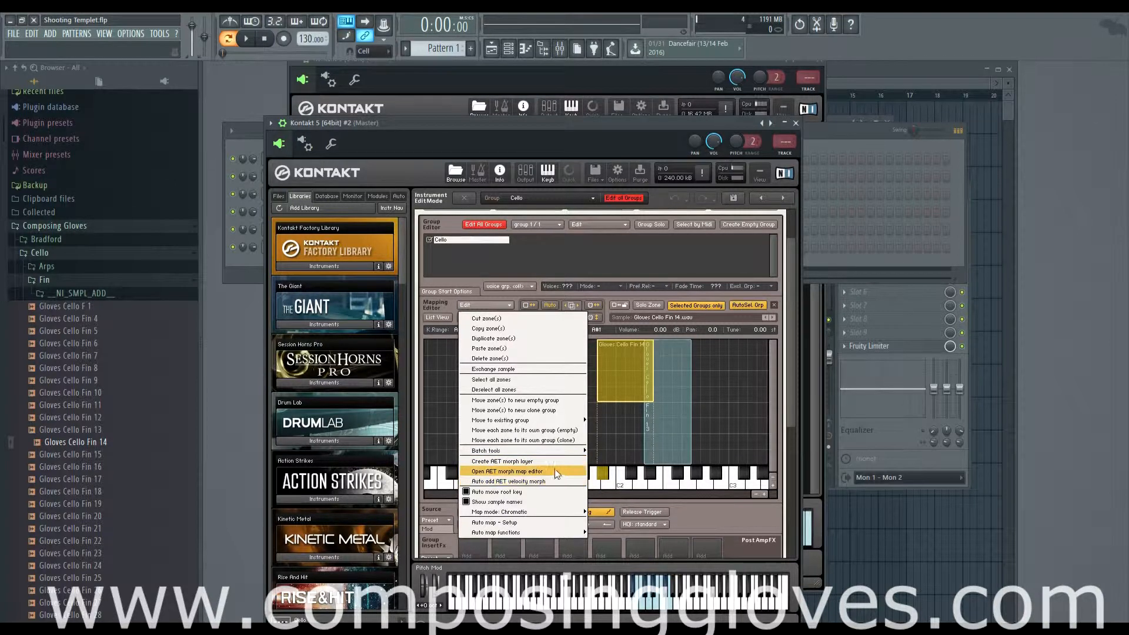
click(787, 415)
drag(788, 415, 782, 494)
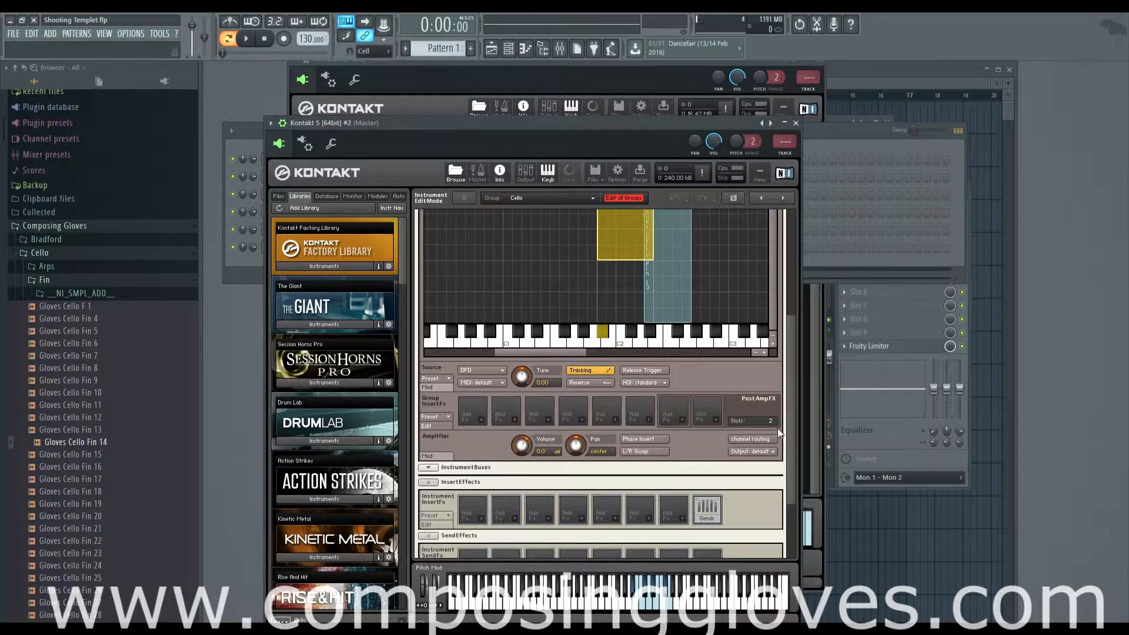
drag(788, 433, 786, 378)
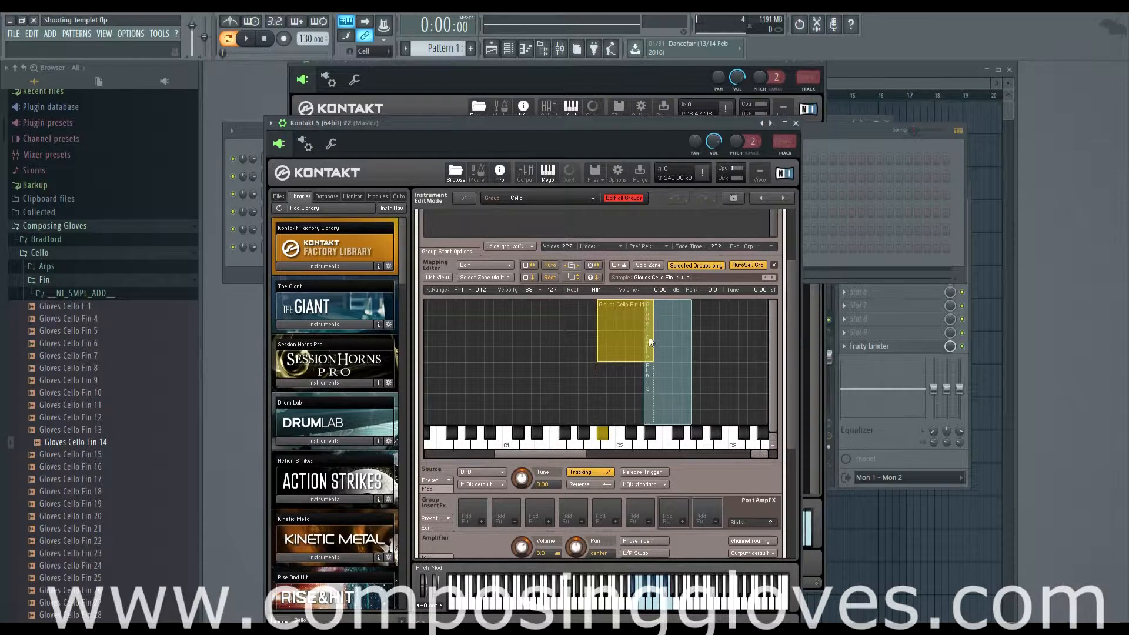
Check the Auto move root key option and move the overlapping Gloves Cello Fin 14 zone down to D#1–G#1
click(483, 265)
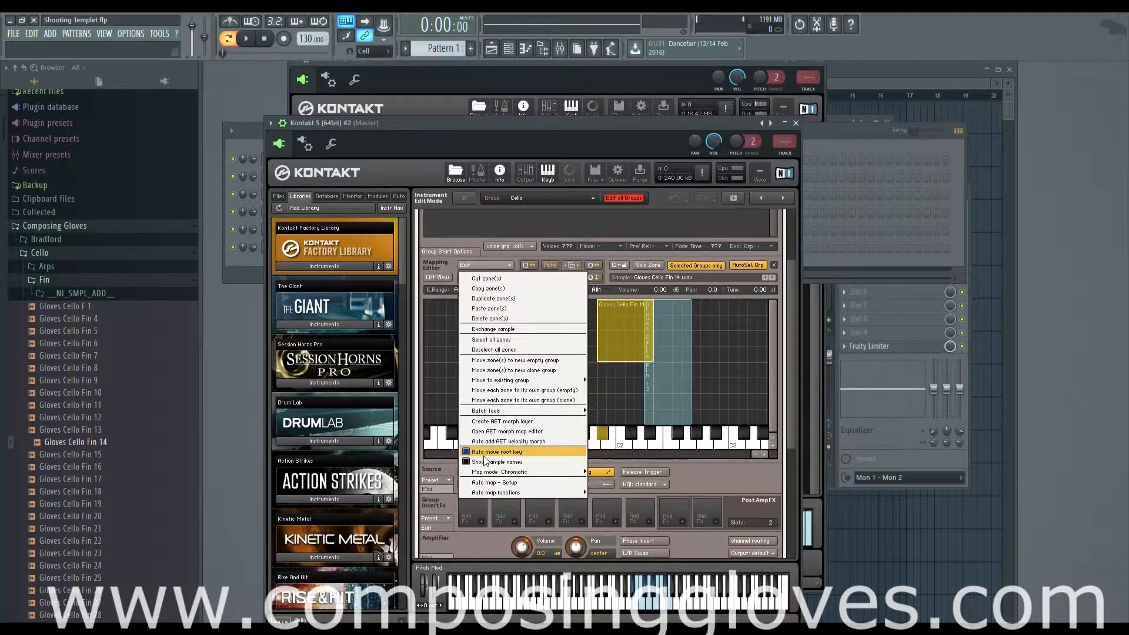
click(624, 337)
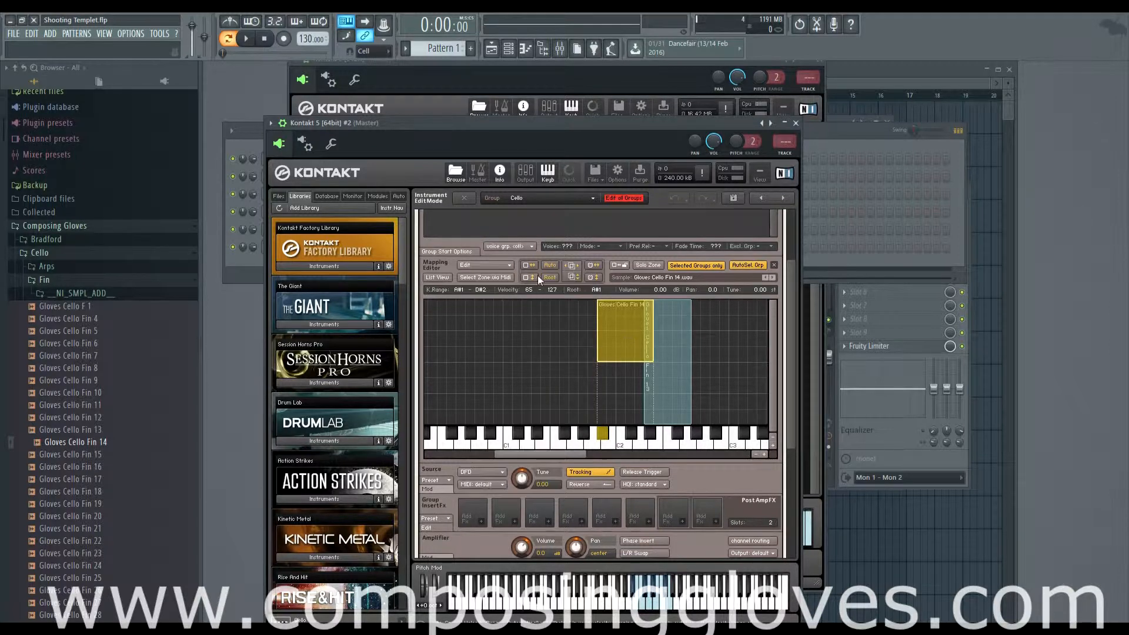
drag(624, 337, 559, 333)
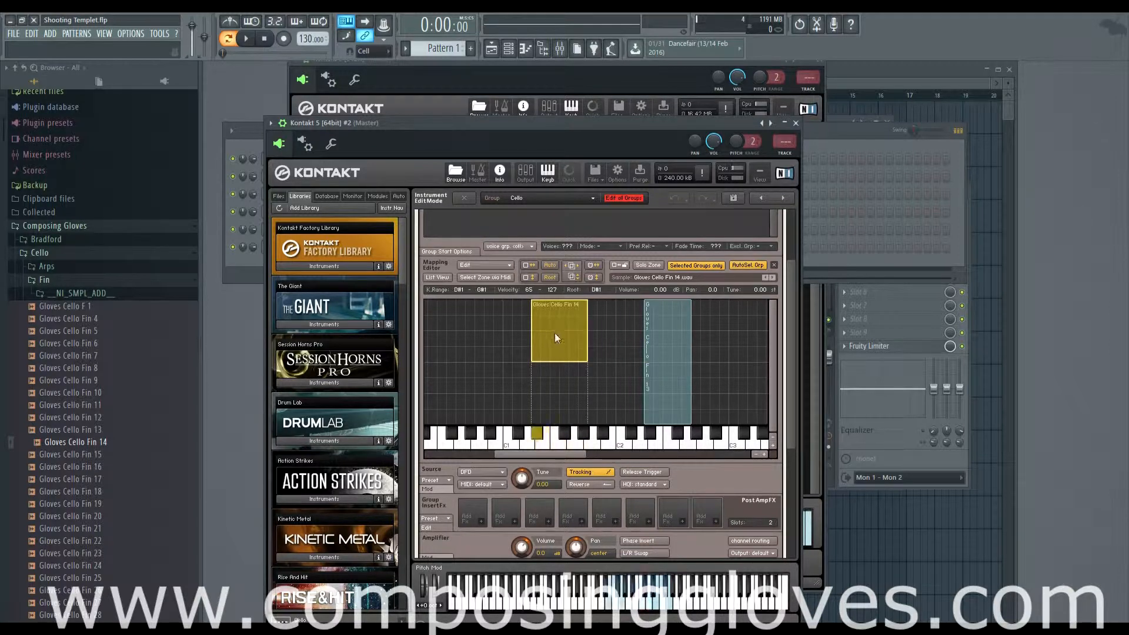
Set the root key of the short Gloves Cello Fin 14 zone to D6 and move the tall Gloves Cello Fin 14 zone to G5–G8
scroll(561, 396, down, 1)
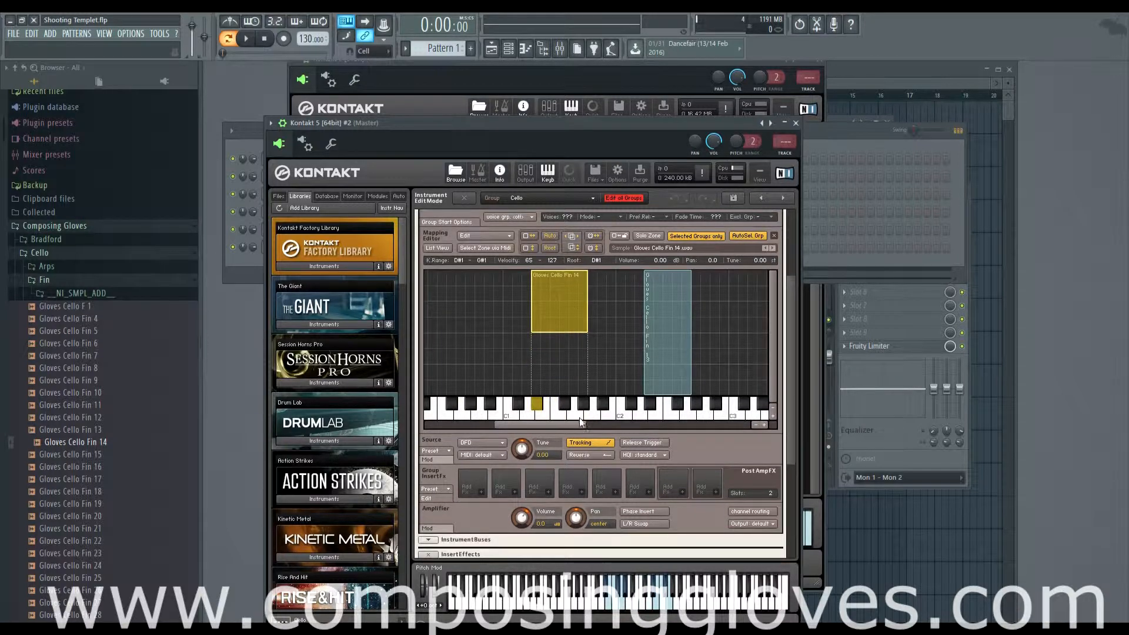
click(754, 425)
click(755, 425)
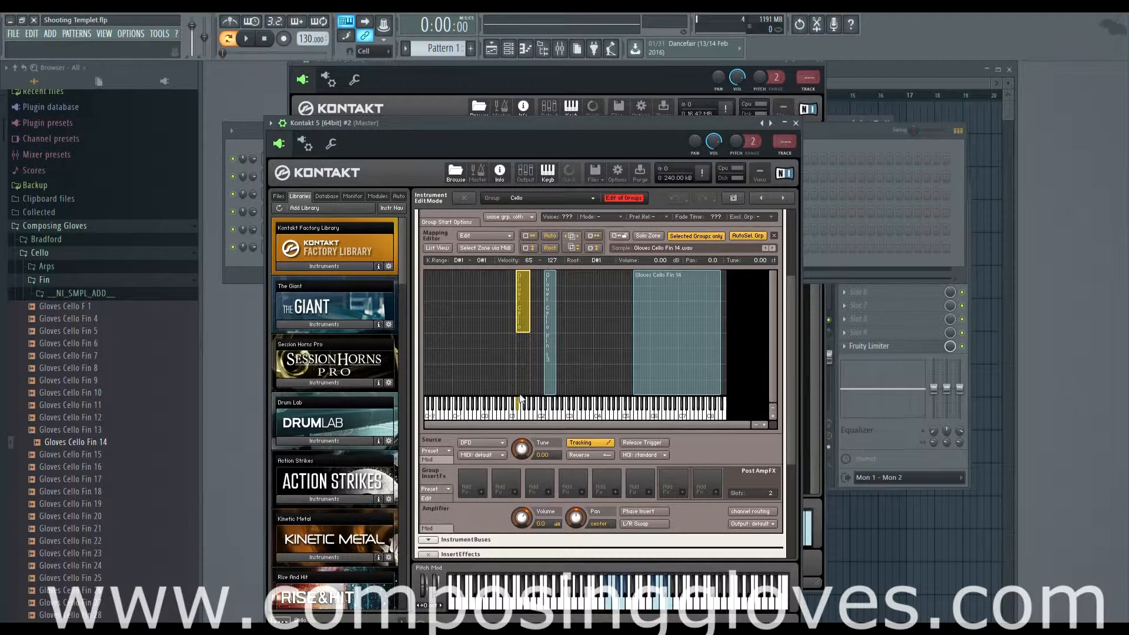
drag(598, 262, 589, 134)
click(550, 235)
drag(597, 261, 575, 59)
mouse_move(664, 305)
mouse_down()
mouse_move(557, 304)
mouse_move(675, 305)
mouse_up()
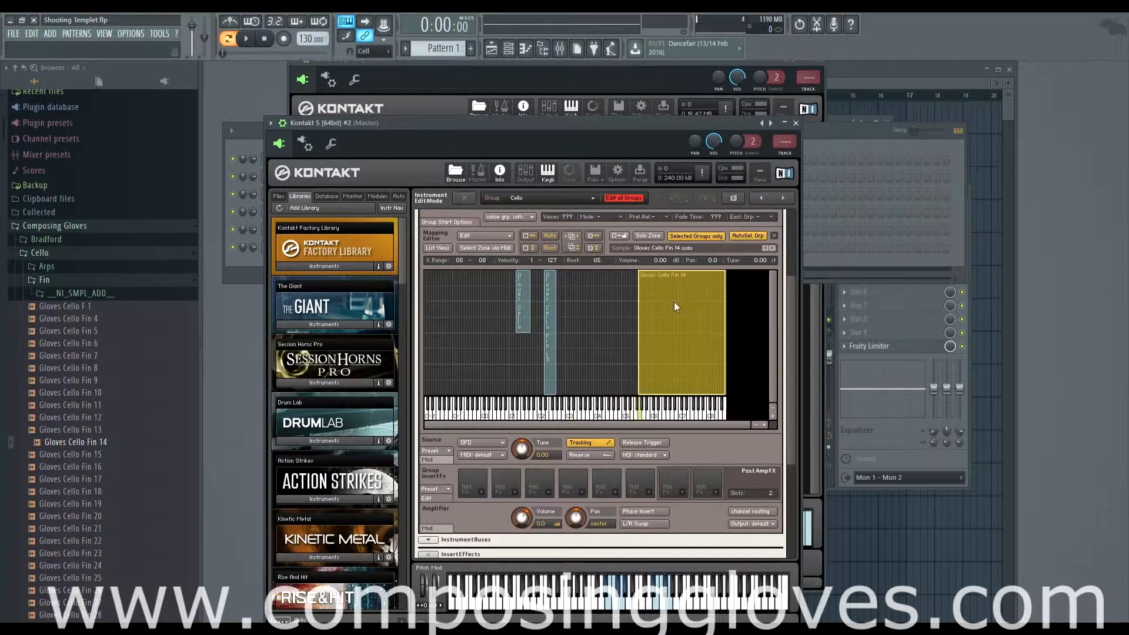
Collapse the short Gloves Cello Fin 14 zone onto its root key and remap it to about G3–C#4
click(523, 295)
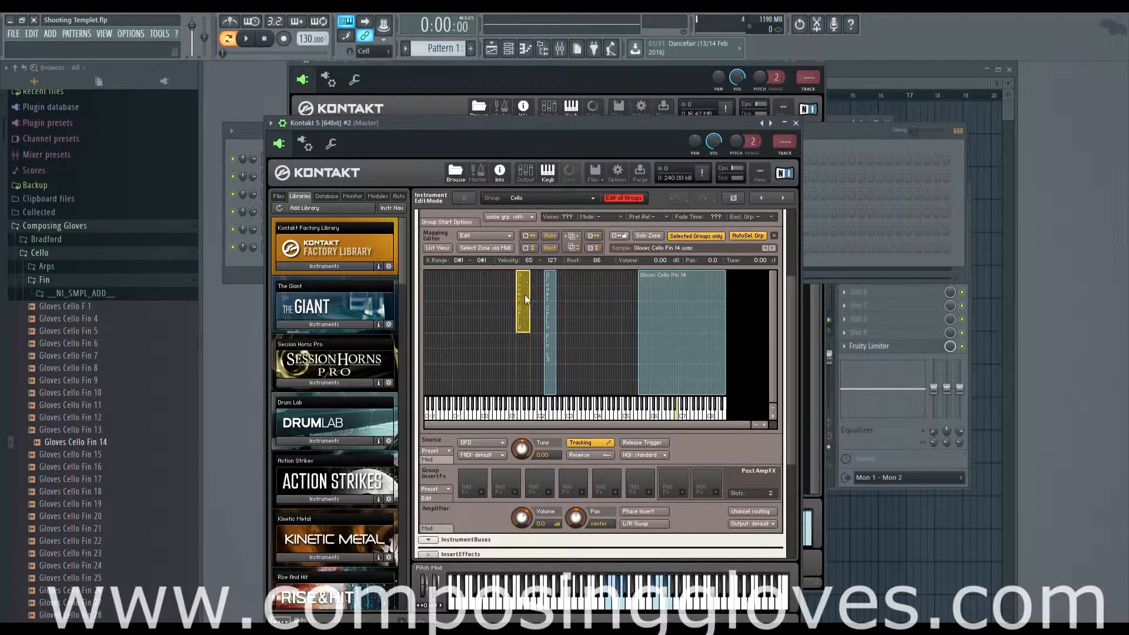
click(549, 248)
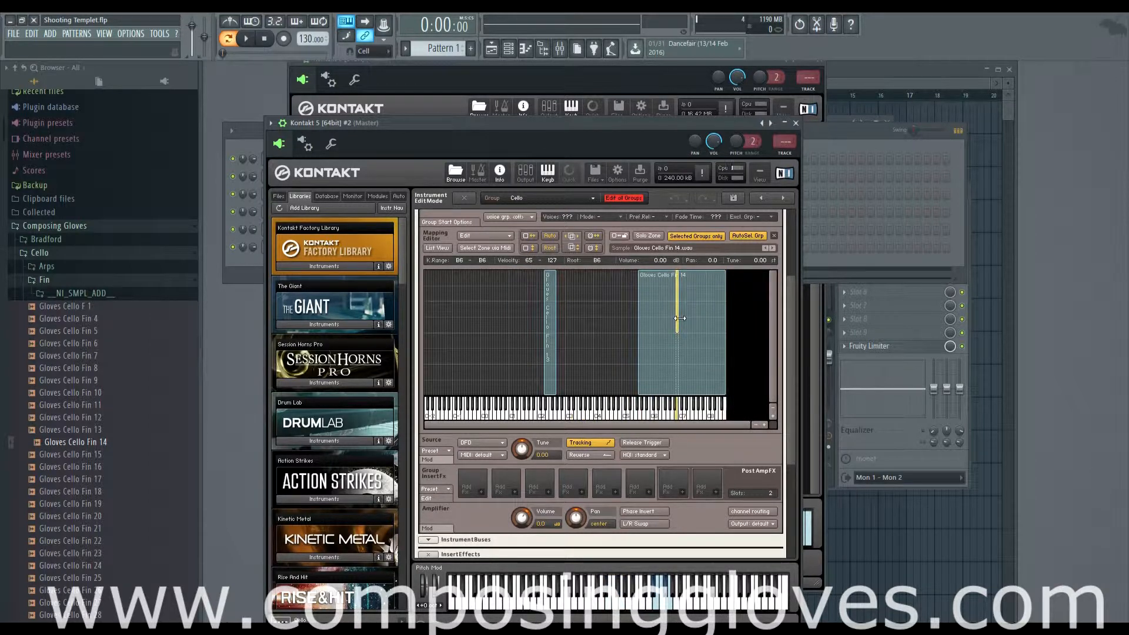
drag(679, 318, 584, 326)
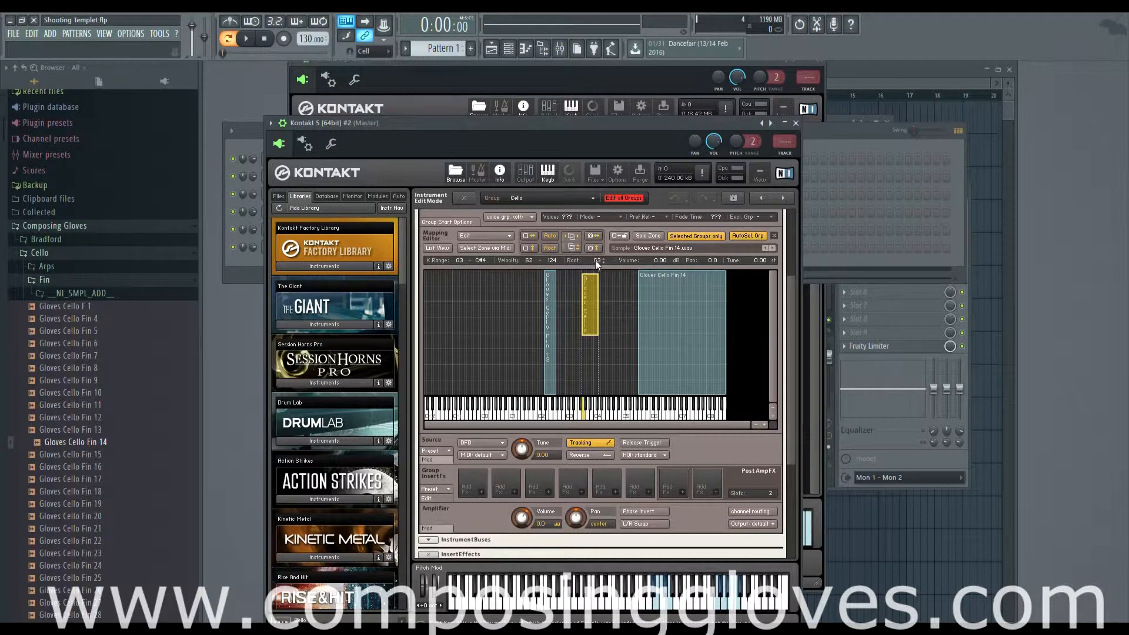
Set the short zone's root key to B0, test-move the zone on the grid, and turn off Auto move root key
drag(597, 261, 621, 354)
mouse_move(588, 315)
mouse_down()
mouse_move(609, 319)
mouse_move(590, 320)
mouse_up()
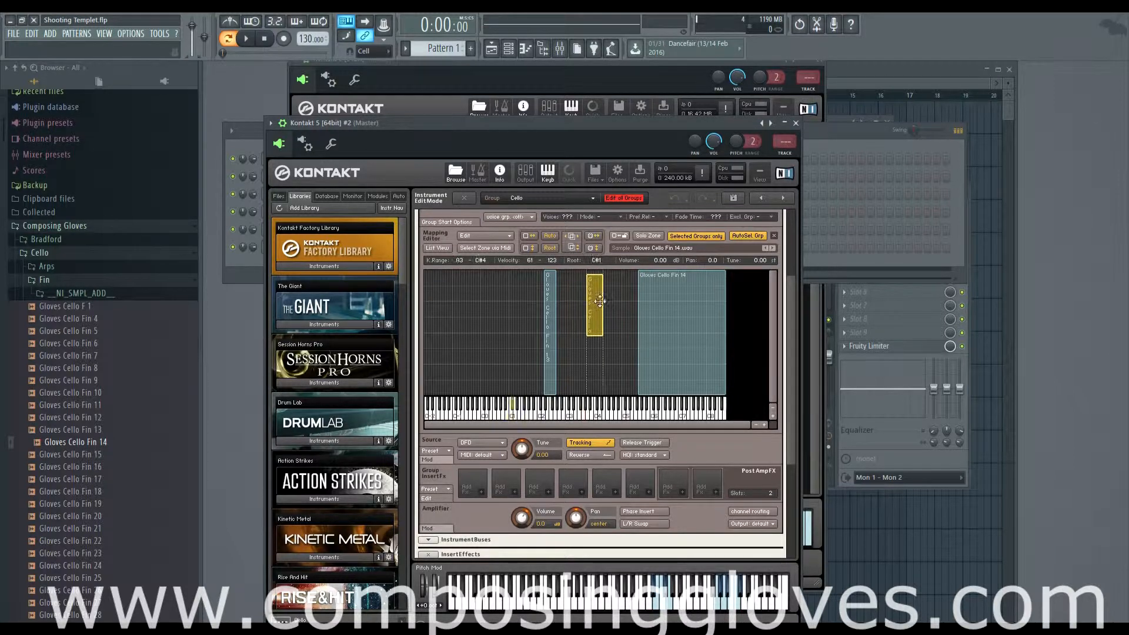
click(504, 235)
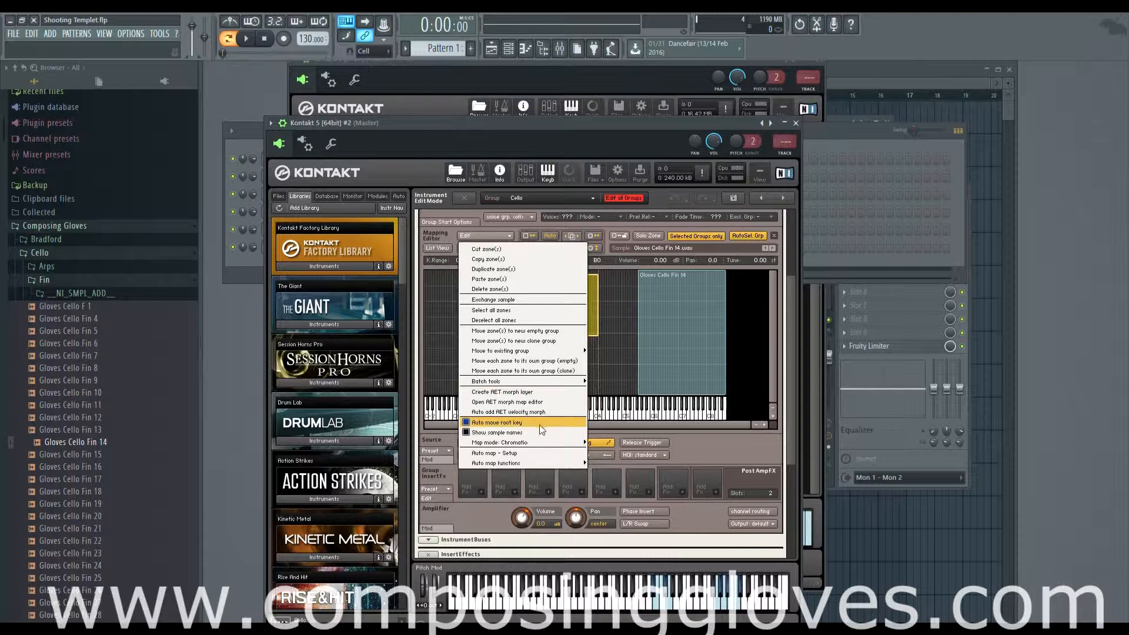
click(535, 423)
Hide the sample names on the mapped zones and show them again
click(504, 235)
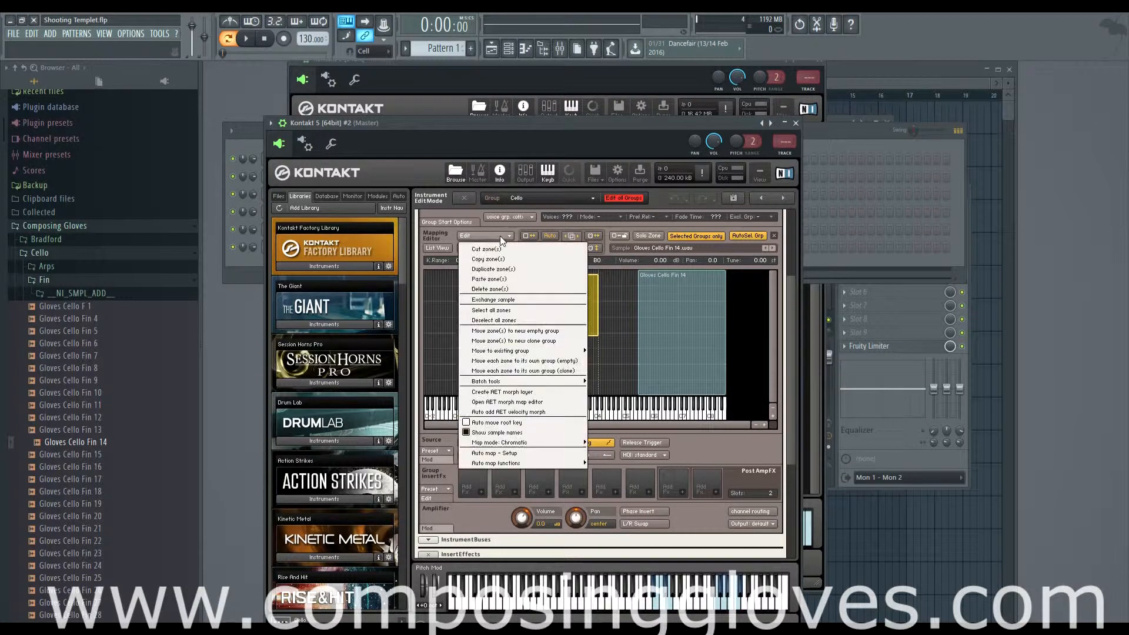
mouse_move(557, 439)
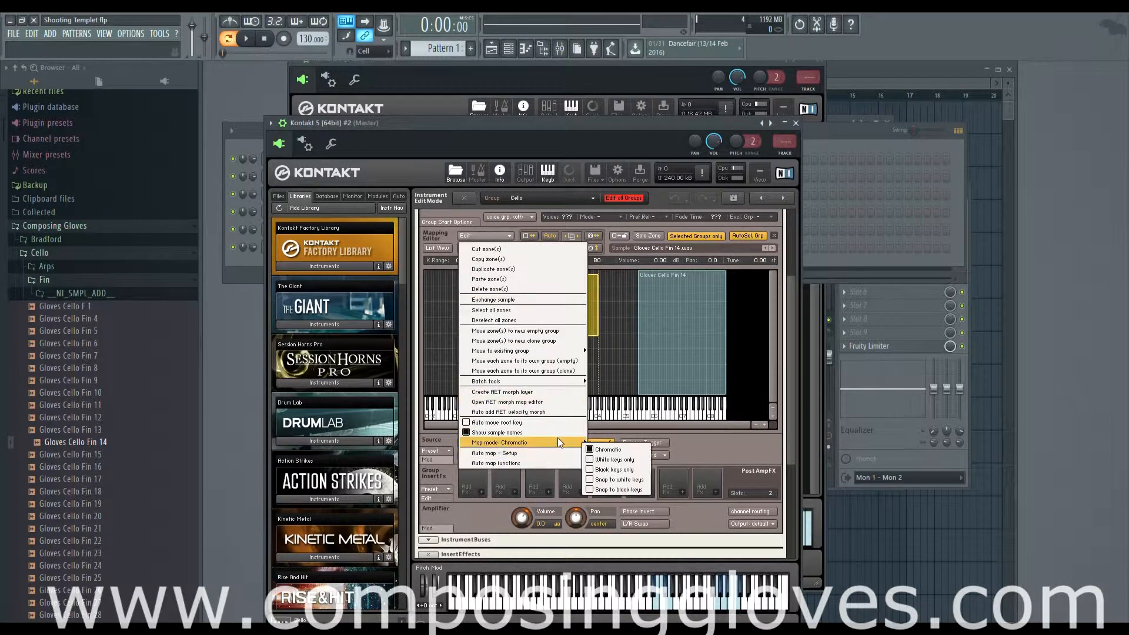
click(496, 433)
click(488, 234)
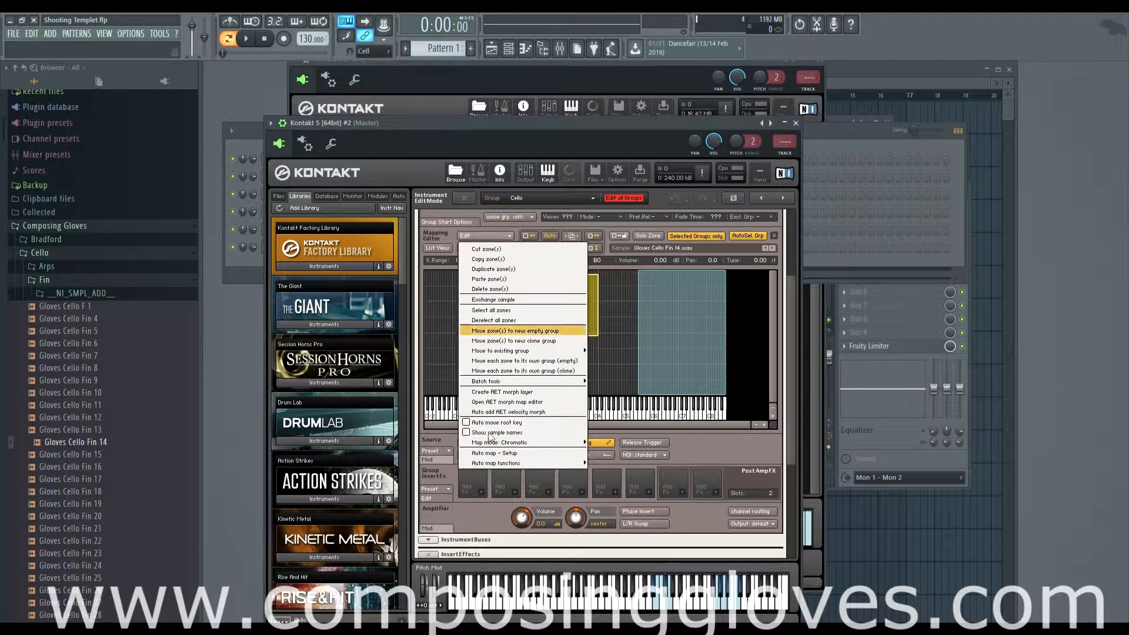
click(497, 433)
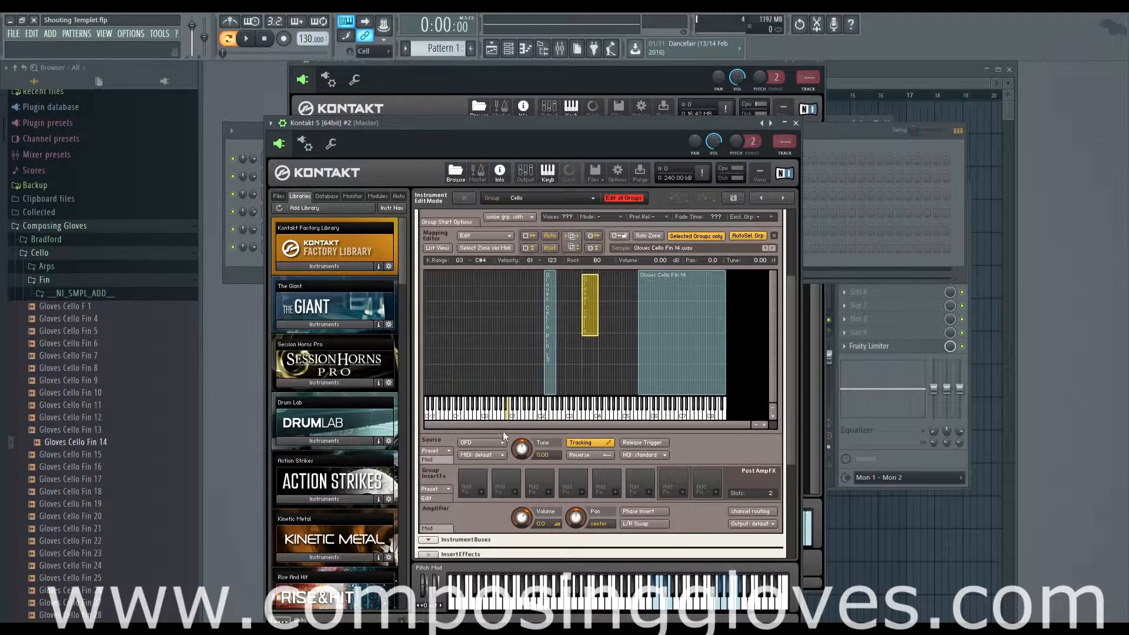
Turn on Auto move root key, test it by shifting the short zone, and turn the option off again
click(495, 237)
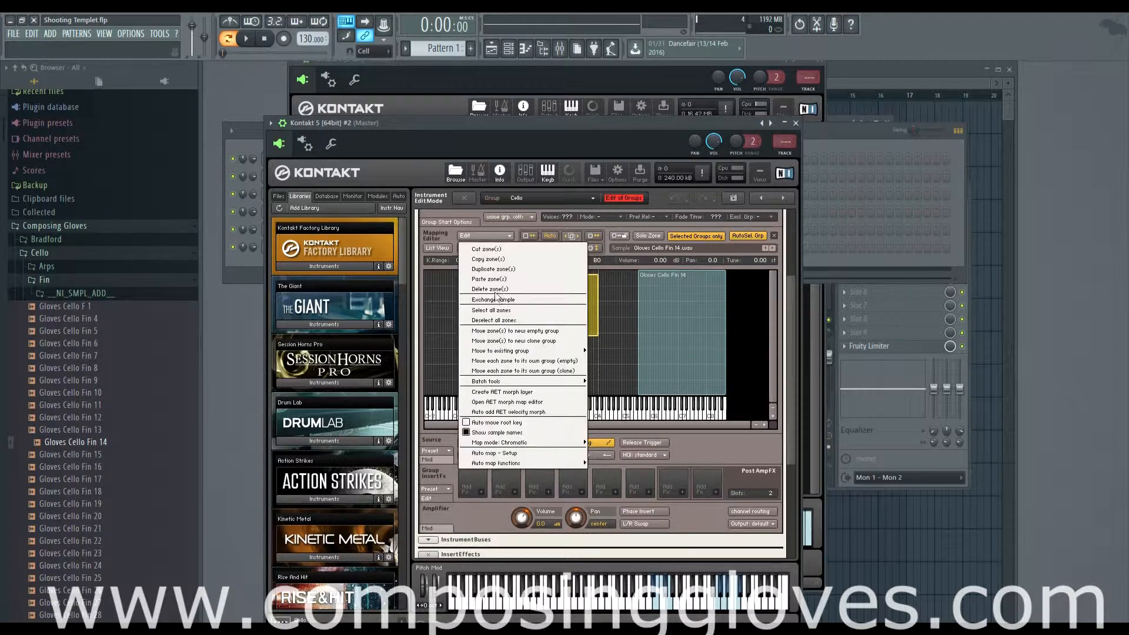
click(503, 423)
mouse_move(588, 322)
mouse_down()
mouse_move(558, 324)
mouse_move(608, 322)
mouse_move(590, 321)
mouse_move(600, 330)
mouse_up()
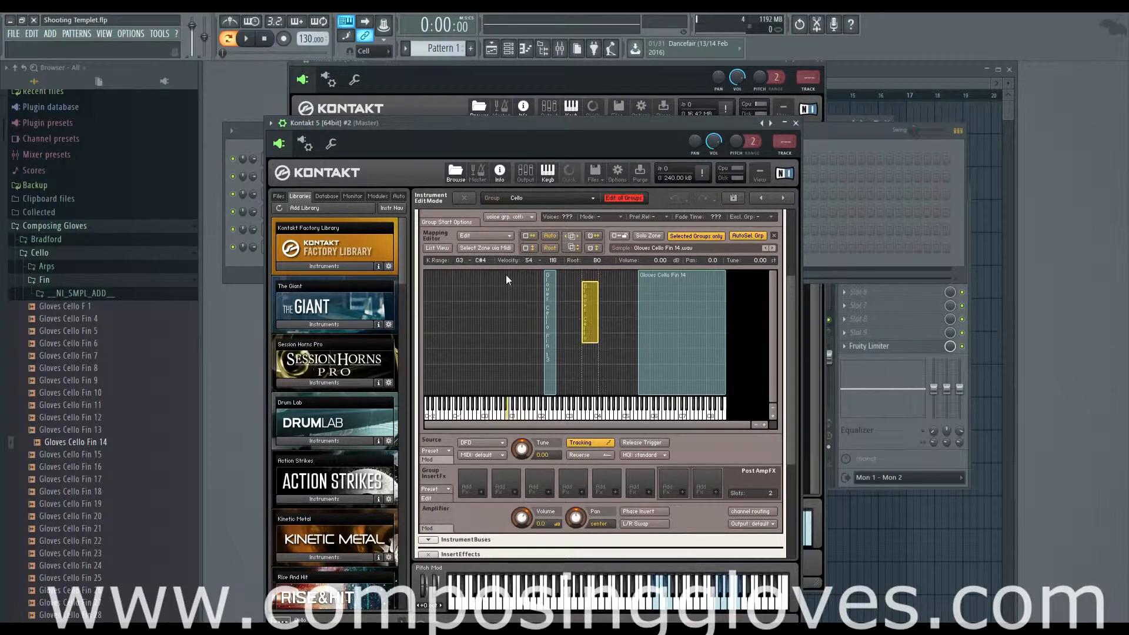
click(495, 236)
click(491, 423)
Move the short Gloves Cello Fin 14 zone to G#3–D4 at velocities 65–127 and enable Auto move root key
drag(594, 334, 589, 290)
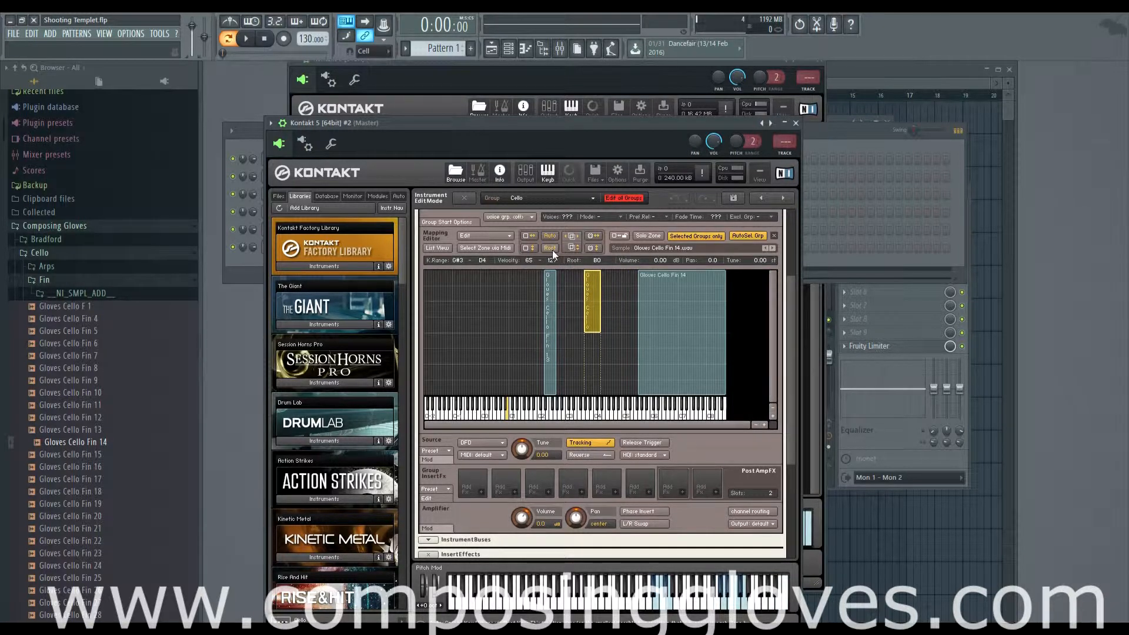
click(496, 234)
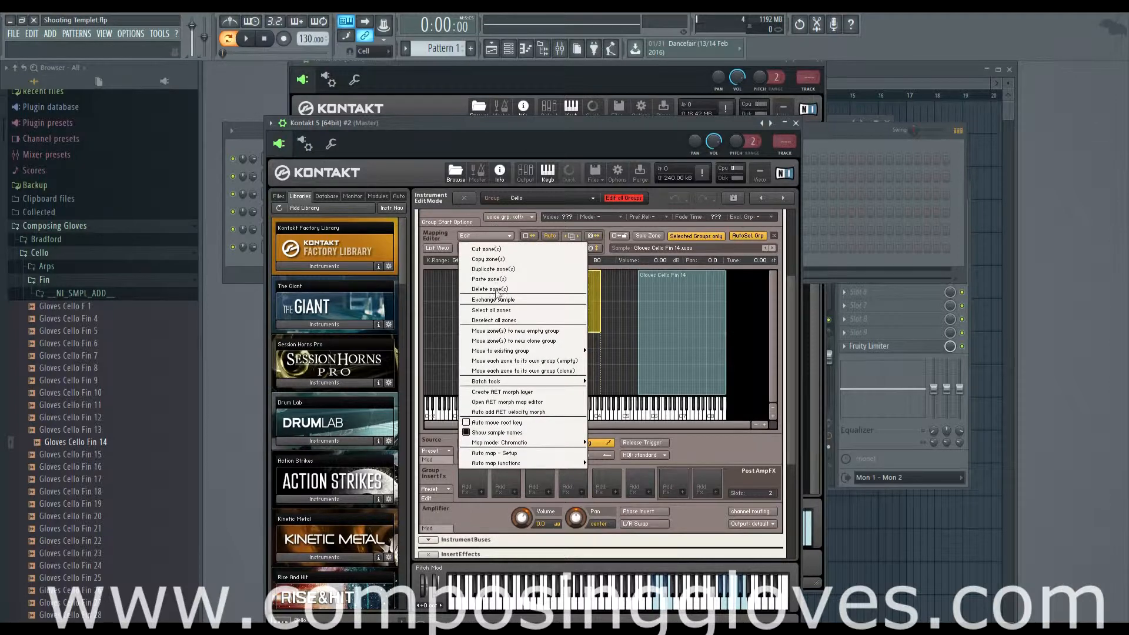
click(477, 255)
Review the available map modes and move the tall Gloves Cello Fin 14 zone down to A4–A7
click(486, 236)
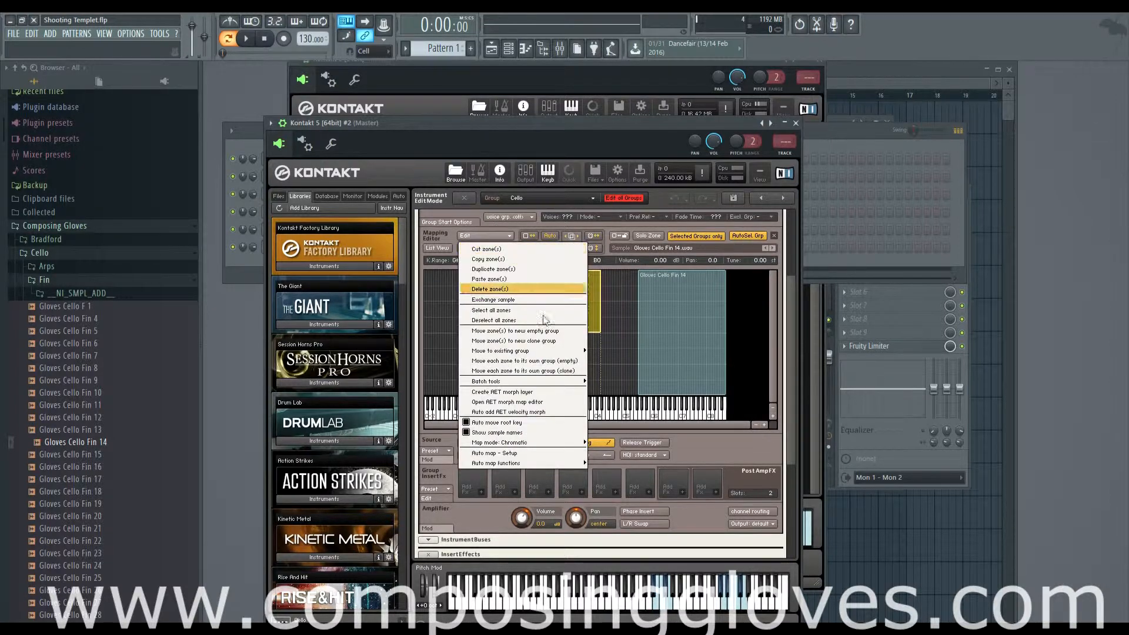
mouse_move(522, 444)
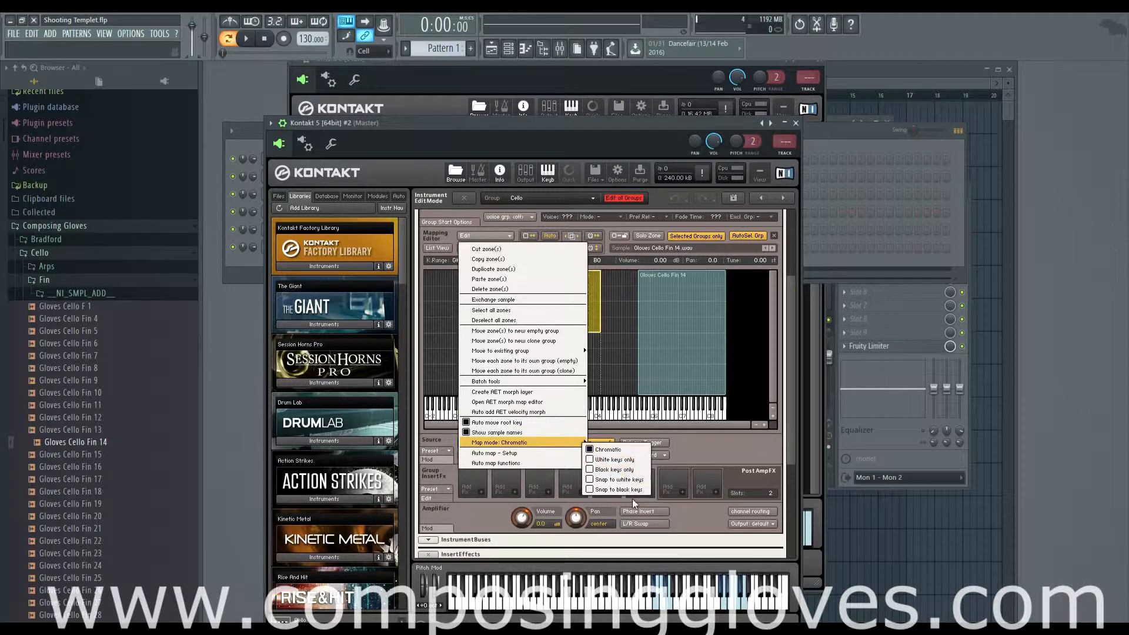
click(698, 332)
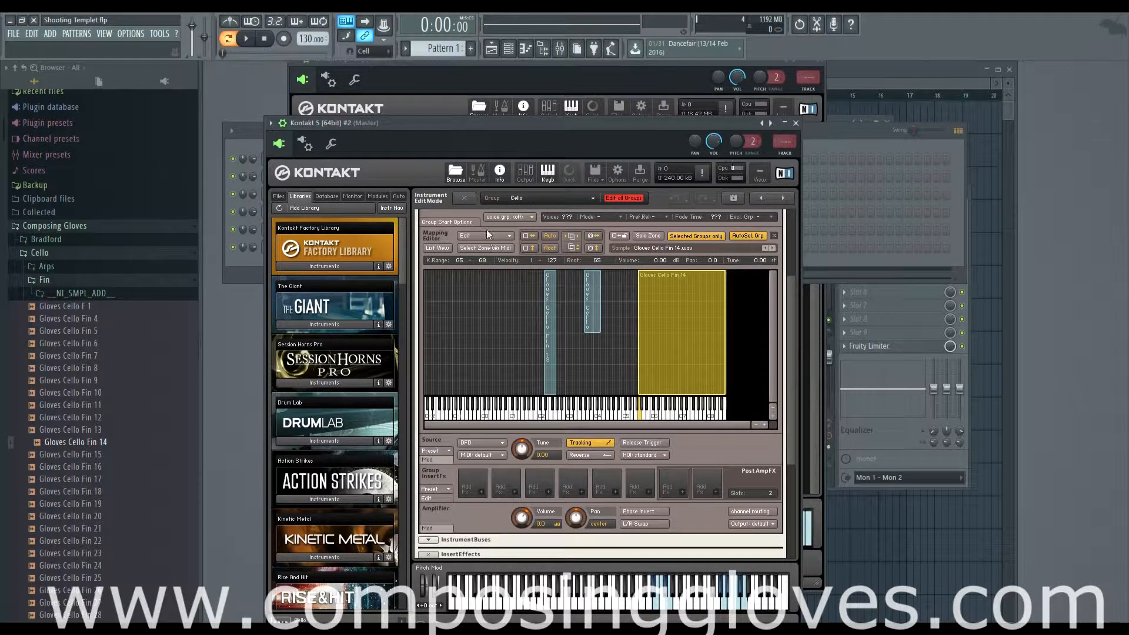
drag(652, 287, 629, 287)
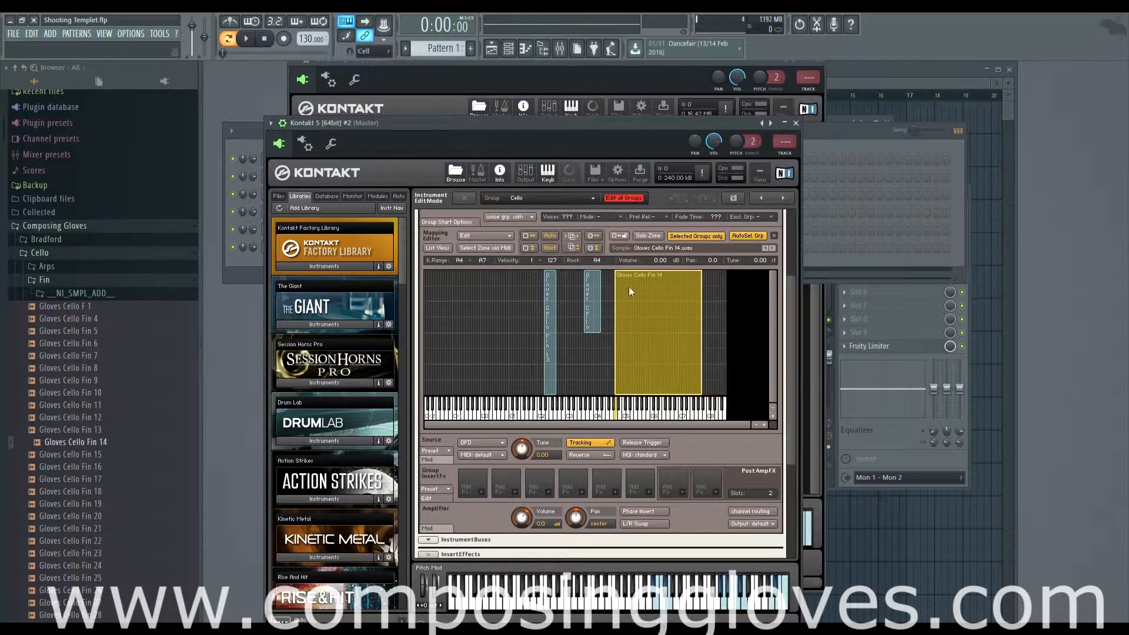
Set the map mode to Snap to white keys and move the tall Gloves Cello Fin 14 zone up to B4–B7
click(506, 235)
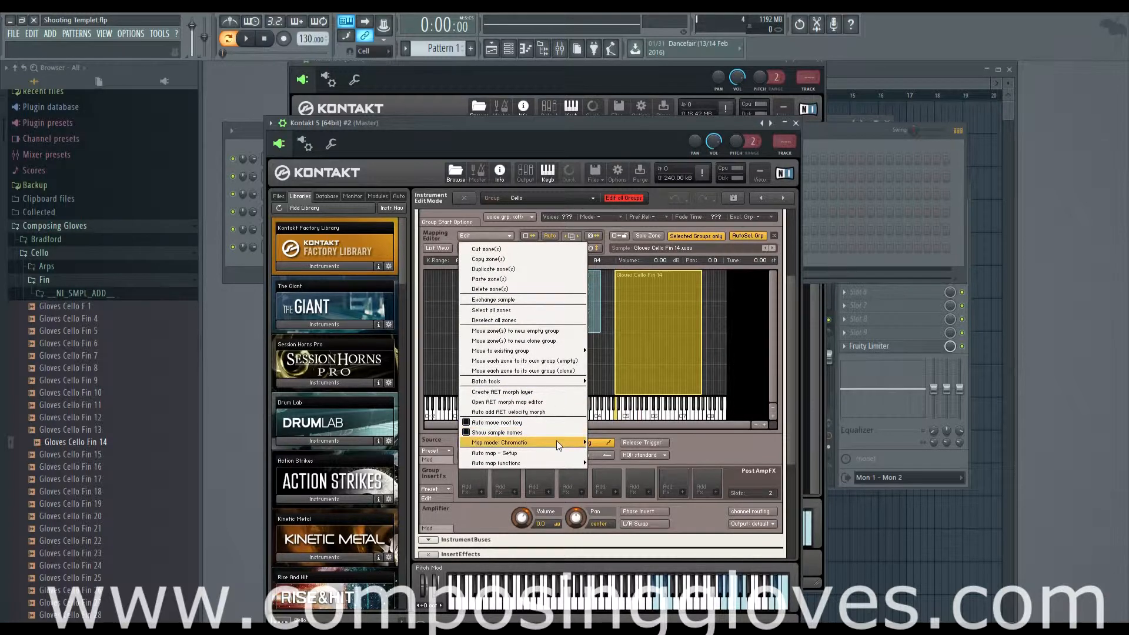
mouse_move(557, 442)
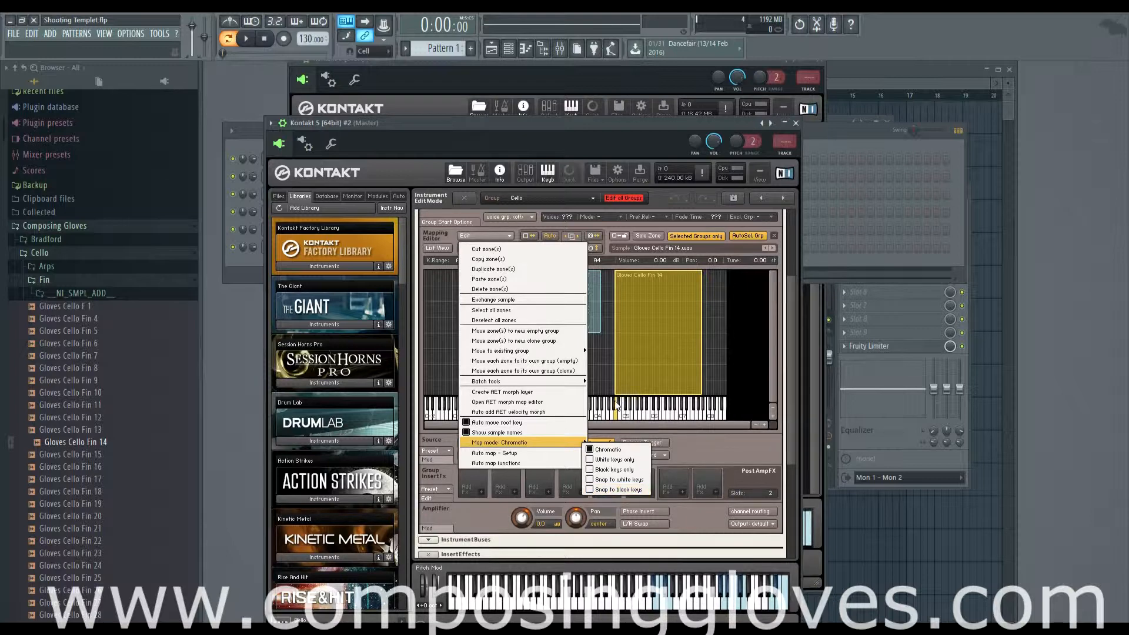
click(596, 481)
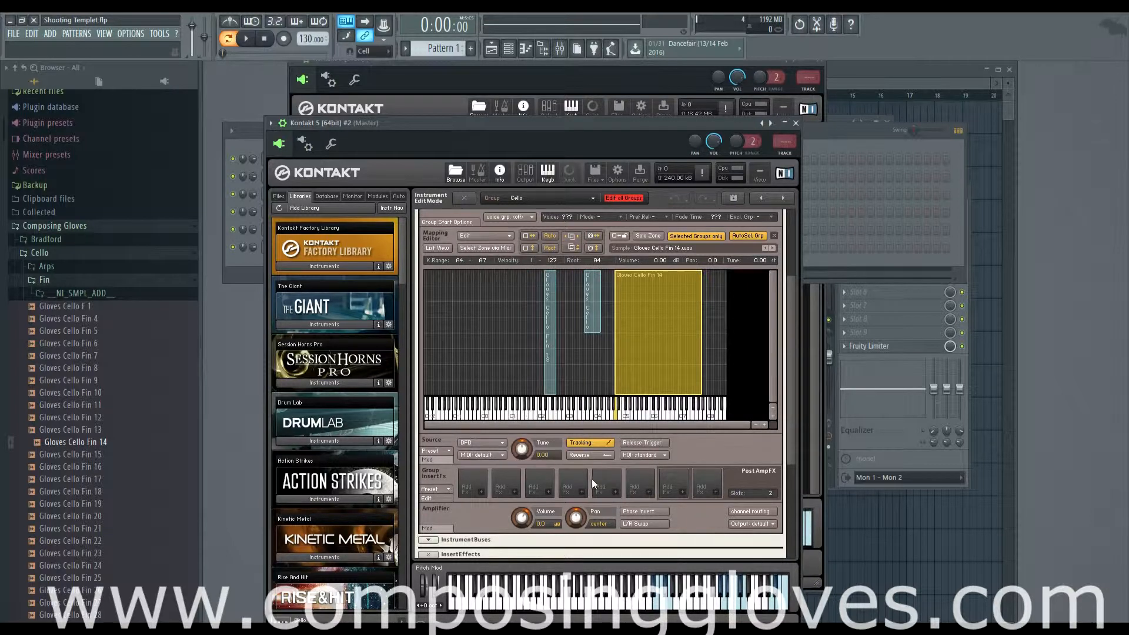
mouse_move(636, 374)
mouse_down()
mouse_move(628, 382)
mouse_move(637, 378)
mouse_up()
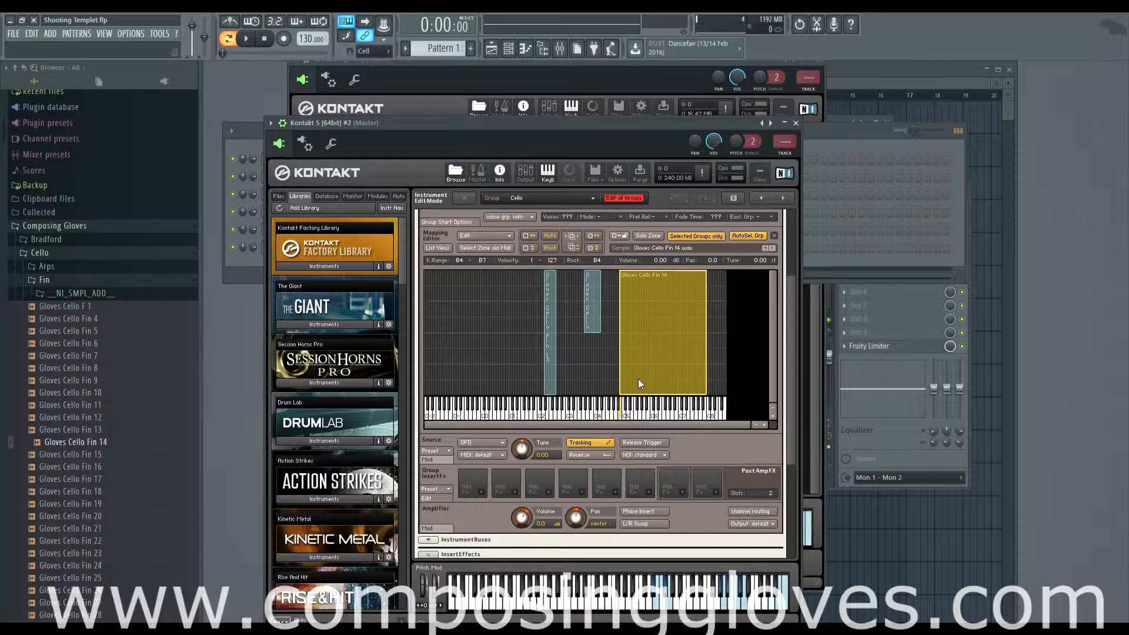
Switch the map mode to Snap to black keys and return it to Chromatic
click(478, 235)
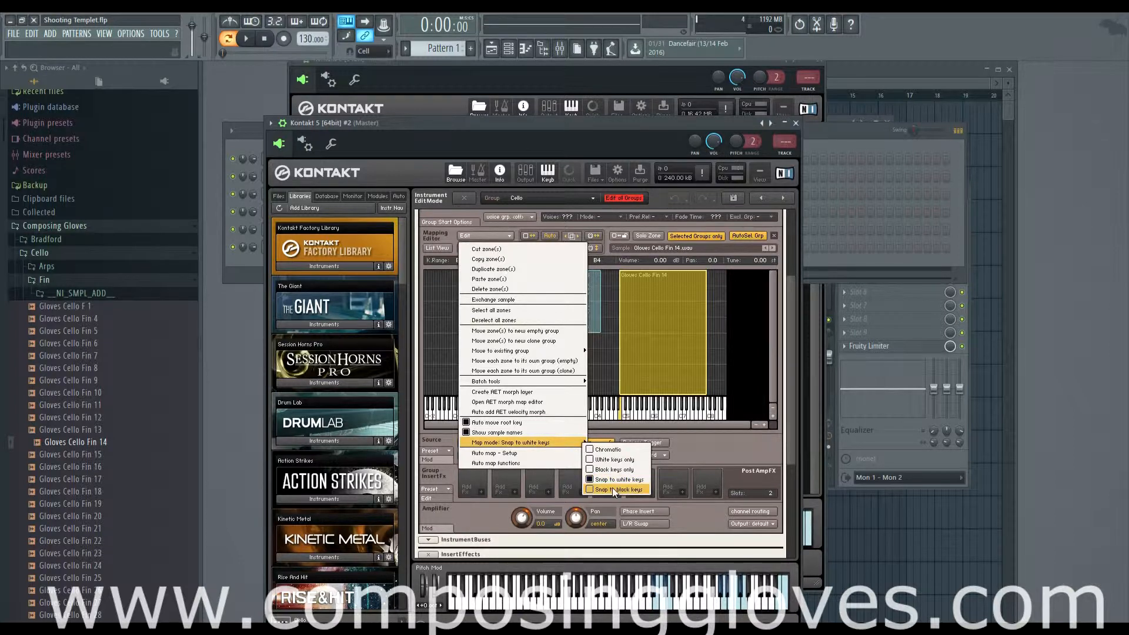
click(612, 488)
click(484, 235)
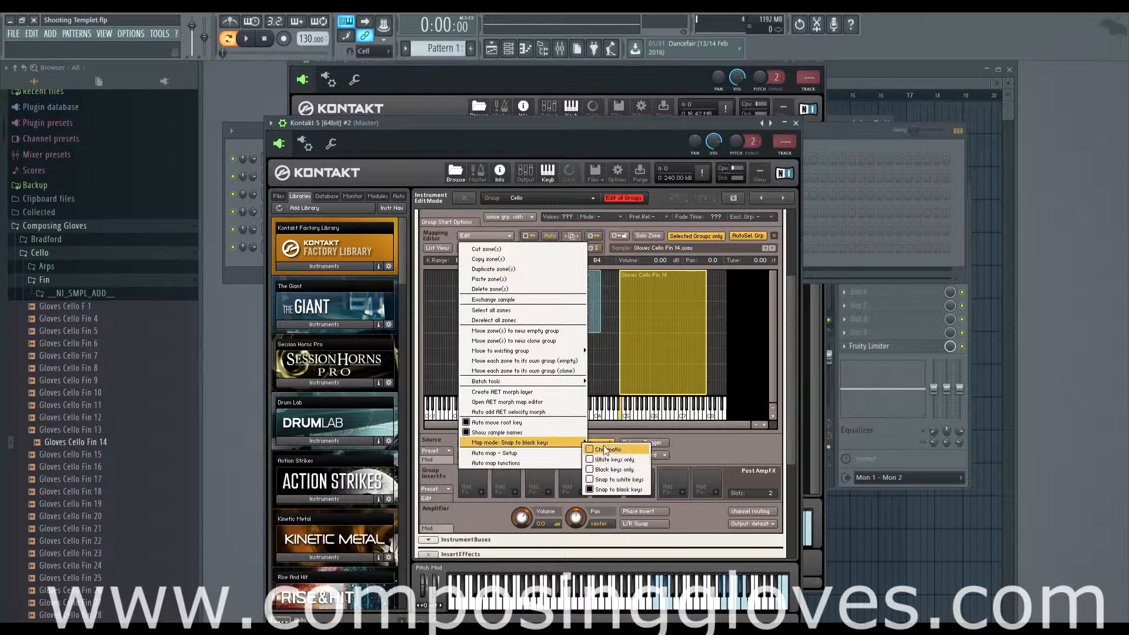
click(603, 451)
Examine the Auto map functions for spreading and resolving overlapping ranges, and inspect each of the three mapped zones
click(491, 234)
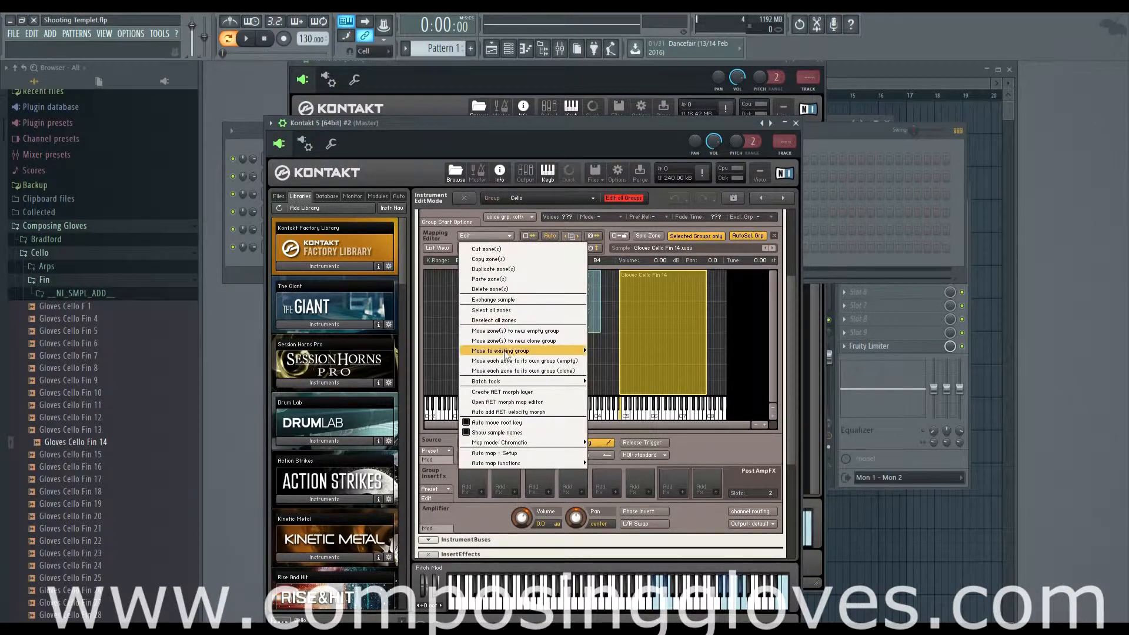
mouse_move(558, 446)
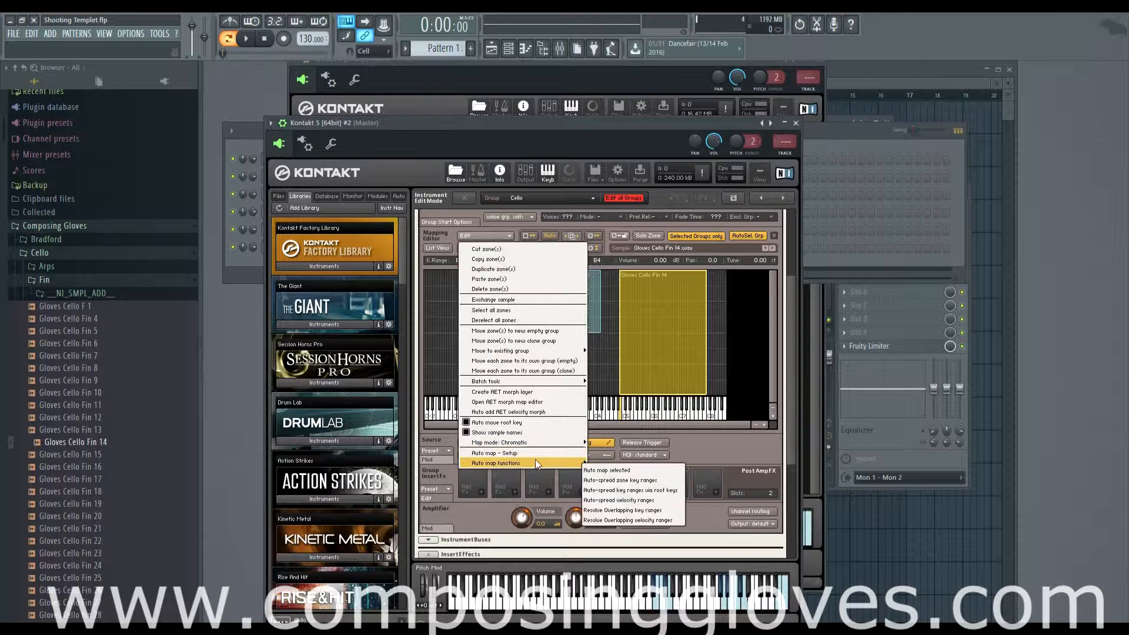
mouse_move(577, 463)
click(626, 366)
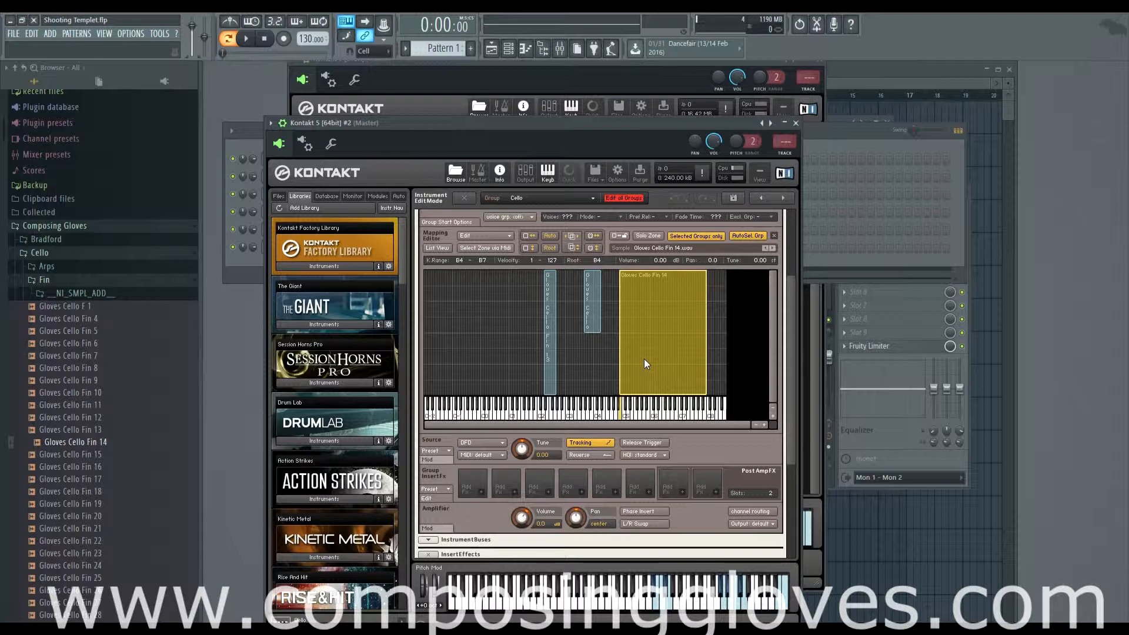
click(552, 358)
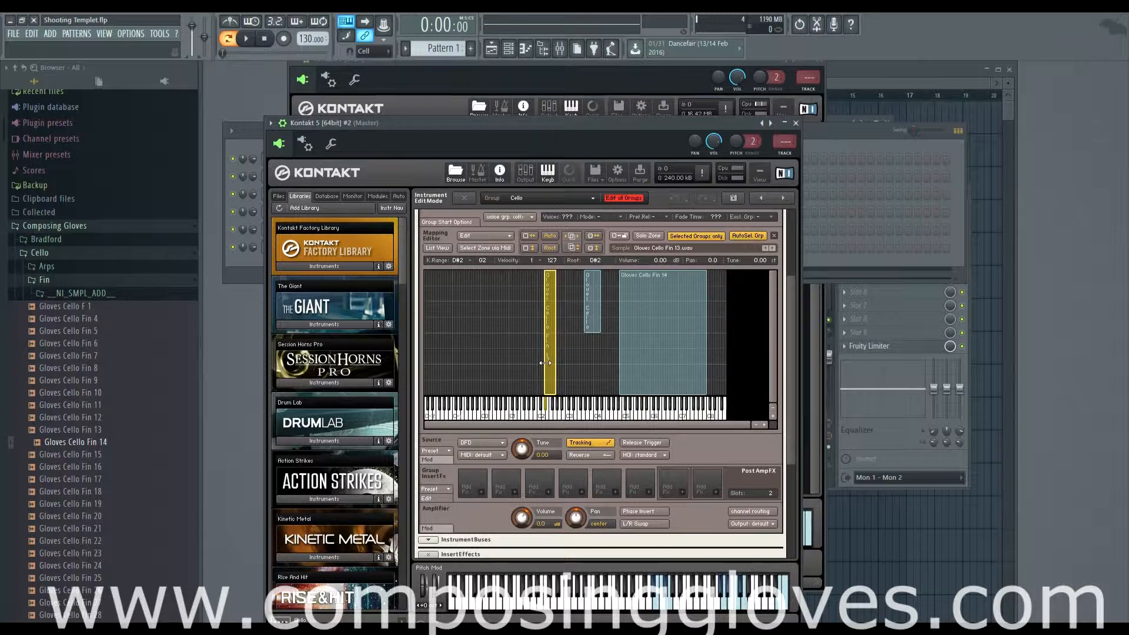
click(625, 327)
click(595, 308)
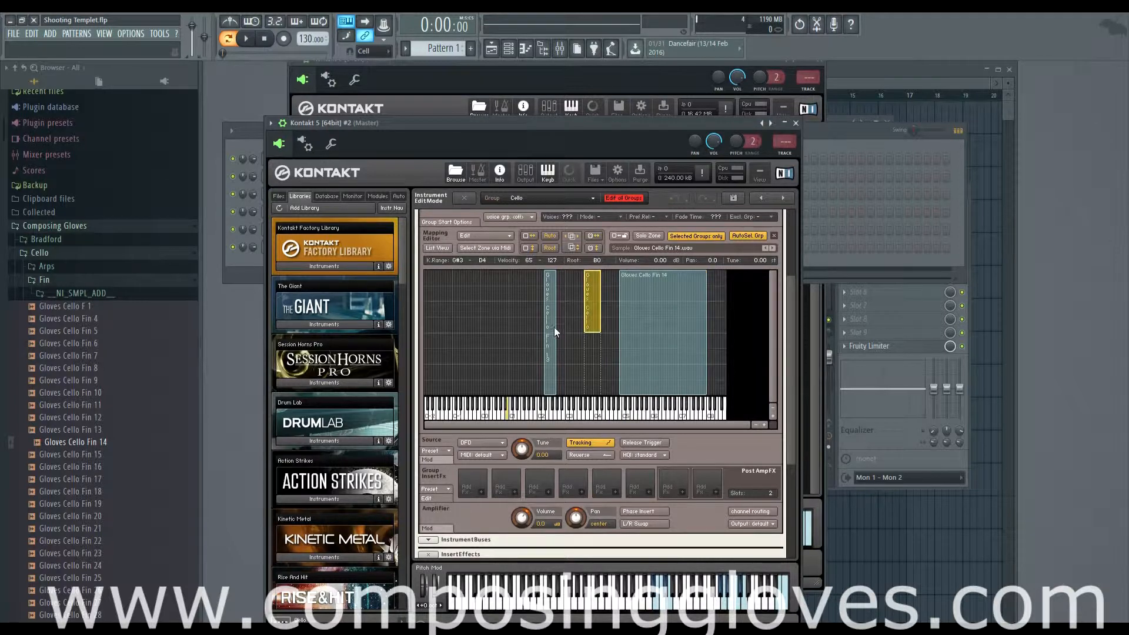
click(551, 331)
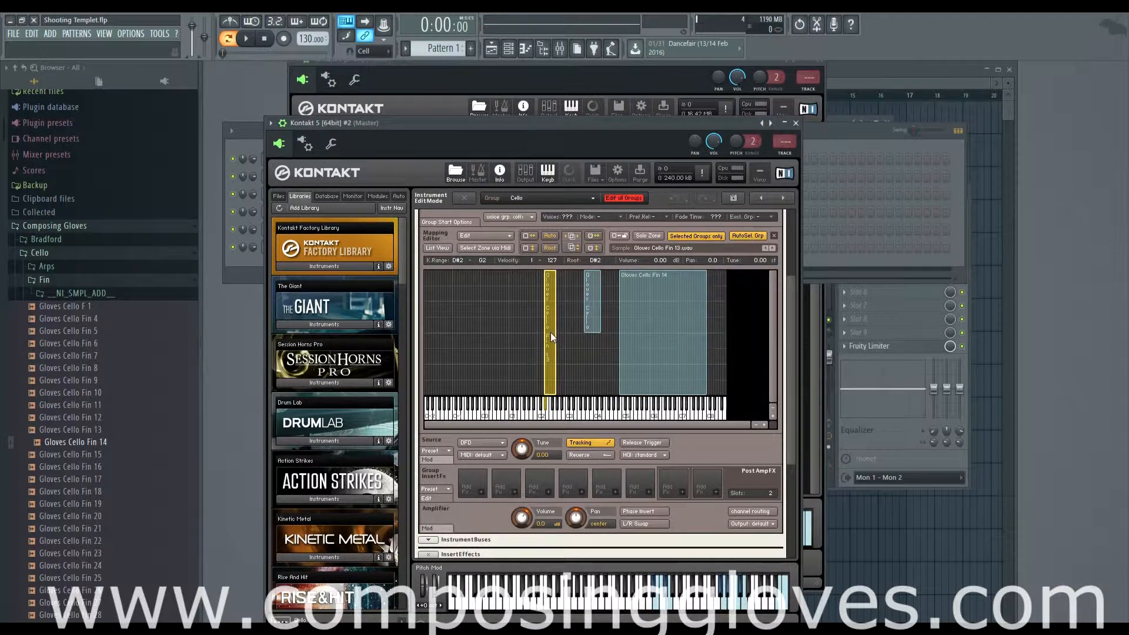
click(661, 303)
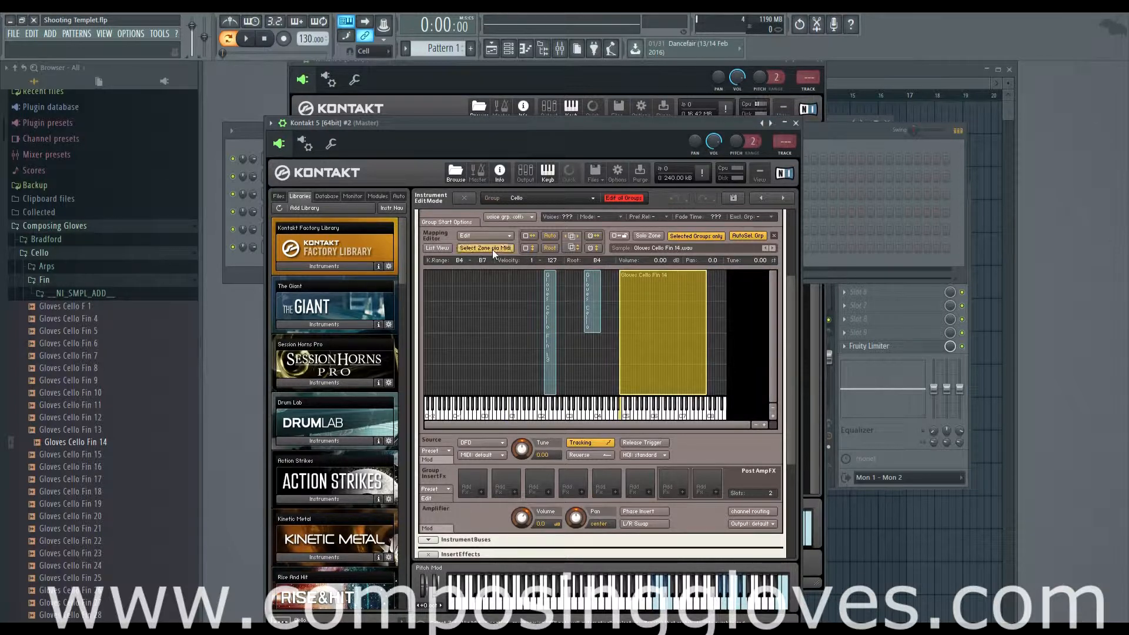
click(488, 236)
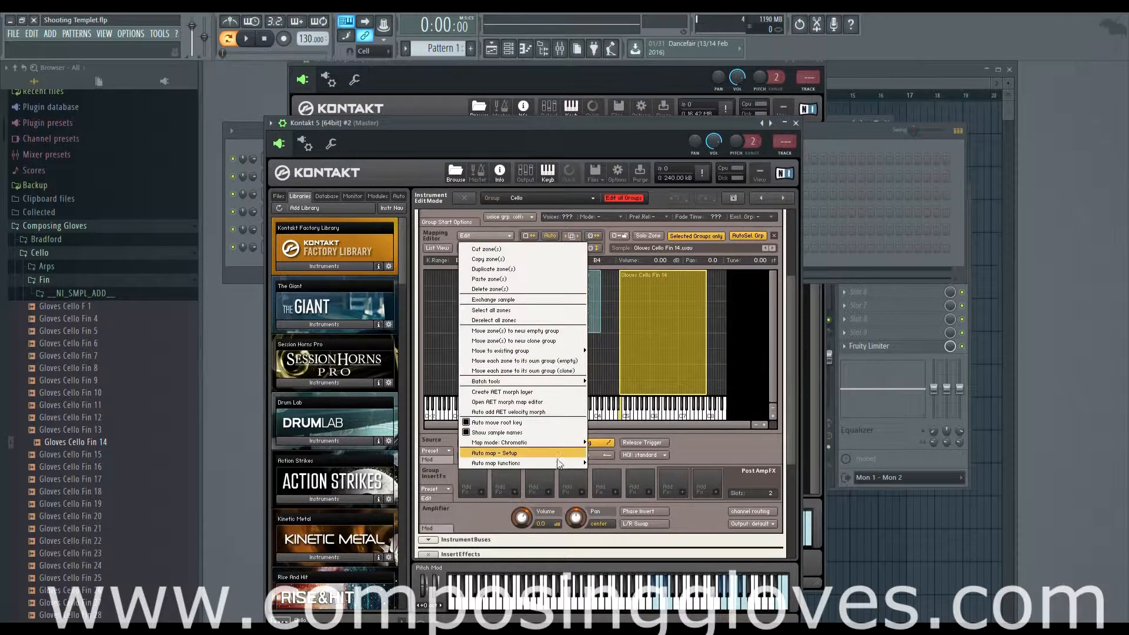
mouse_move(559, 463)
click(668, 311)
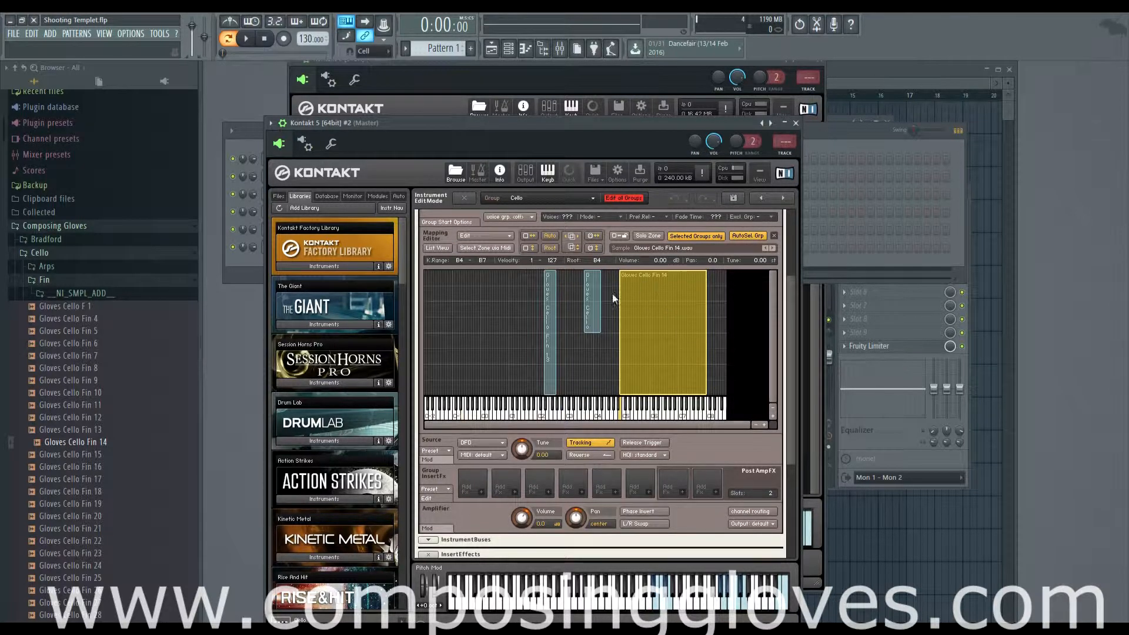
Inspect the Gloves Cello Fin 13 zone and the short Gloves Cello Fin 14 zone close up on the mapping grid
click(593, 299)
click(550, 315)
click(592, 312)
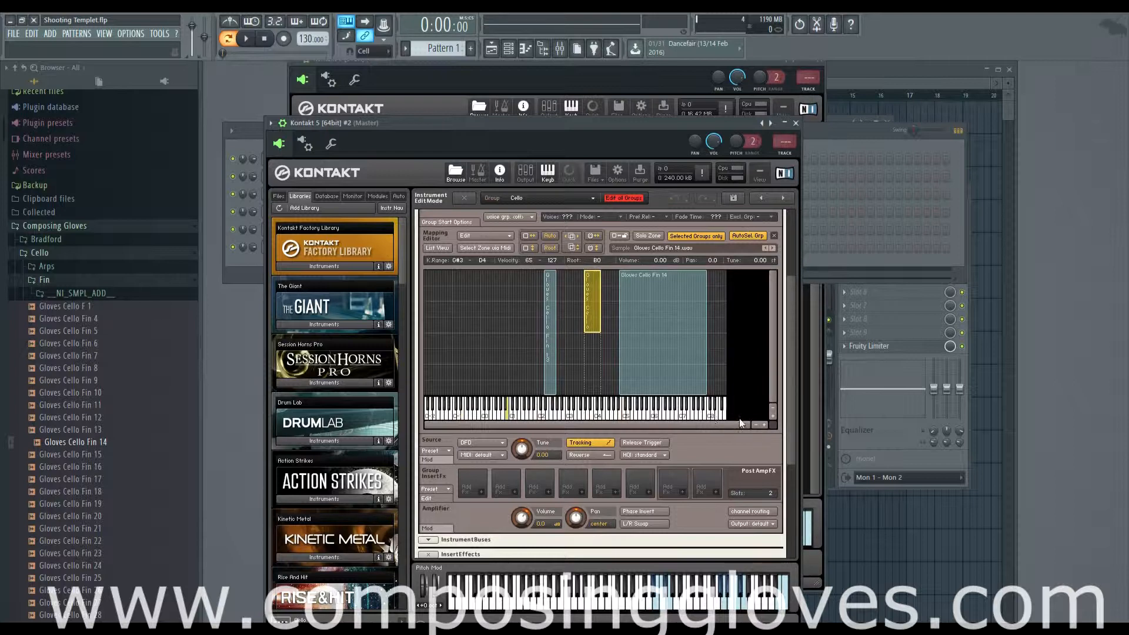
click(764, 424)
scroll(541, 427, right, 4)
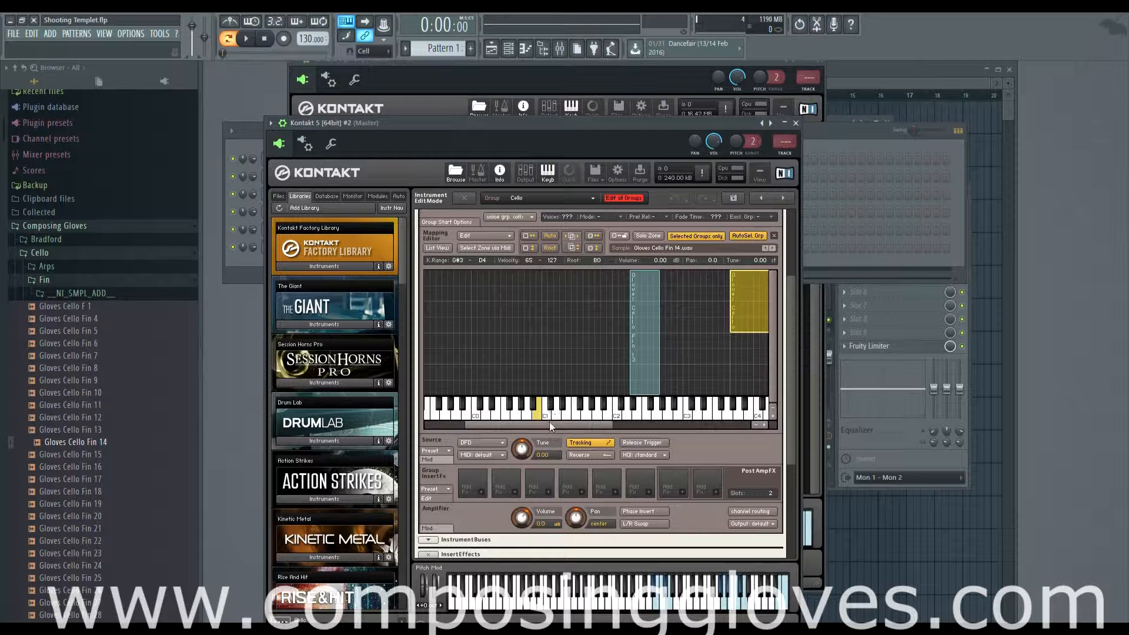
drag(549, 423, 560, 422)
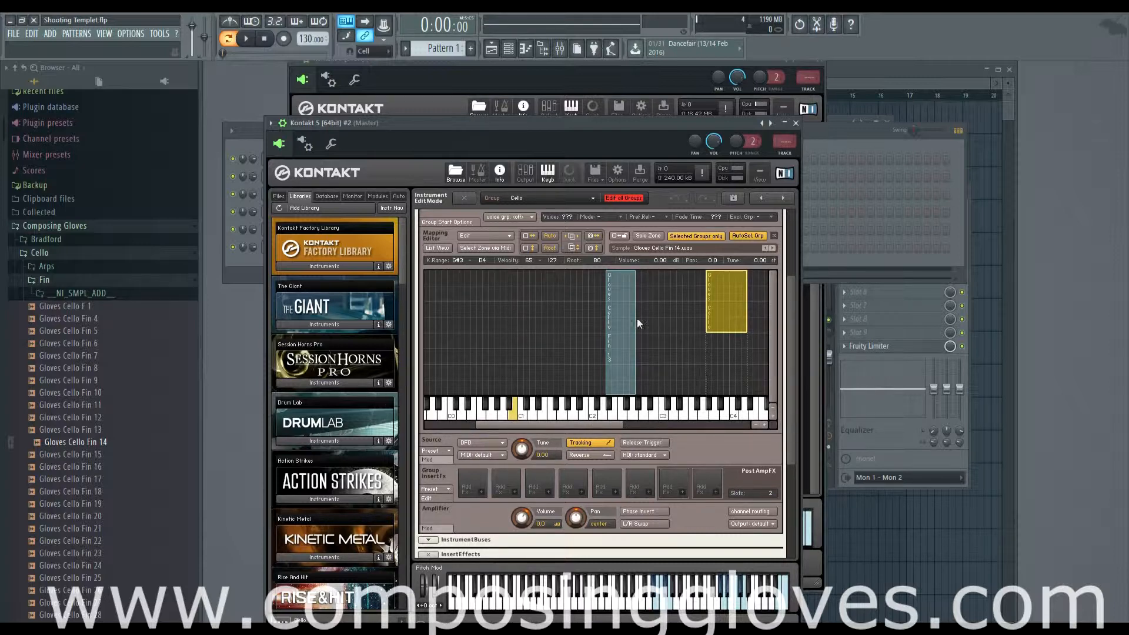
Review the Auto map setup's filename token options, including the choices for the 14 token, and close the dialog without applying anything
click(484, 235)
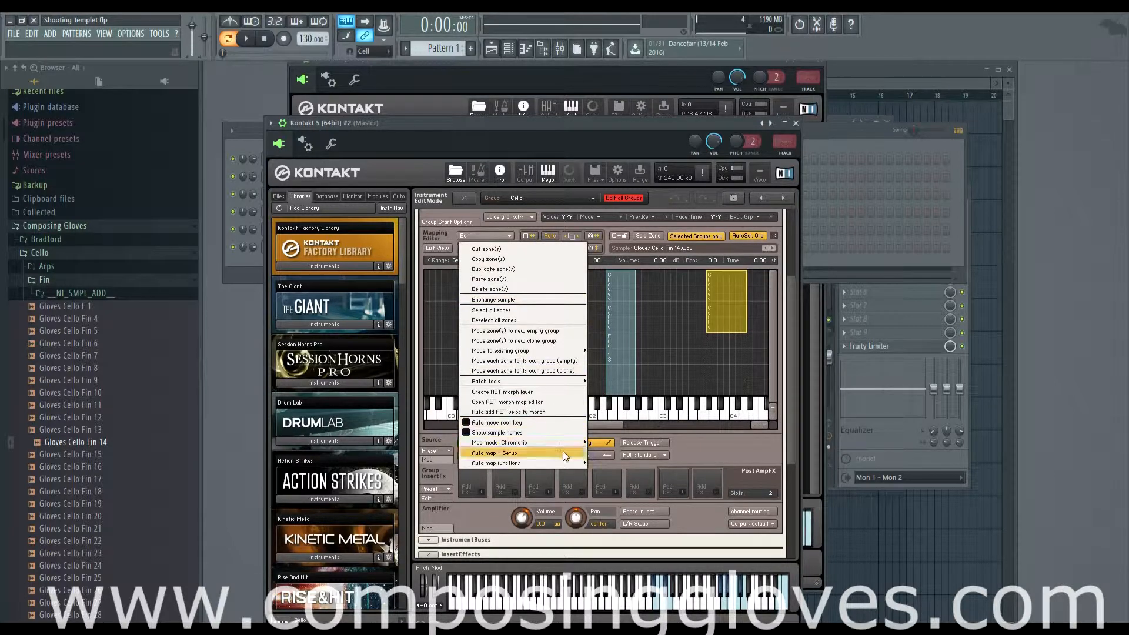
mouse_move(569, 462)
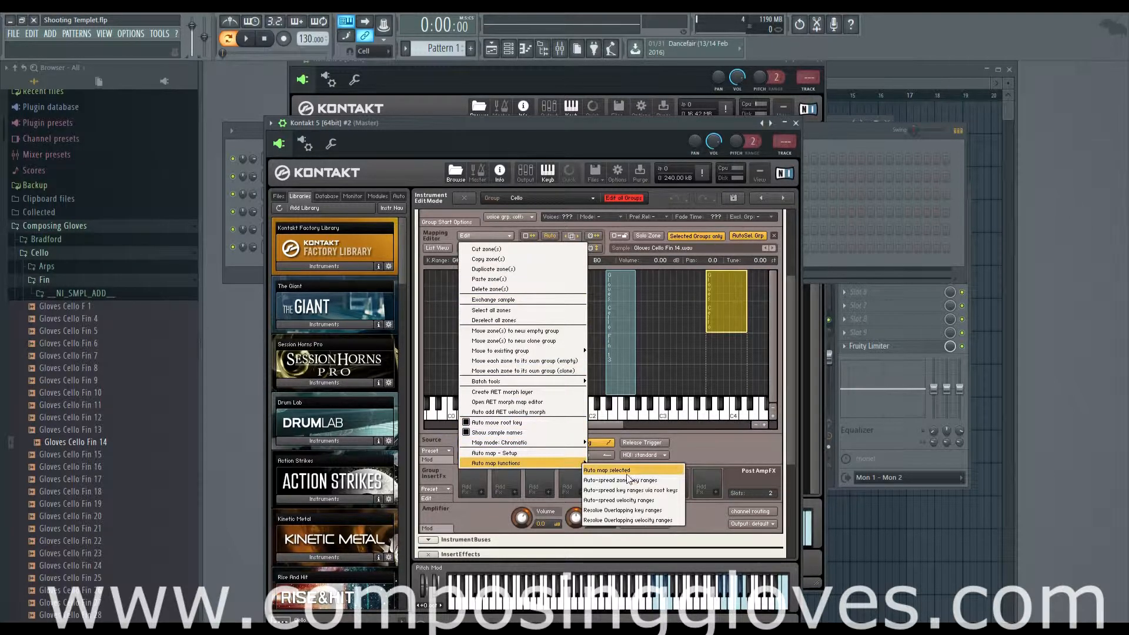
click(534, 452)
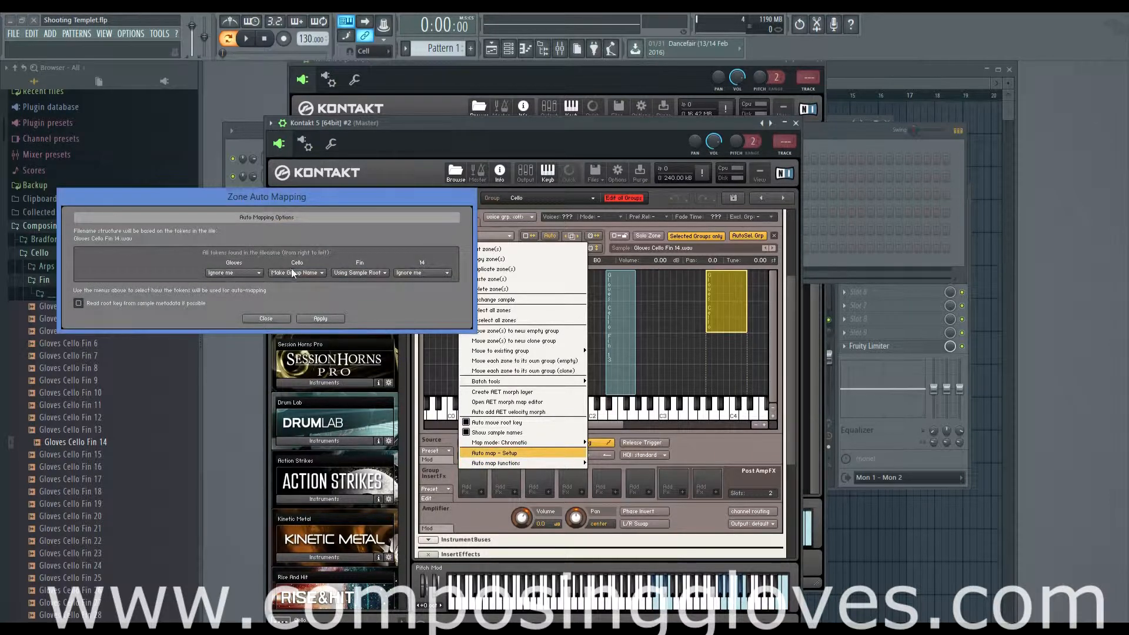
click(421, 274)
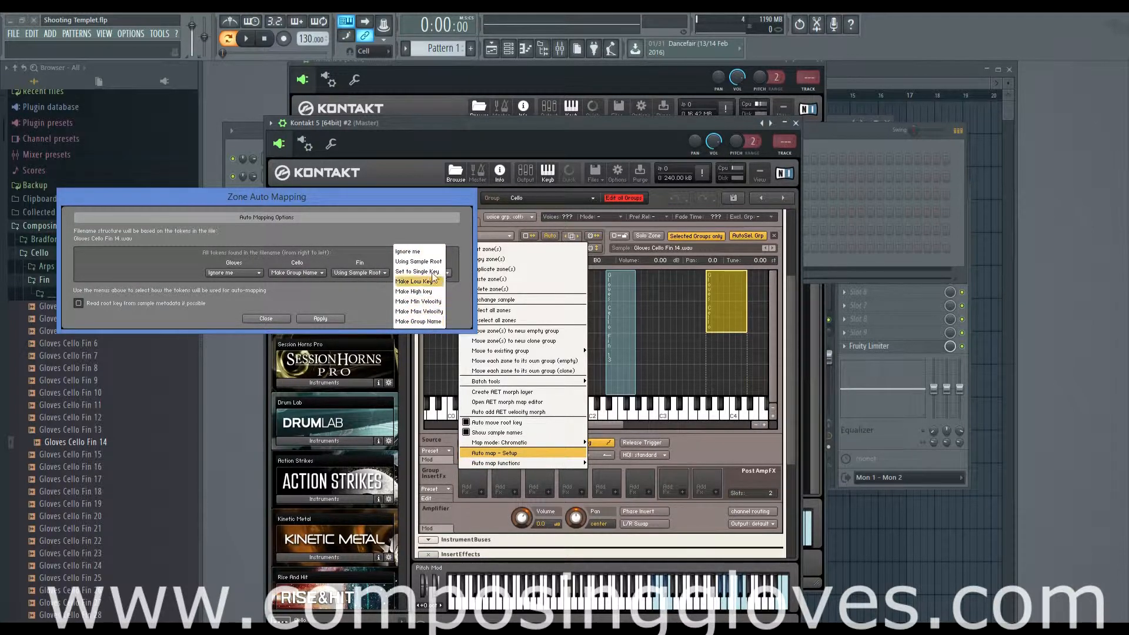
click(392, 309)
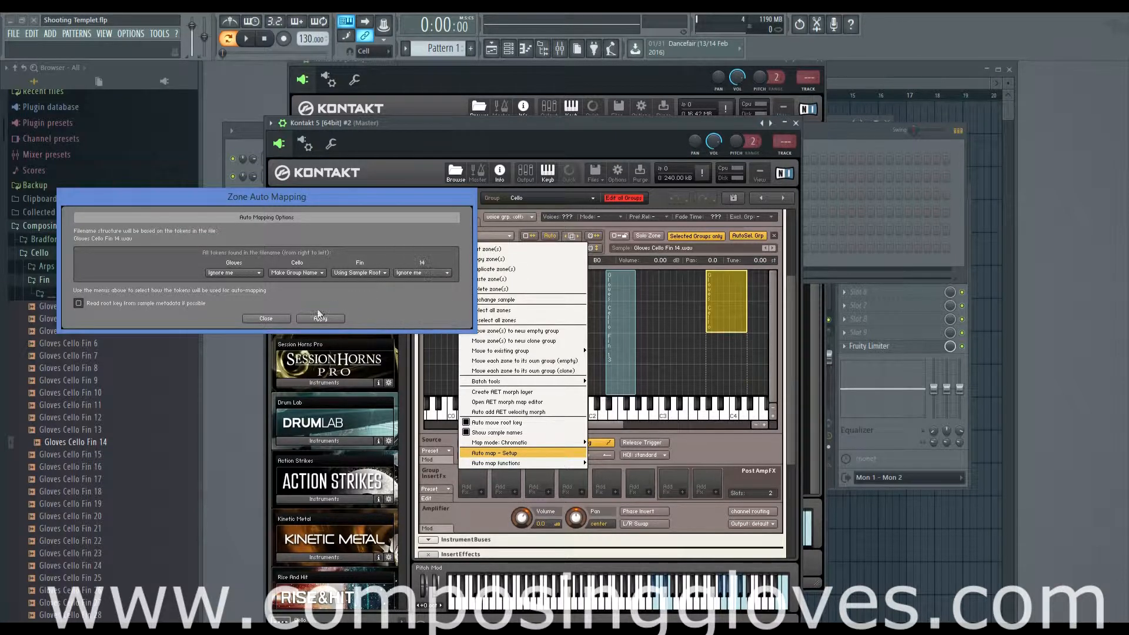
click(265, 319)
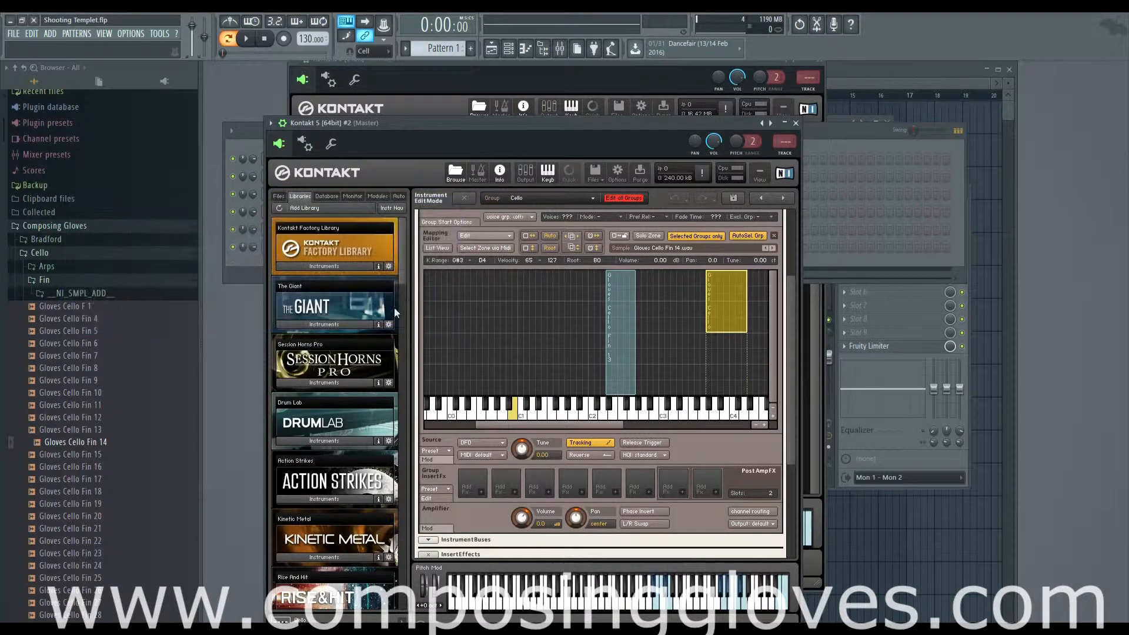
click(757, 425)
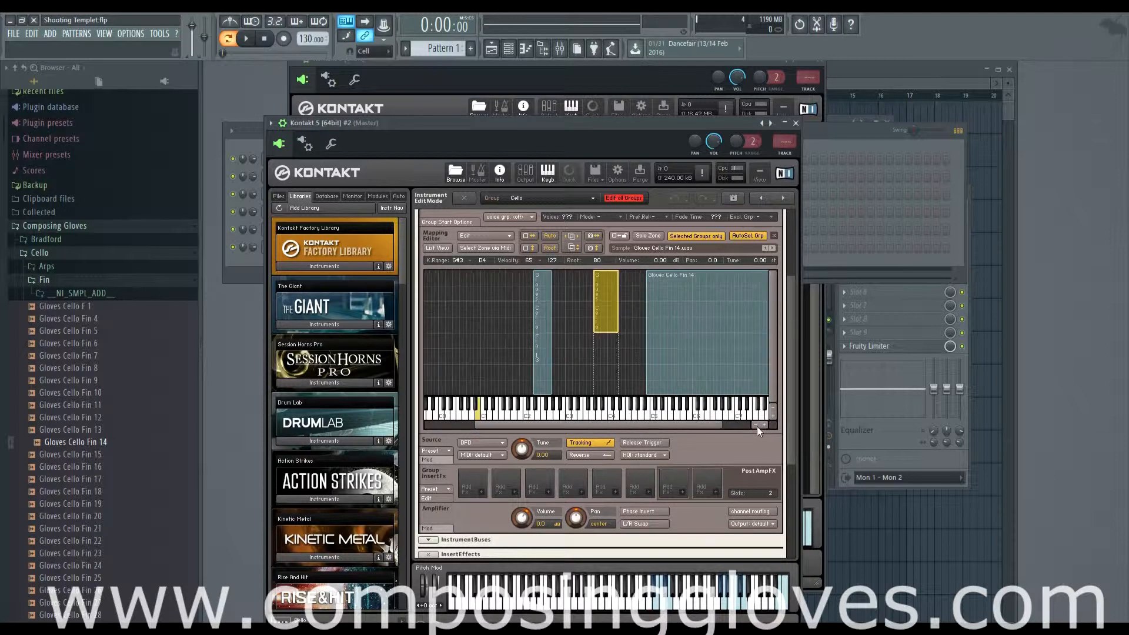
click(757, 426)
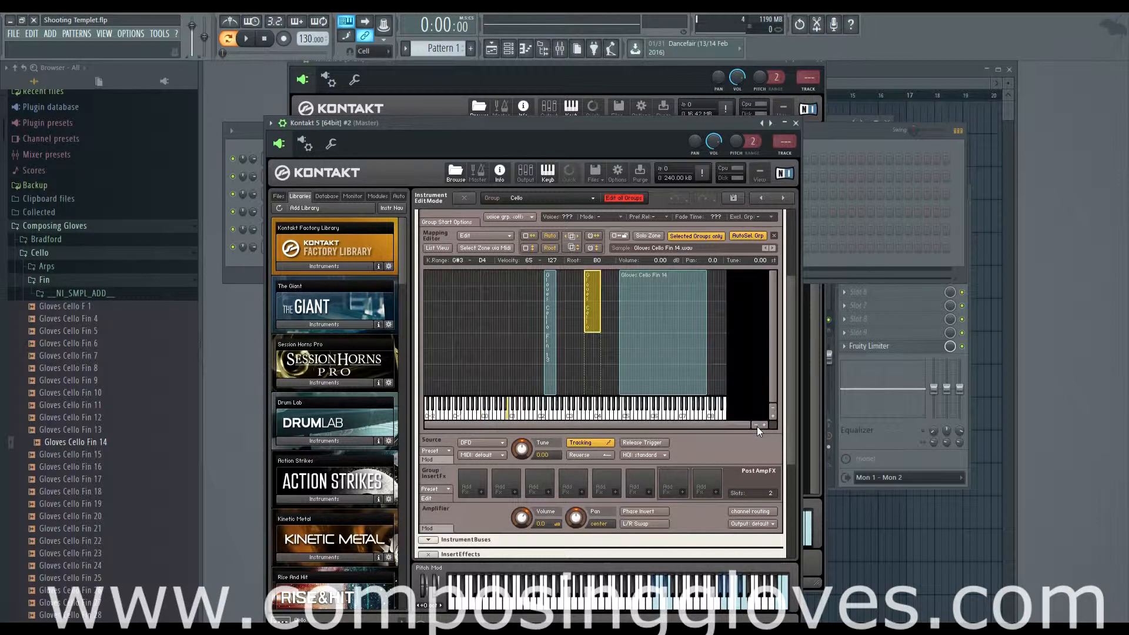
click(765, 425)
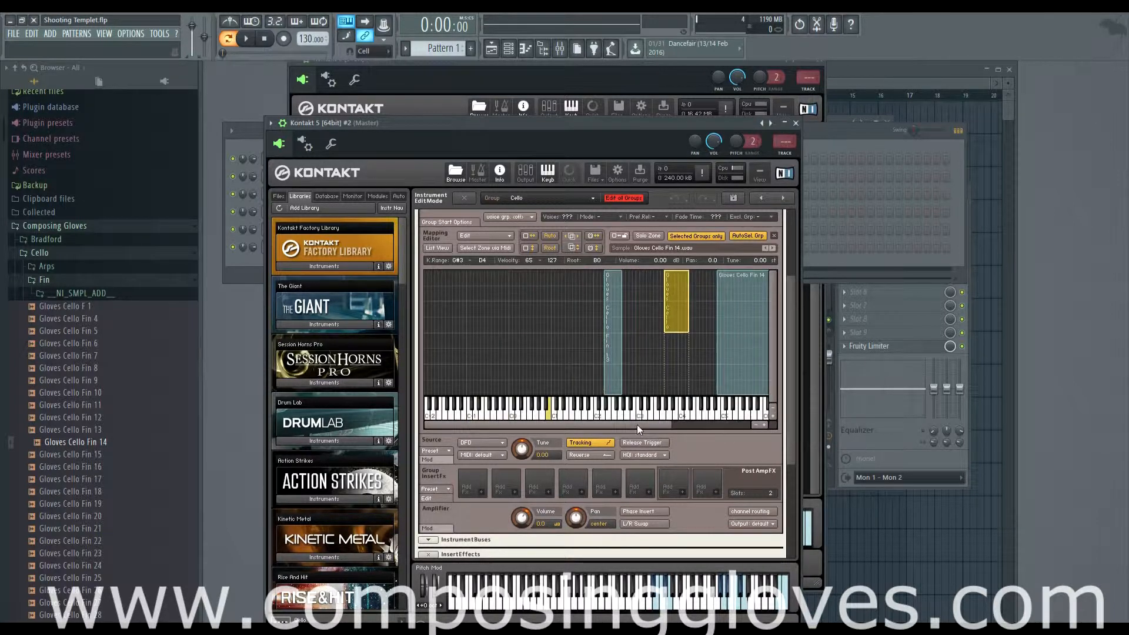
drag(638, 424, 712, 422)
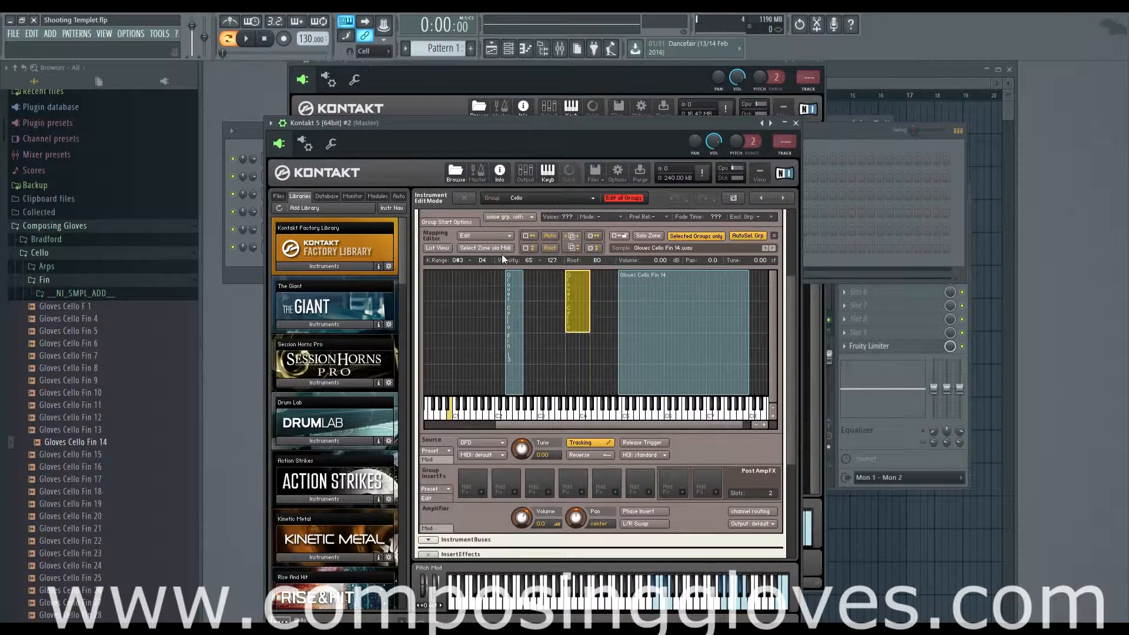
click(501, 235)
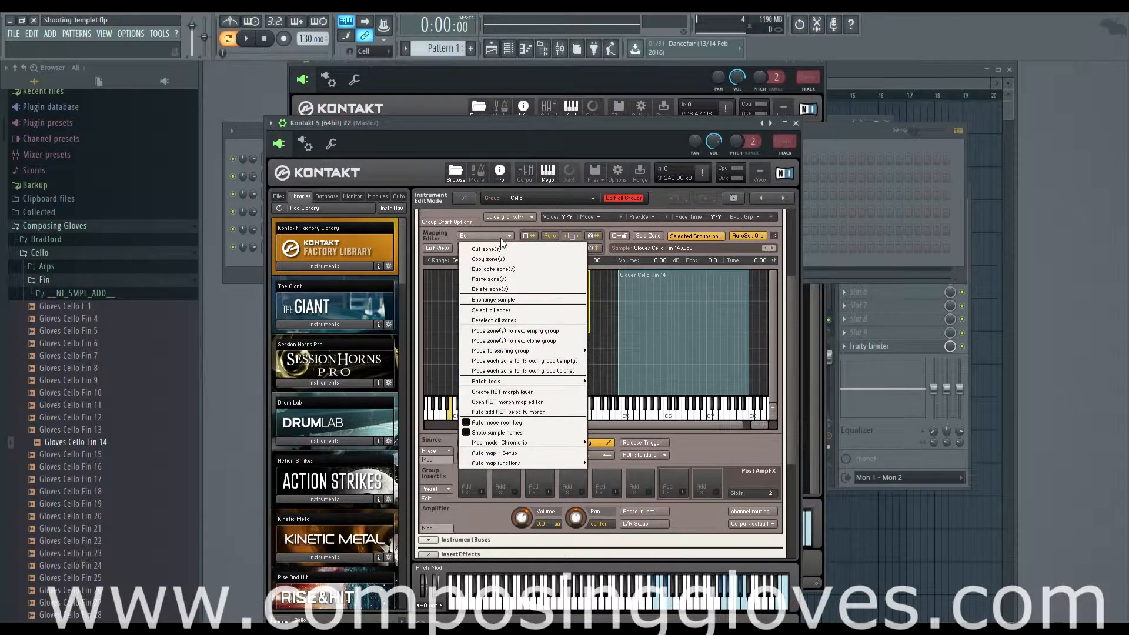
click(470, 227)
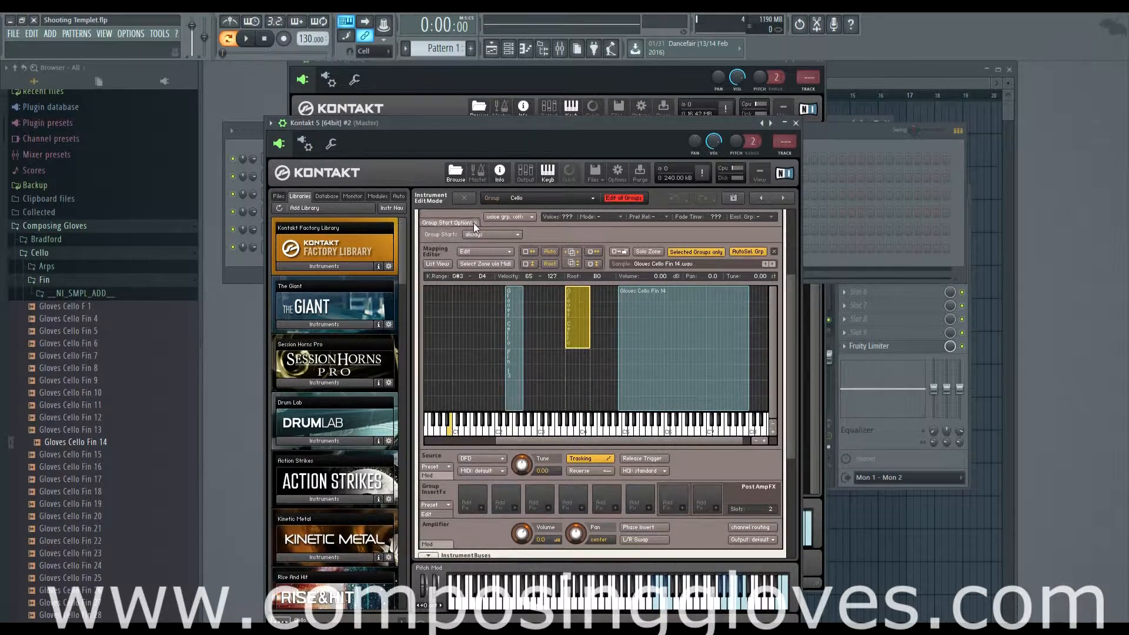
click(474, 222)
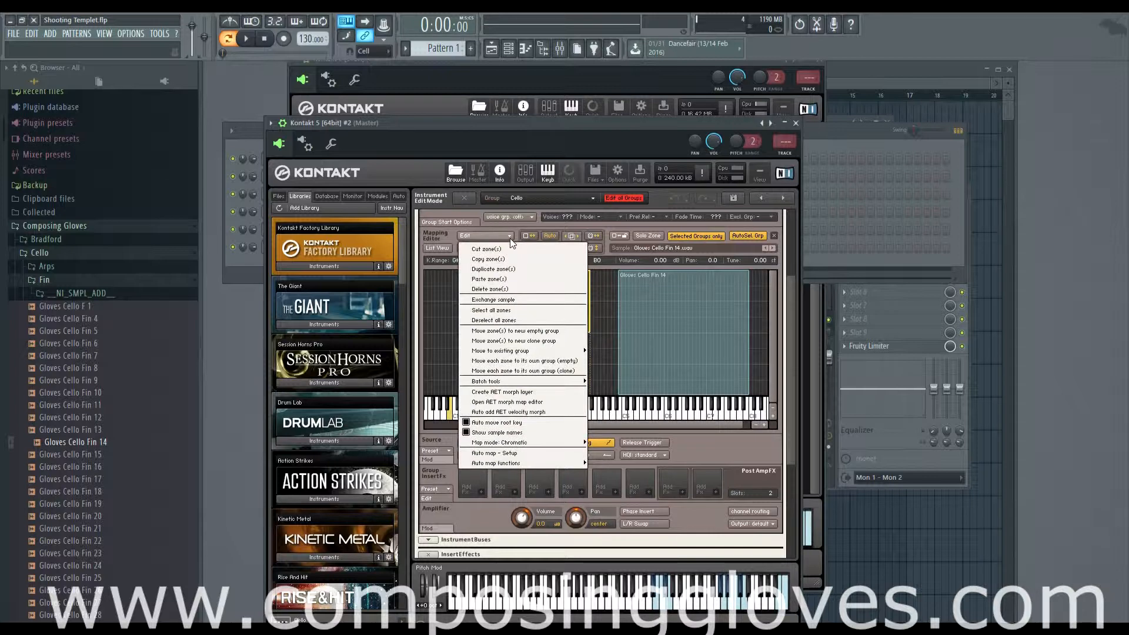
click(449, 234)
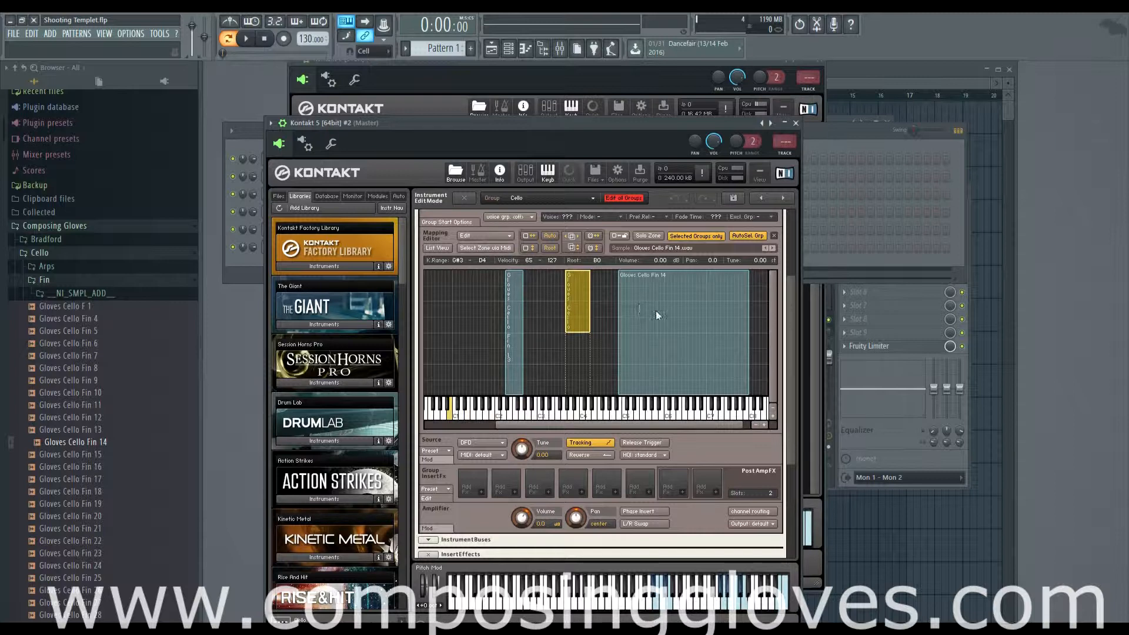
Move the tall Gloves Cello Fin 14 zone down to F#4–F#7 and extend the short zone's upper key to F#7
drag(655, 311, 729, 327)
click(582, 309)
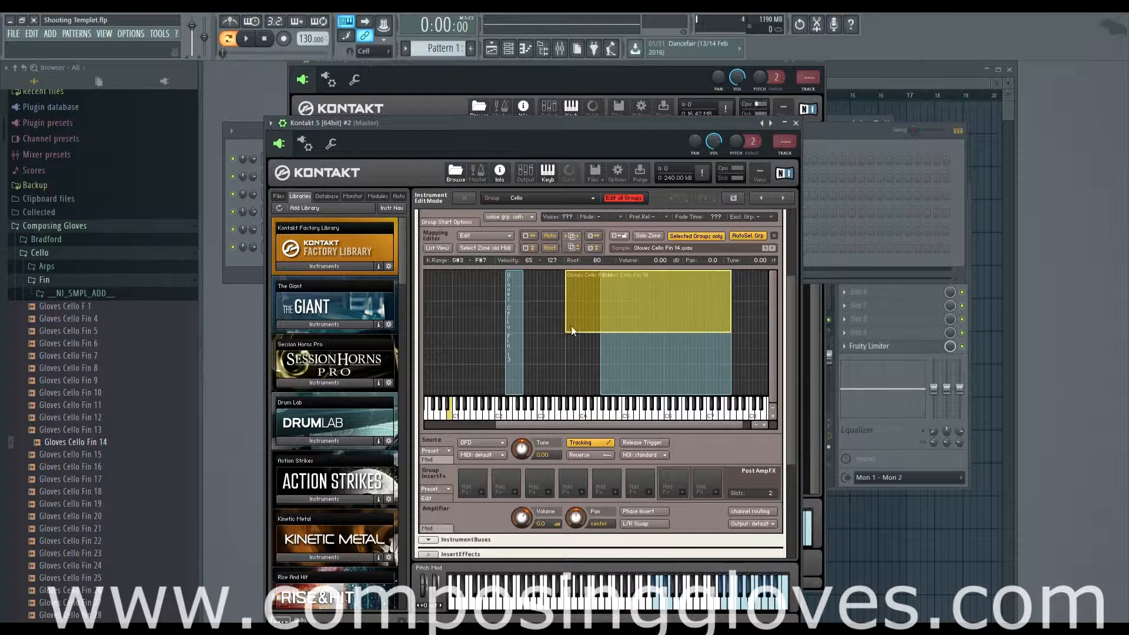
click(471, 237)
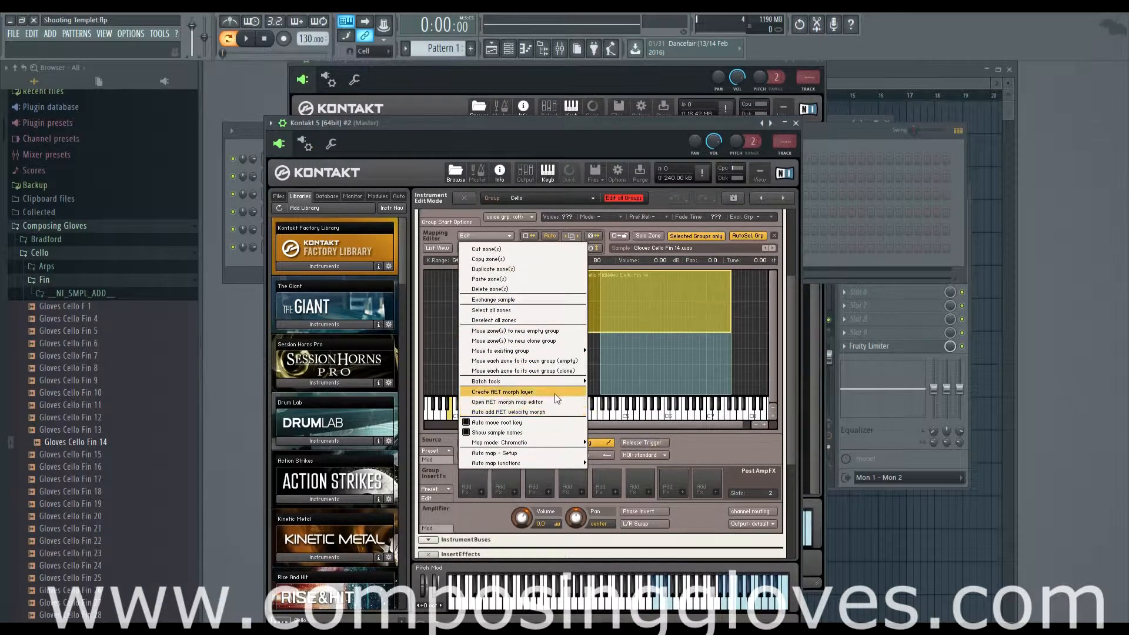
click(654, 319)
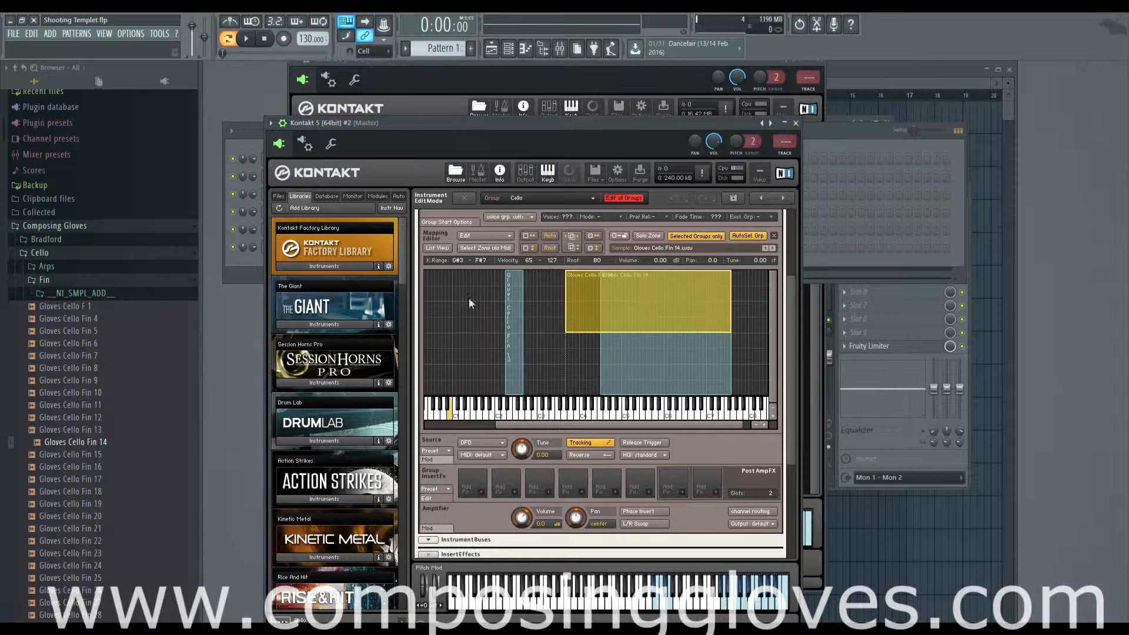
Examine the Cello group's zones in the list view, expanding and collapsing the group, and return to the normal mapping grid
click(442, 247)
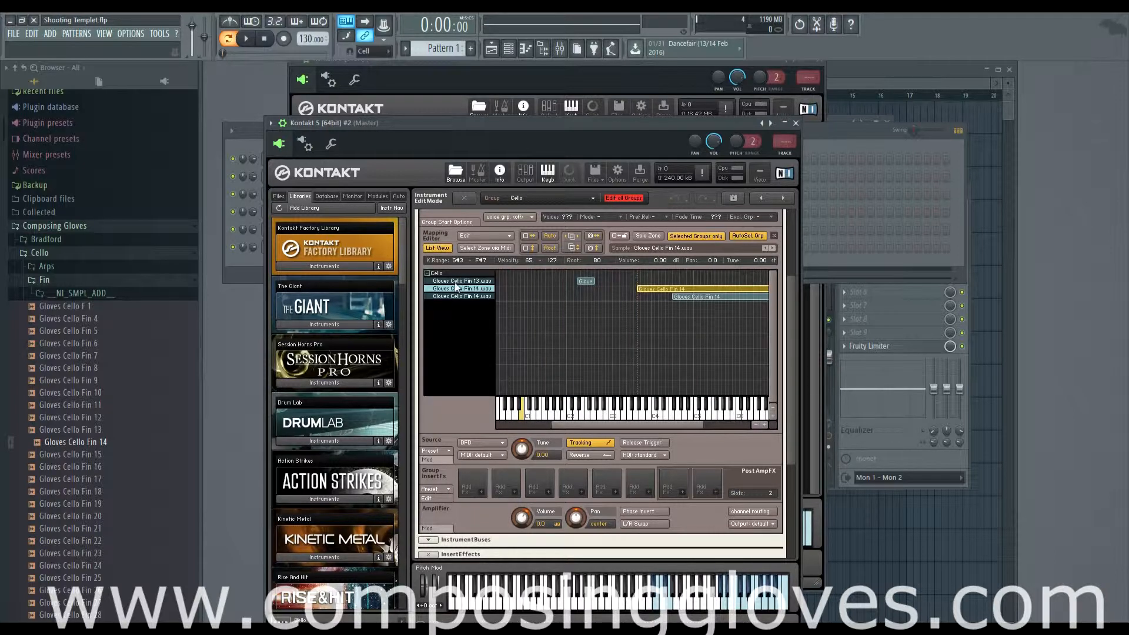
click(427, 273)
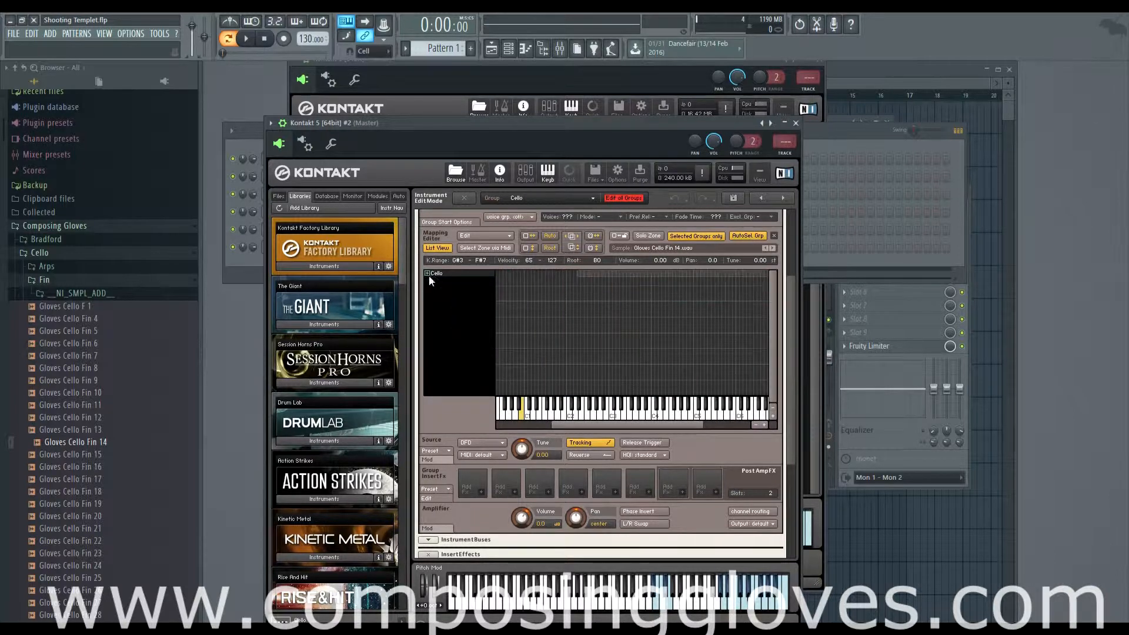
click(428, 273)
click(428, 271)
click(428, 272)
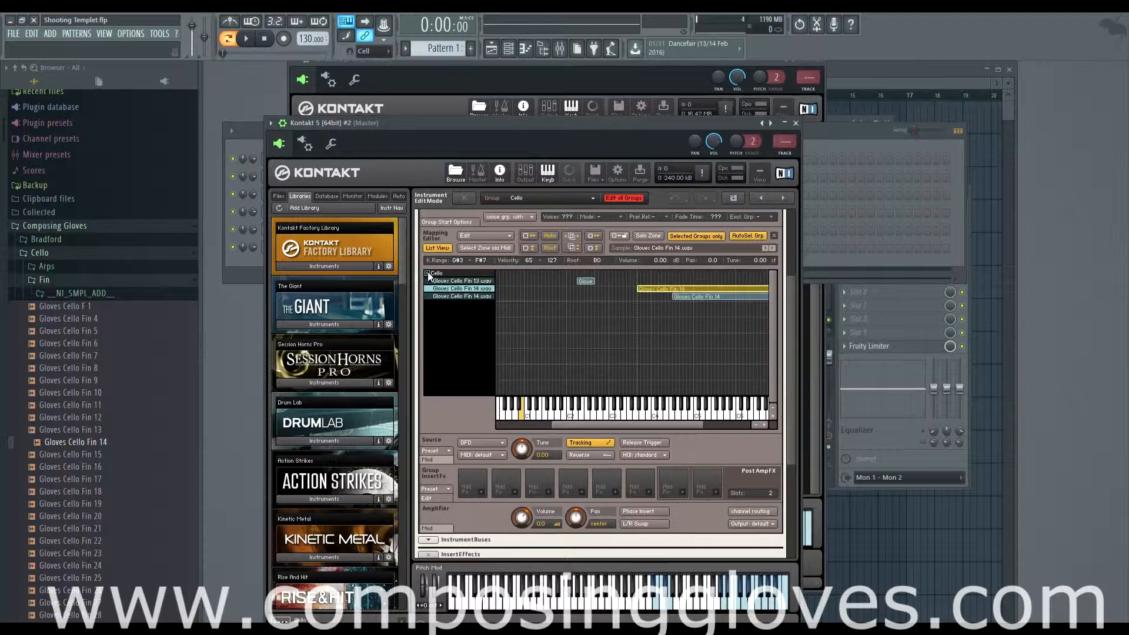
click(584, 283)
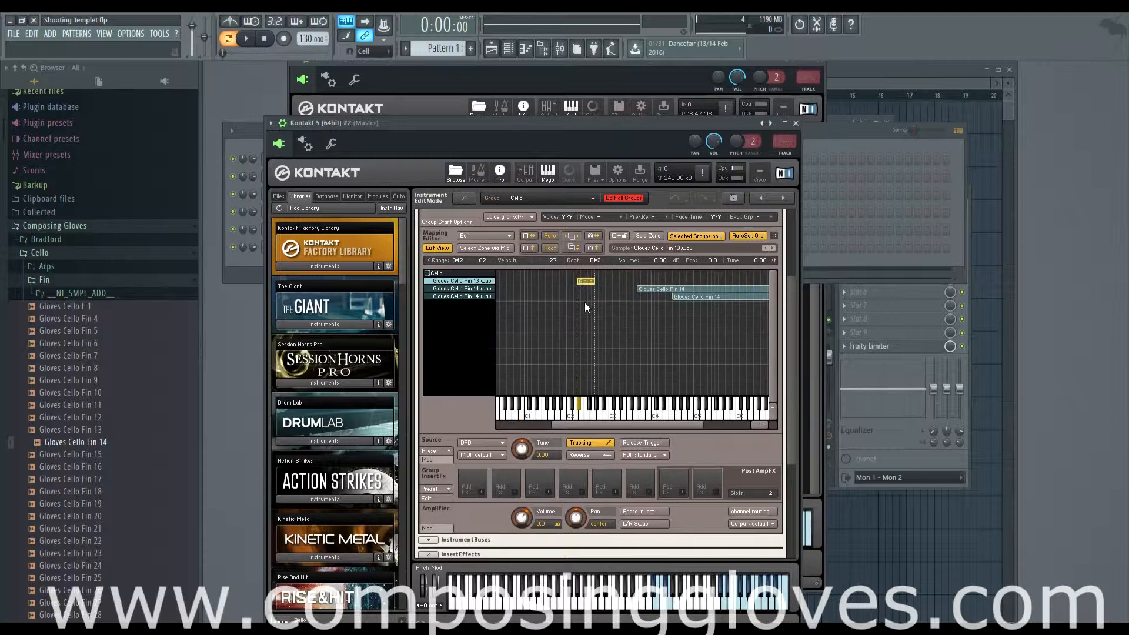
mouse_move(620, 424)
mouse_down()
mouse_move(725, 419)
mouse_move(541, 415)
mouse_move(640, 414)
mouse_up()
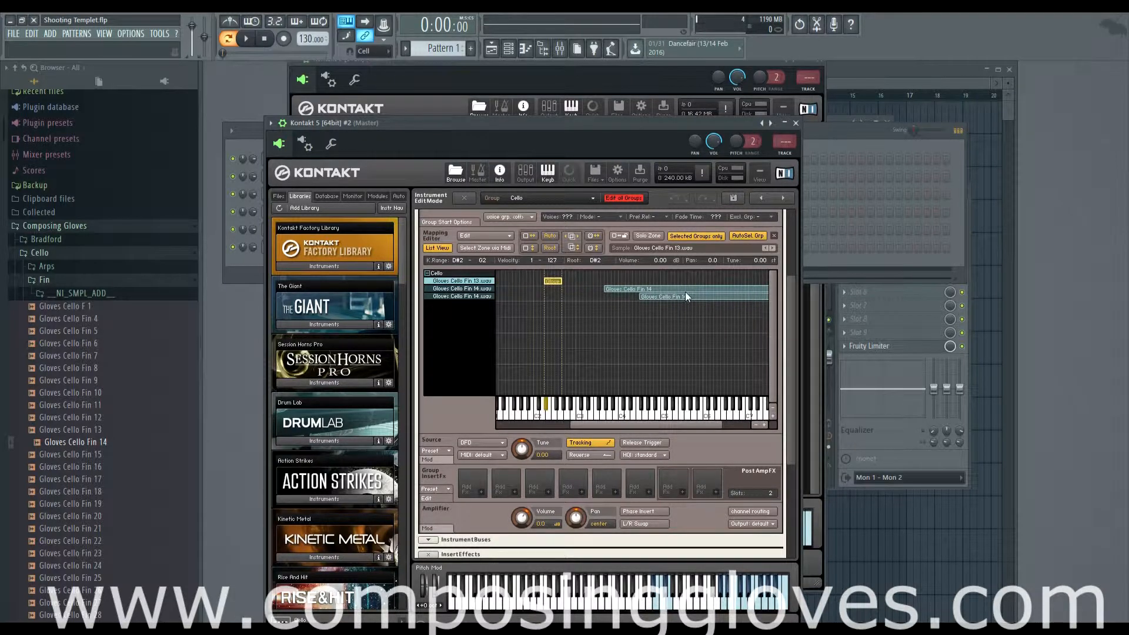
click(427, 274)
click(433, 248)
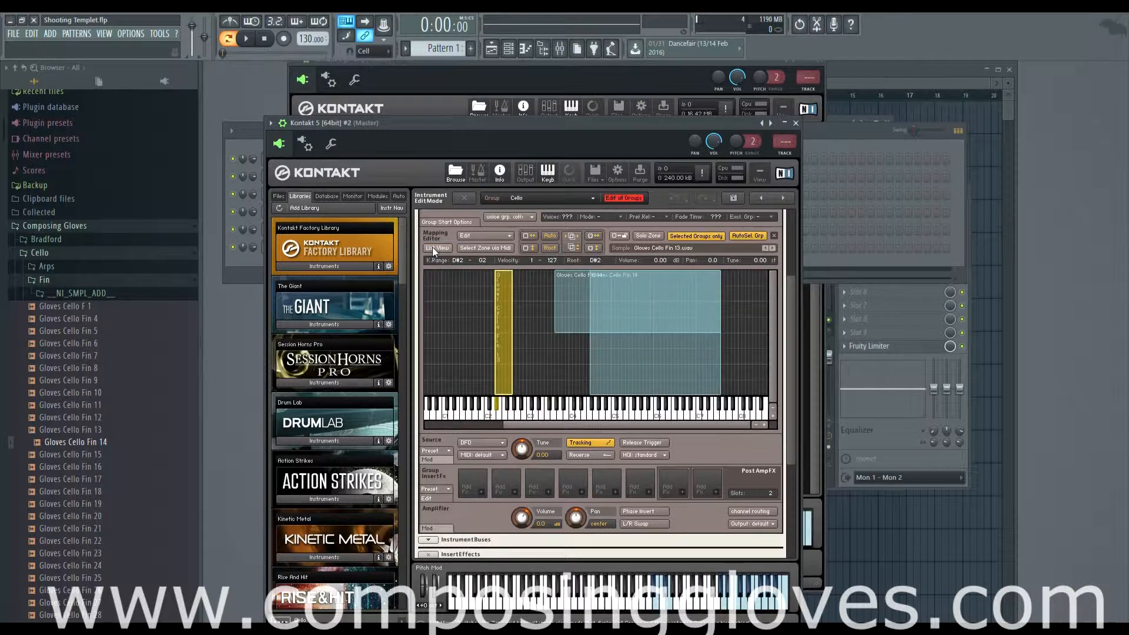
click(432, 248)
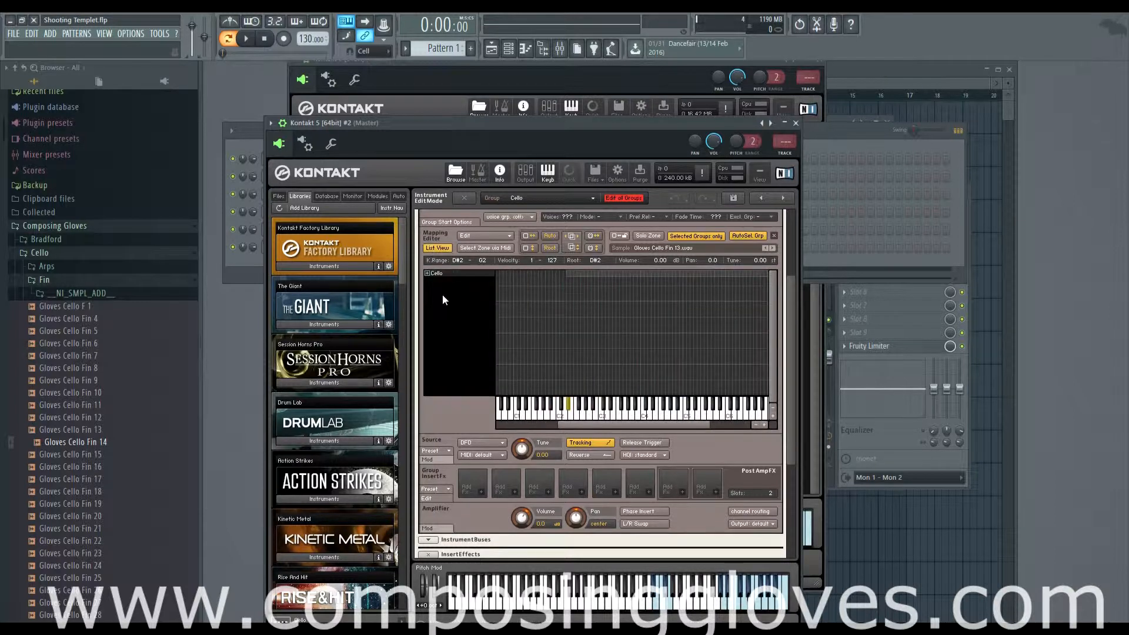
click(438, 248)
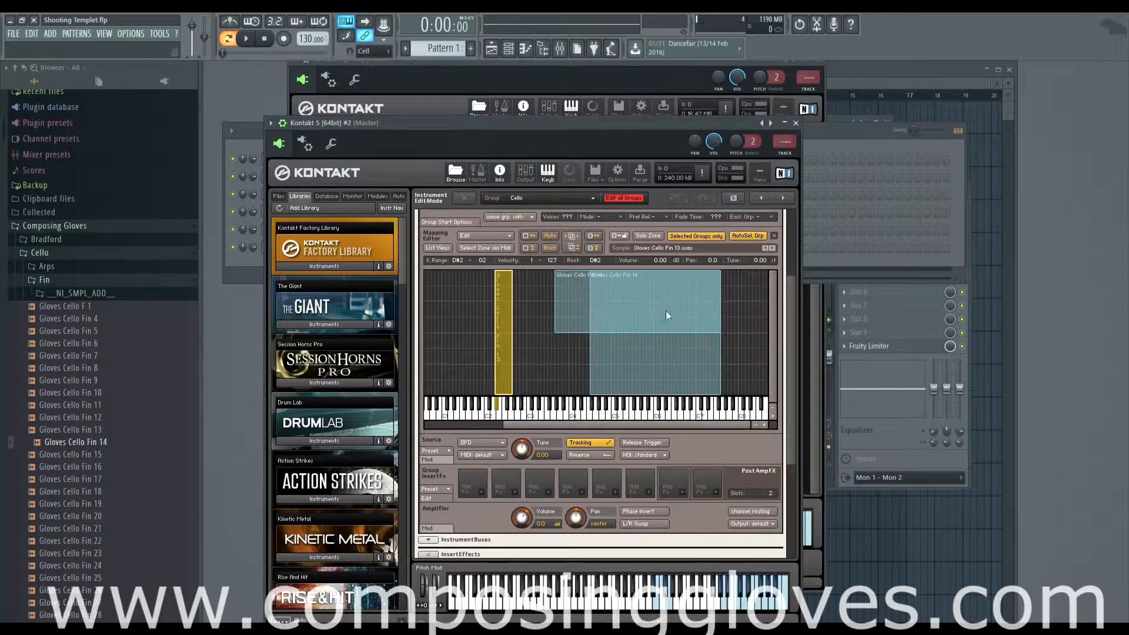
Move the short Gloves Cello Fin 14 zone down to A2–G6 and resolve the overlapping key ranges across all three zones
click(484, 235)
click(437, 233)
drag(578, 309, 539, 309)
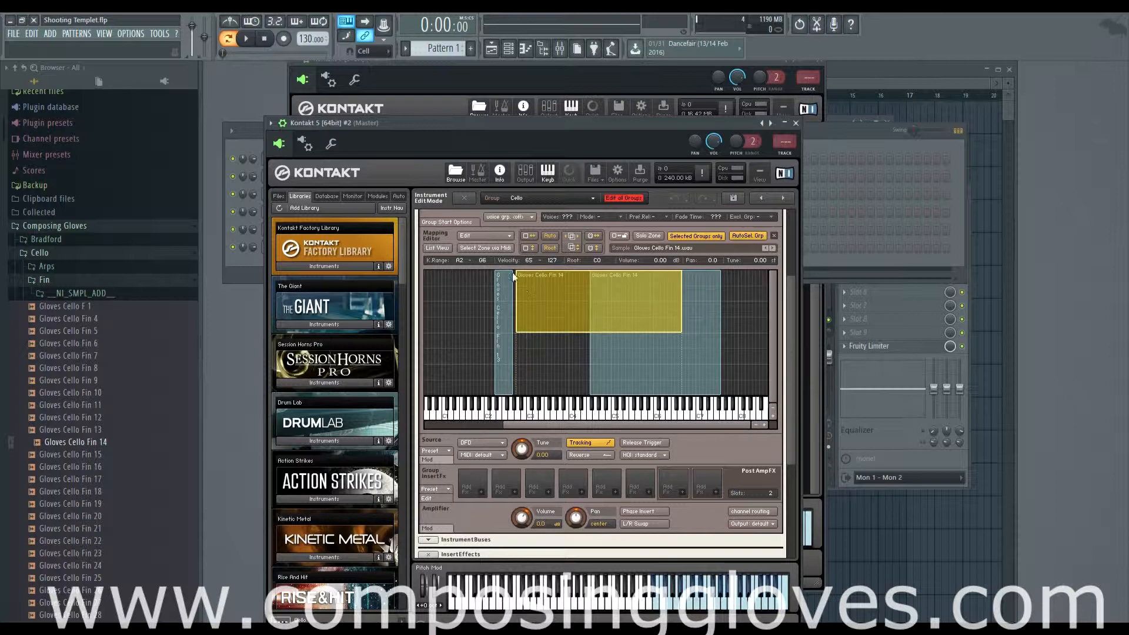
drag(467, 271, 740, 357)
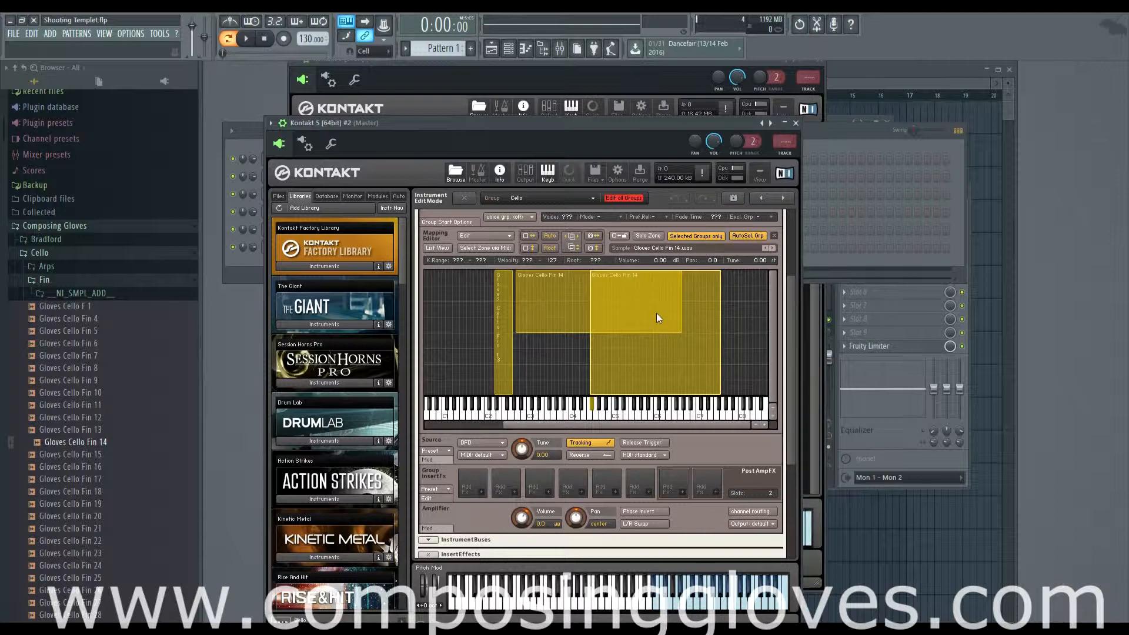
click(572, 237)
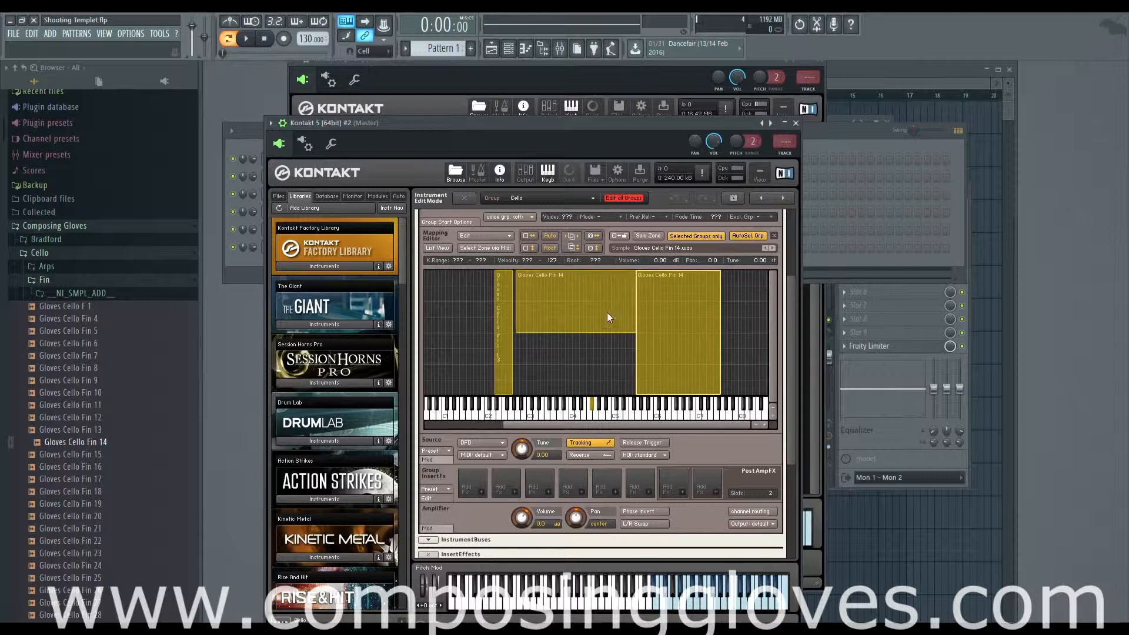
Move the tall Gloves Cello Fin 14 zone down to D4–C#6 and resolve the overlapping velocity ranges of both Fin 14 zones
drag(666, 309, 622, 355)
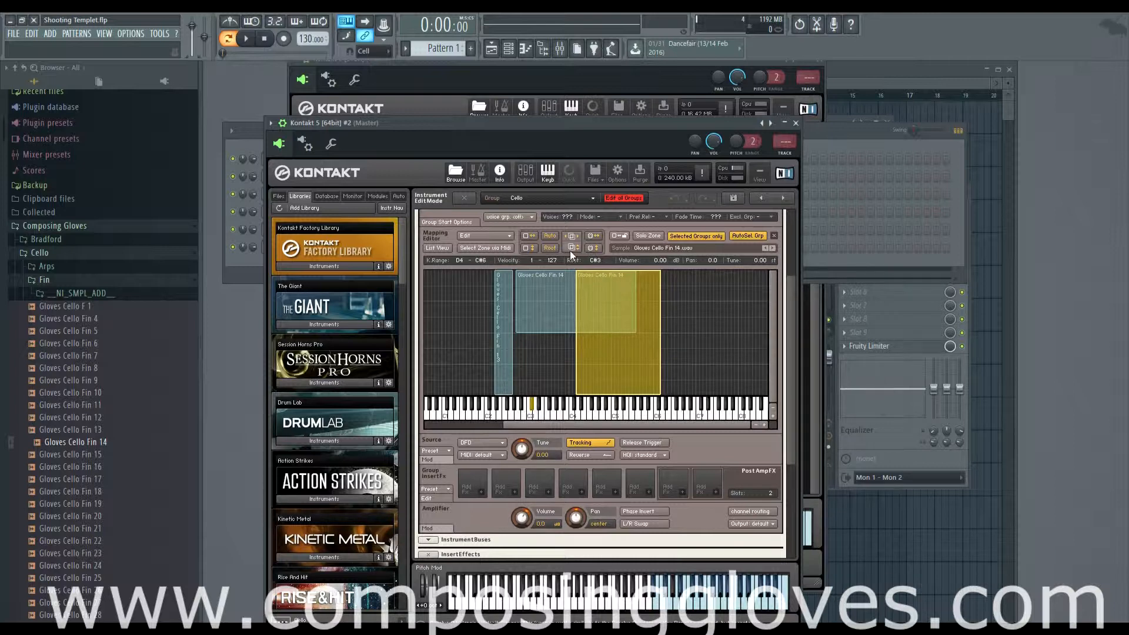
click(566, 295)
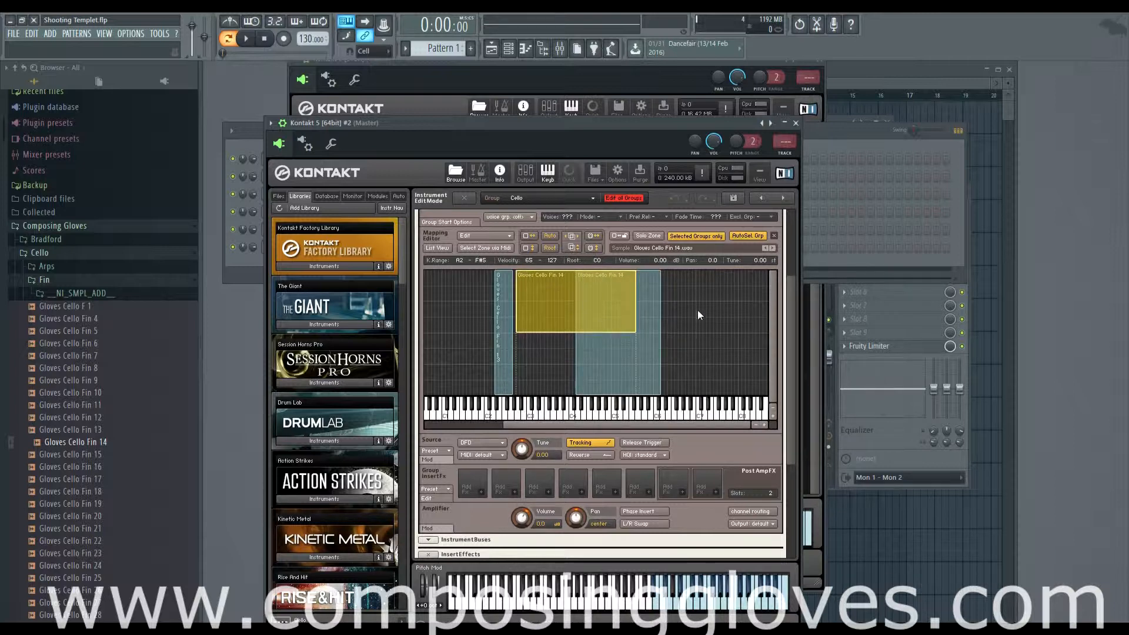
drag(697, 311, 569, 321)
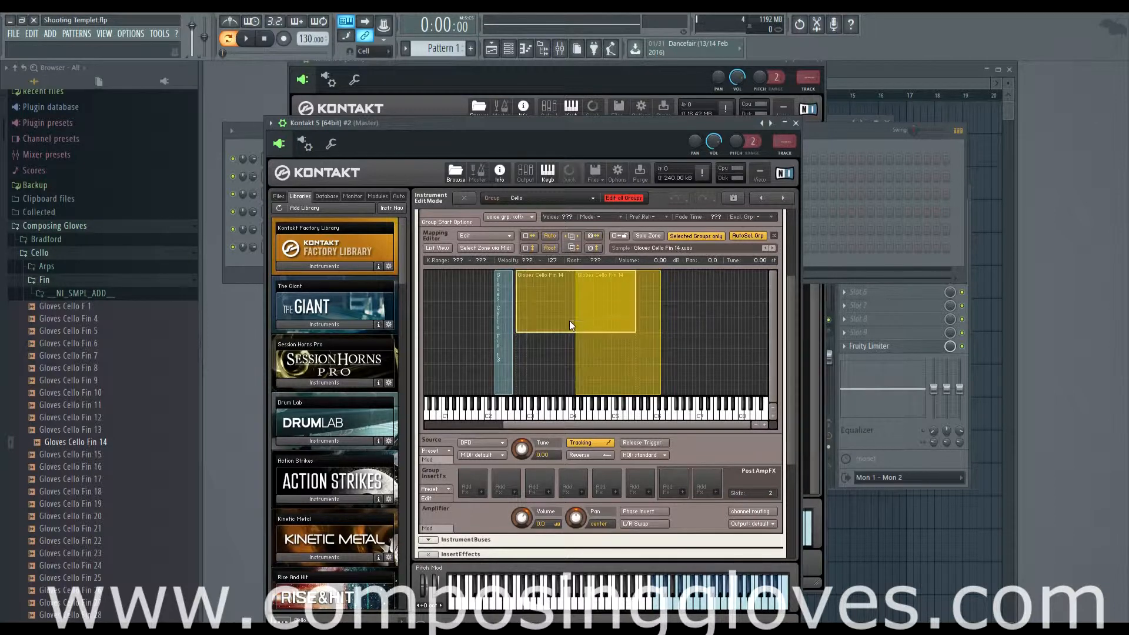
click(572, 248)
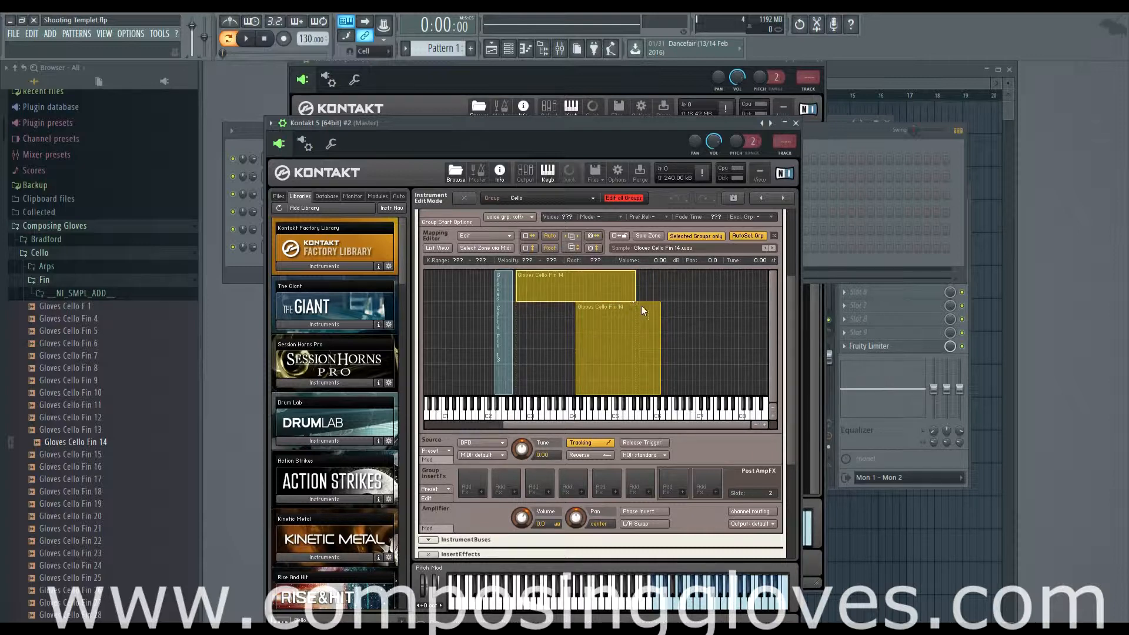
Auto-spread the key ranges of all three cello zones and shorten the Fin 14 zones to about two octaves wide
drag(474, 318, 698, 368)
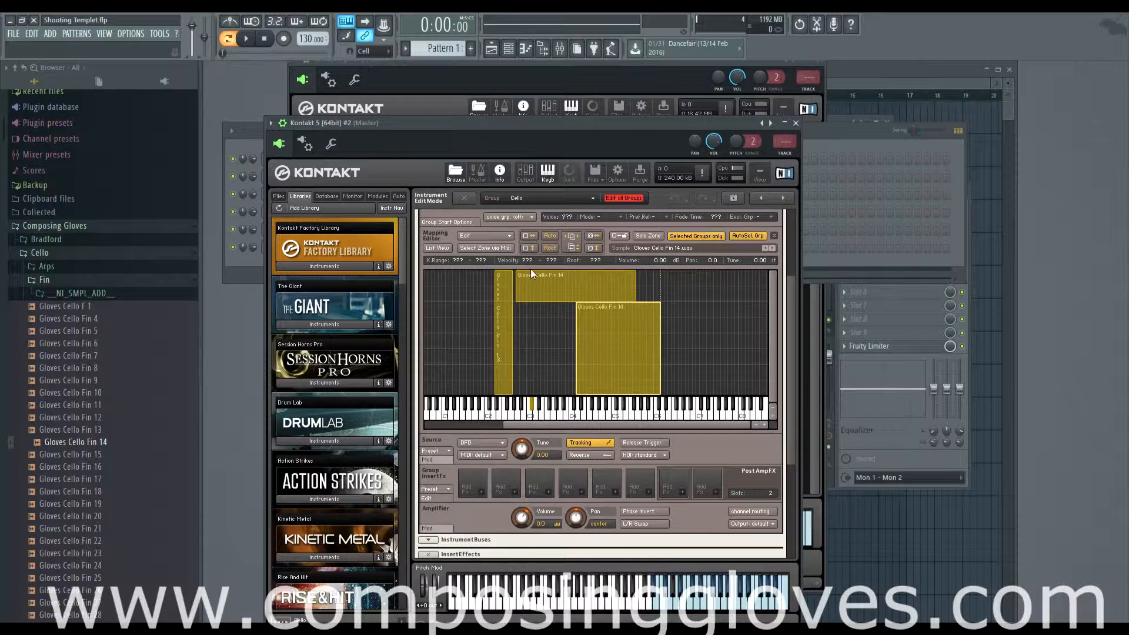
click(530, 235)
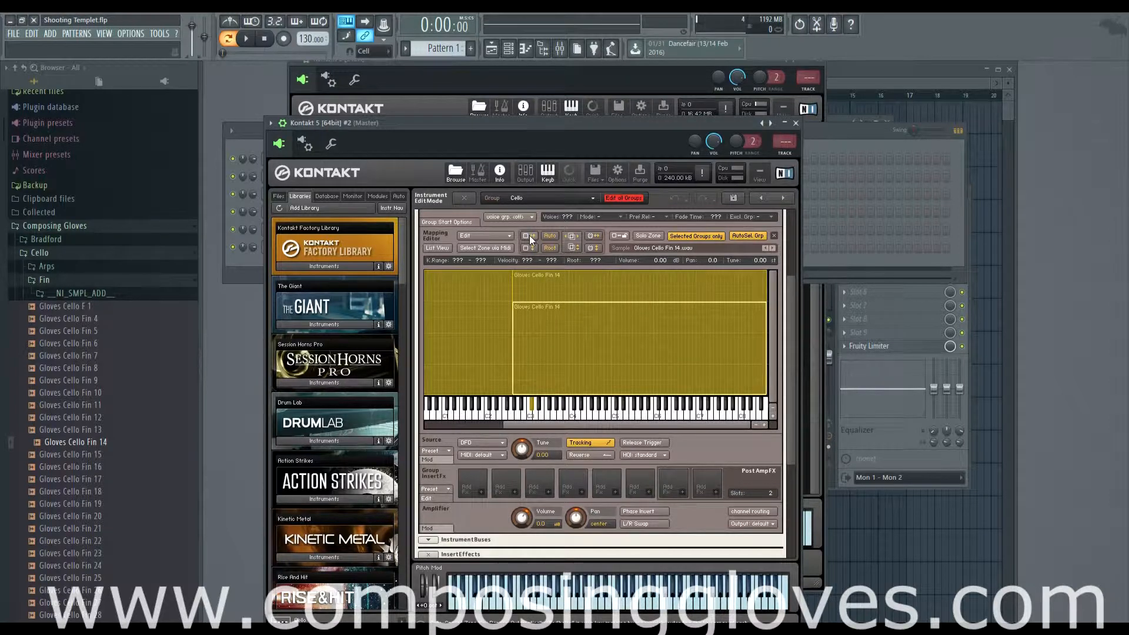
drag(763, 316, 596, 316)
scroll(548, 402, down, 1)
scroll(548, 402, down, 2)
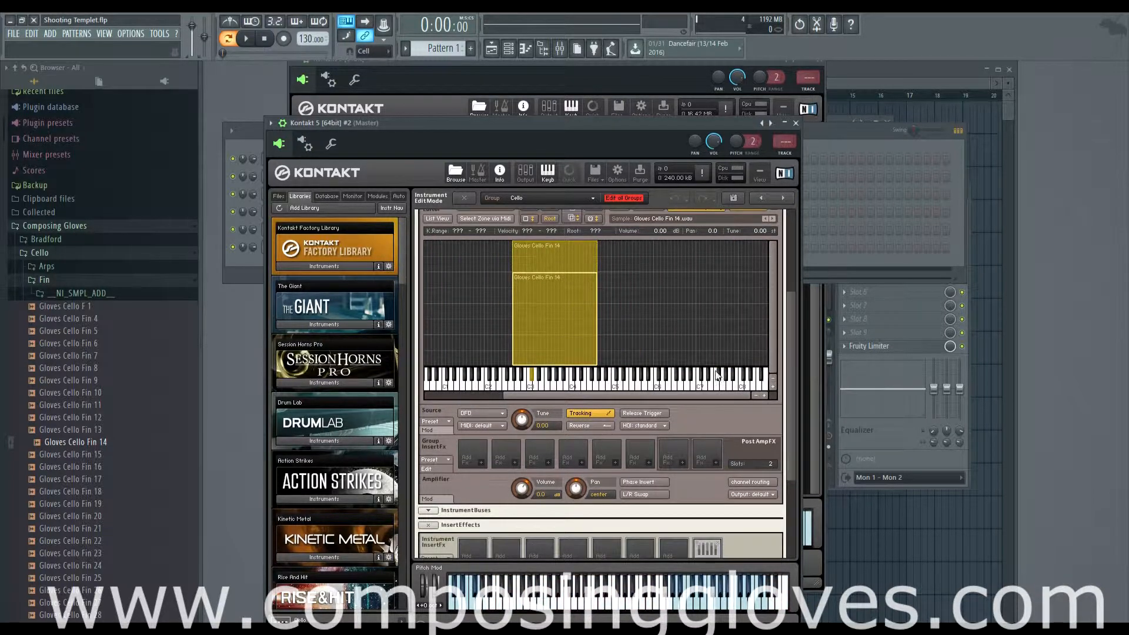
Reduce the lower Gloves Cello Fin 14 zone's upper velocity to 39 and auto-spread the velocity ranges of all three zones
scroll(716, 371, up, 3)
click(755, 430)
drag(426, 337, 574, 362)
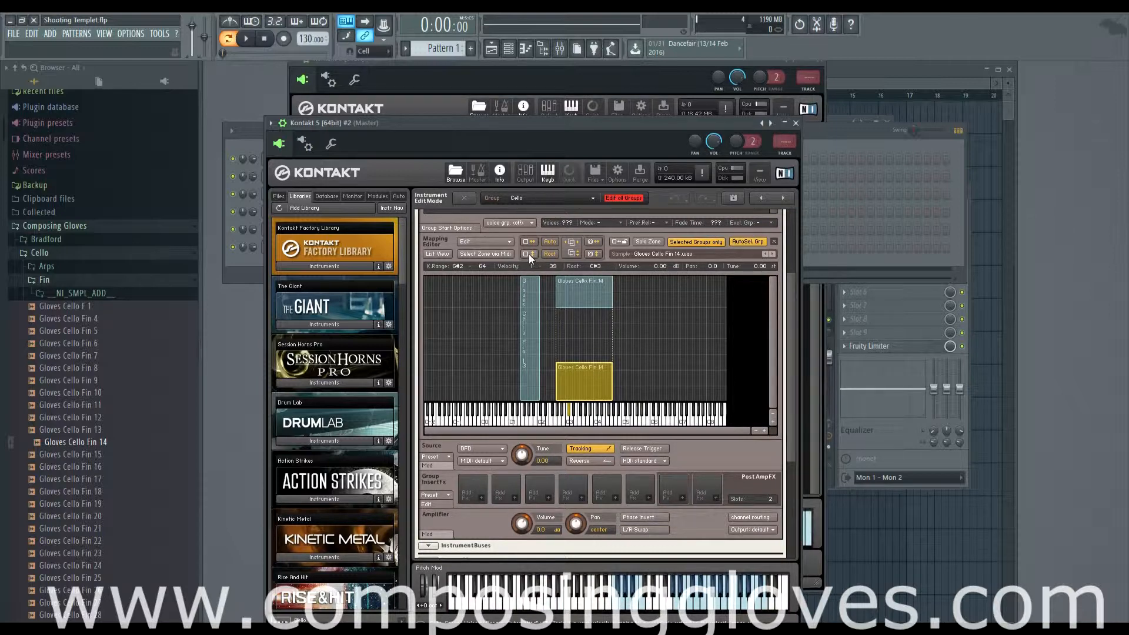
drag(495, 293, 712, 375)
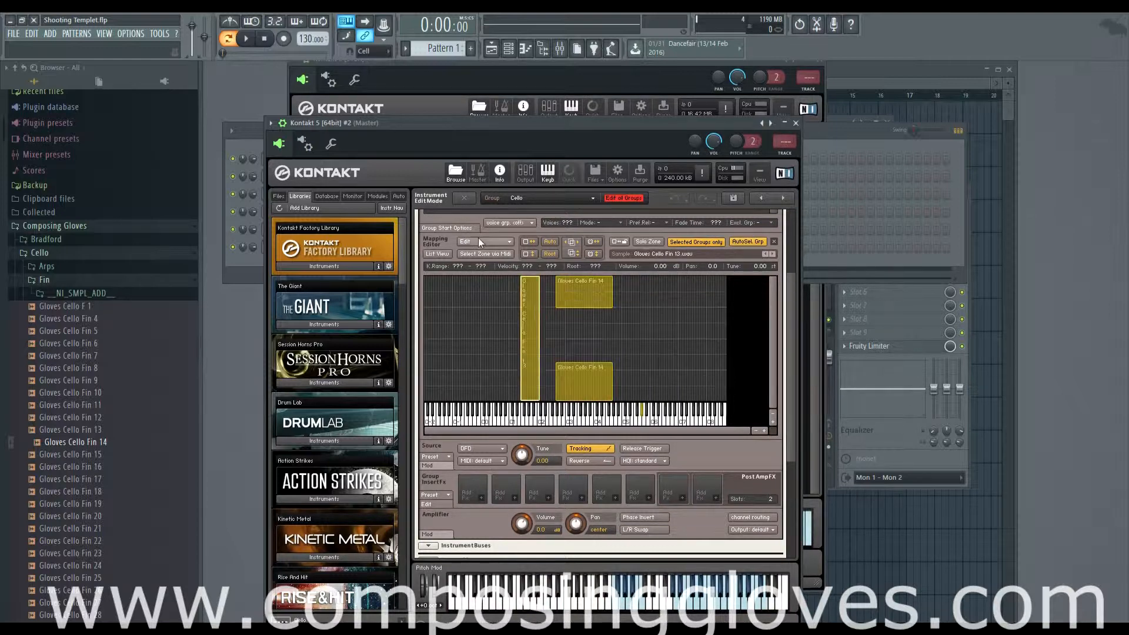
click(529, 257)
click(653, 318)
Auto-spread the key ranges of all three zones and raise their lower velocity limits, to 109 for the upper Fin 14 zone and 42 for the others
drag(481, 284, 668, 380)
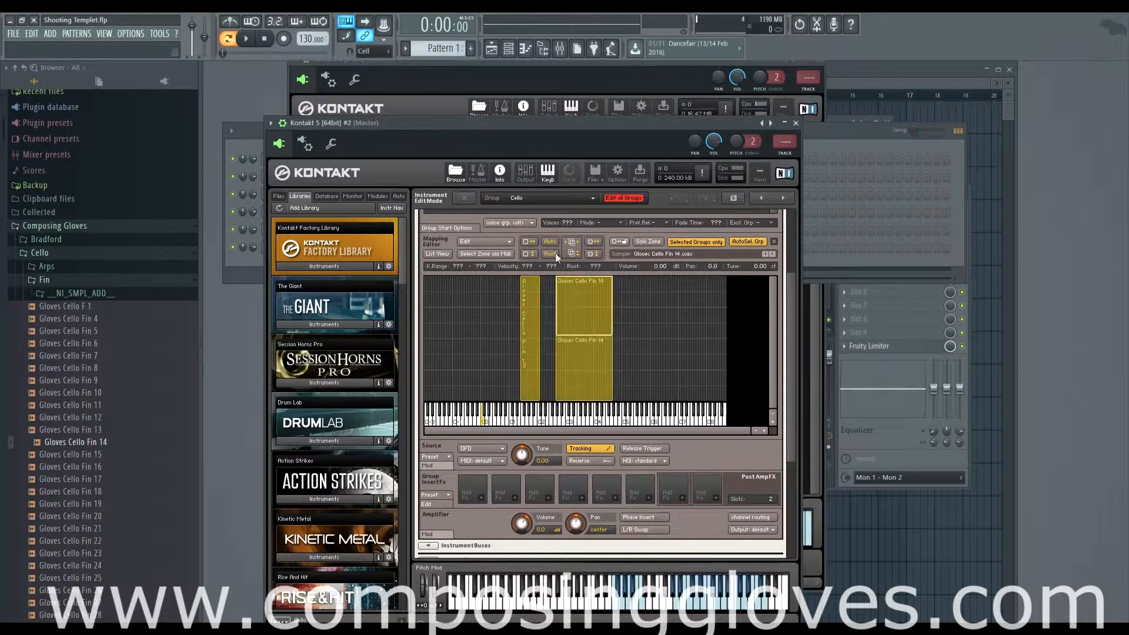
click(529, 241)
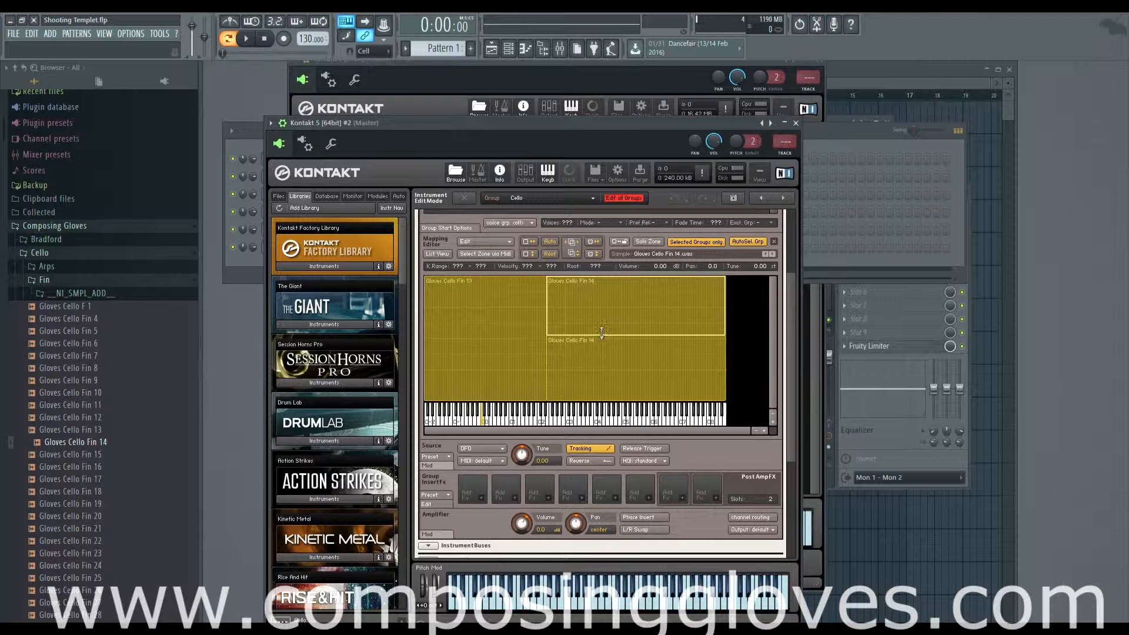
drag(602, 335, 601, 293)
click(553, 316)
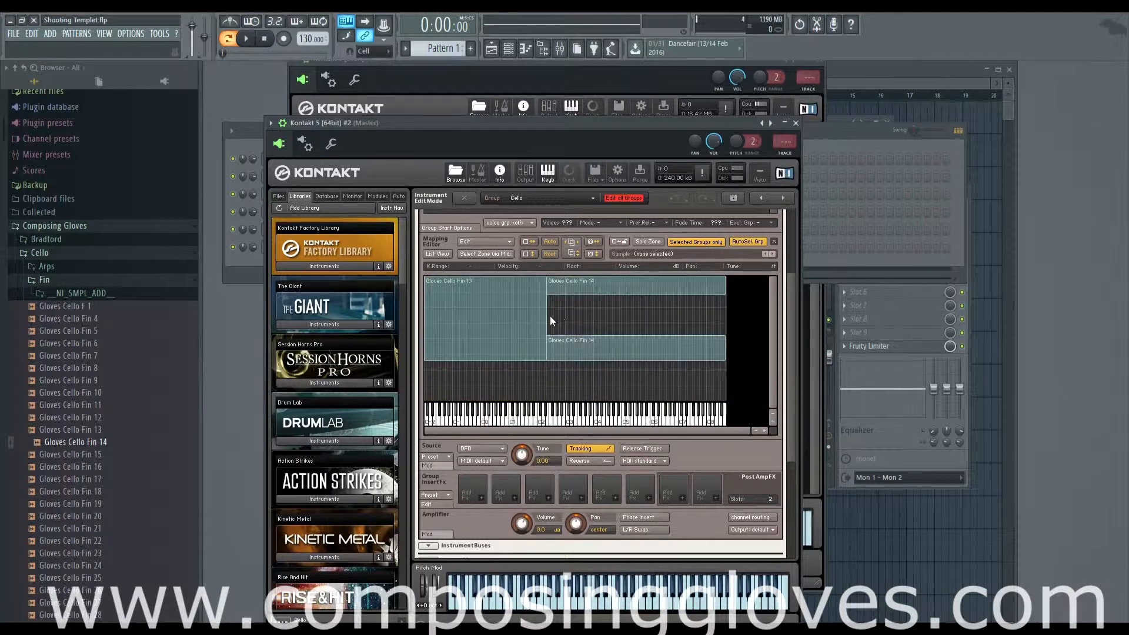
Set the Fin 13 zone's lower key to F#1 and shorten both Fin 14 zones, ending the lower one at E3
click(429, 319)
drag(424, 322, 525, 323)
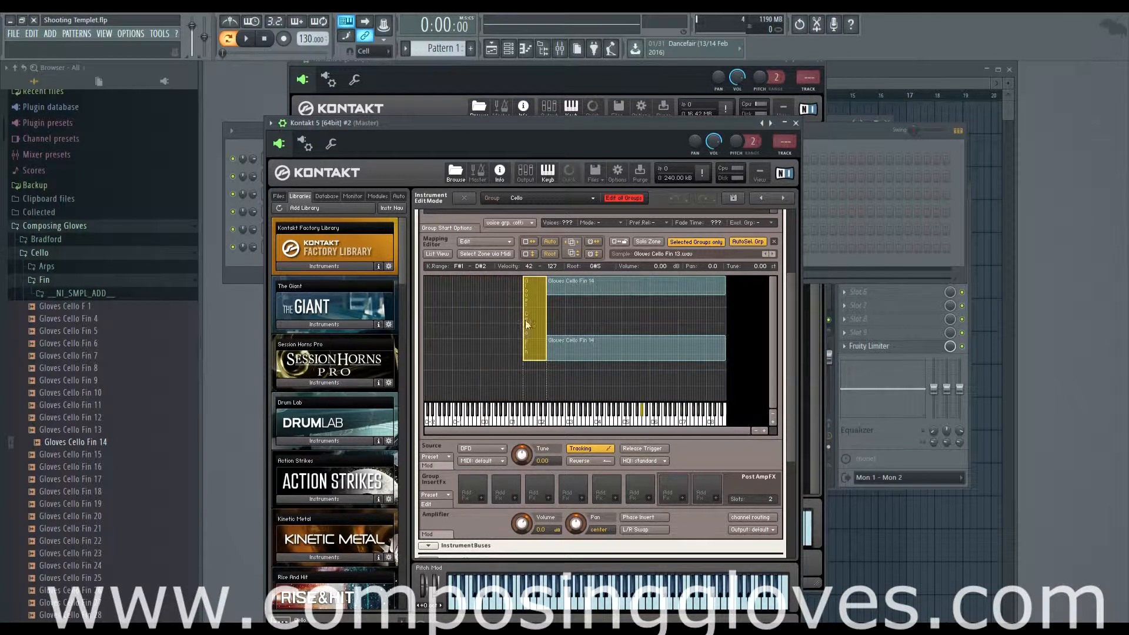
click(635, 350)
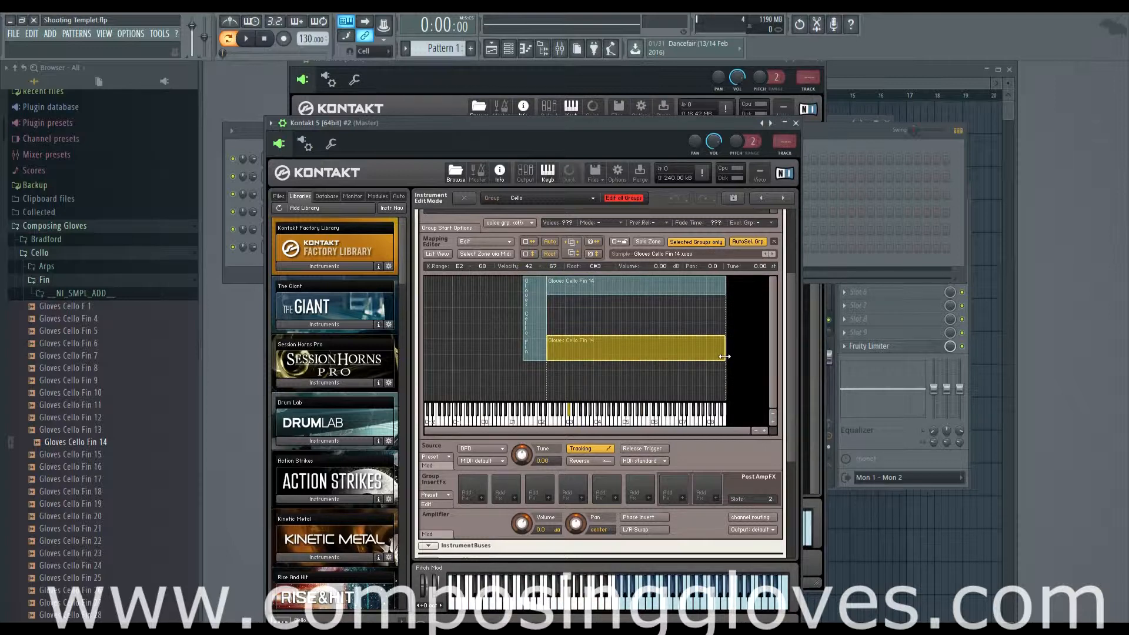
drag(724, 357, 574, 353)
click(682, 286)
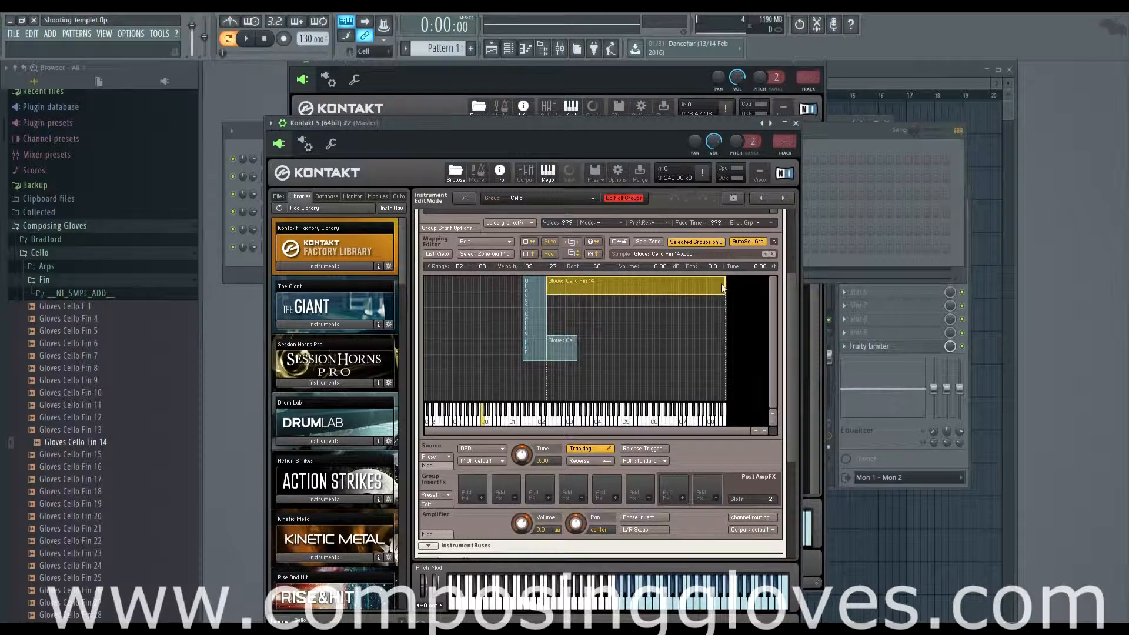
drag(725, 286, 570, 292)
click(598, 290)
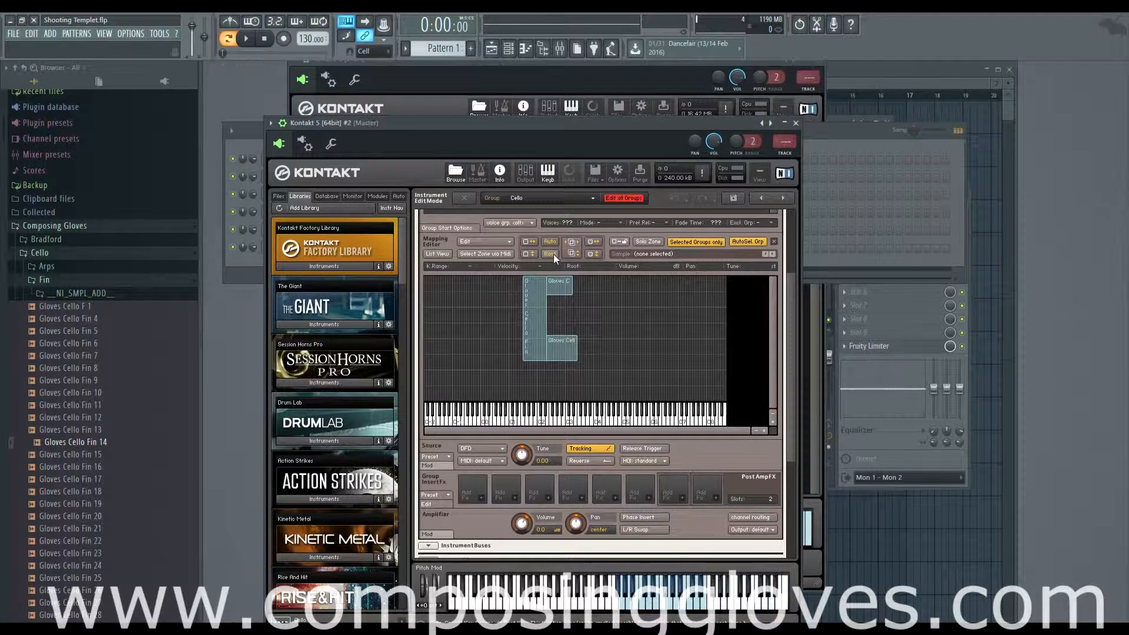
Extend the lower Fin 14 zone to E2–A5, move it with its root key up an octave and back, and leave it at velocity 44–69
click(551, 344)
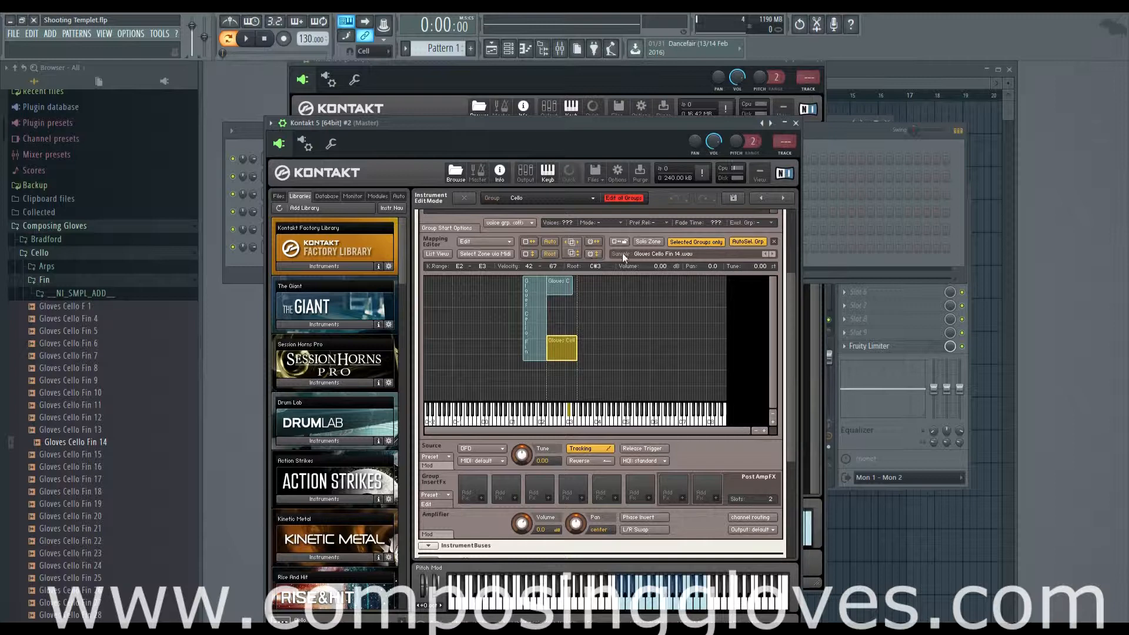
drag(595, 268, 606, 411)
drag(560, 349, 587, 347)
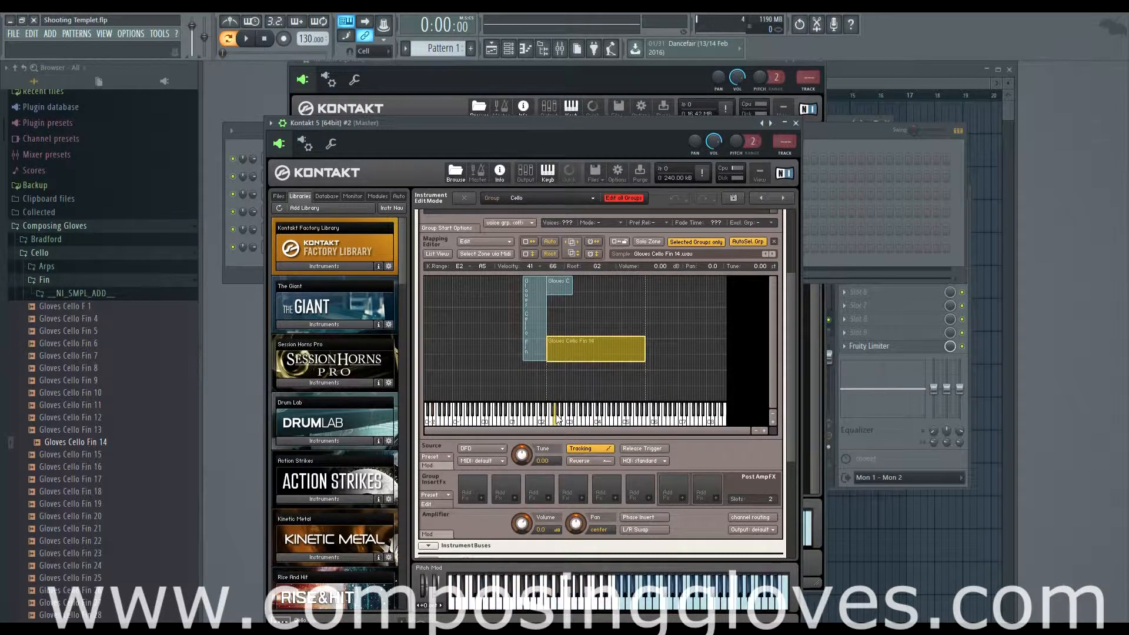
drag(582, 357, 608, 354)
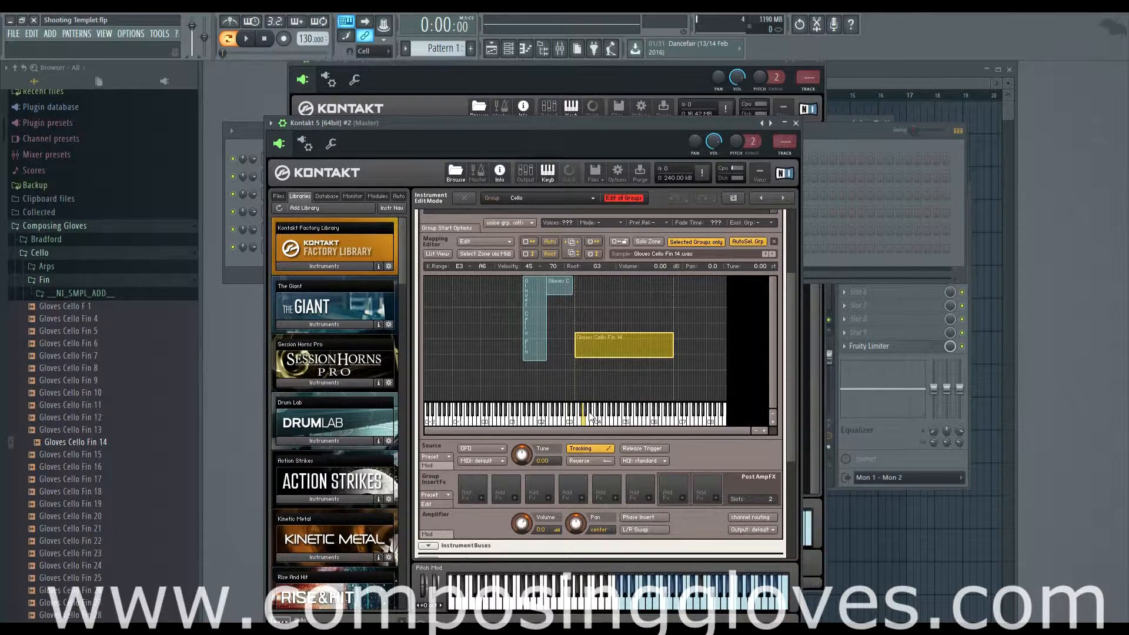
mouse_move(597, 348)
mouse_down()
mouse_move(585, 349)
mouse_move(657, 347)
mouse_move(592, 346)
mouse_up()
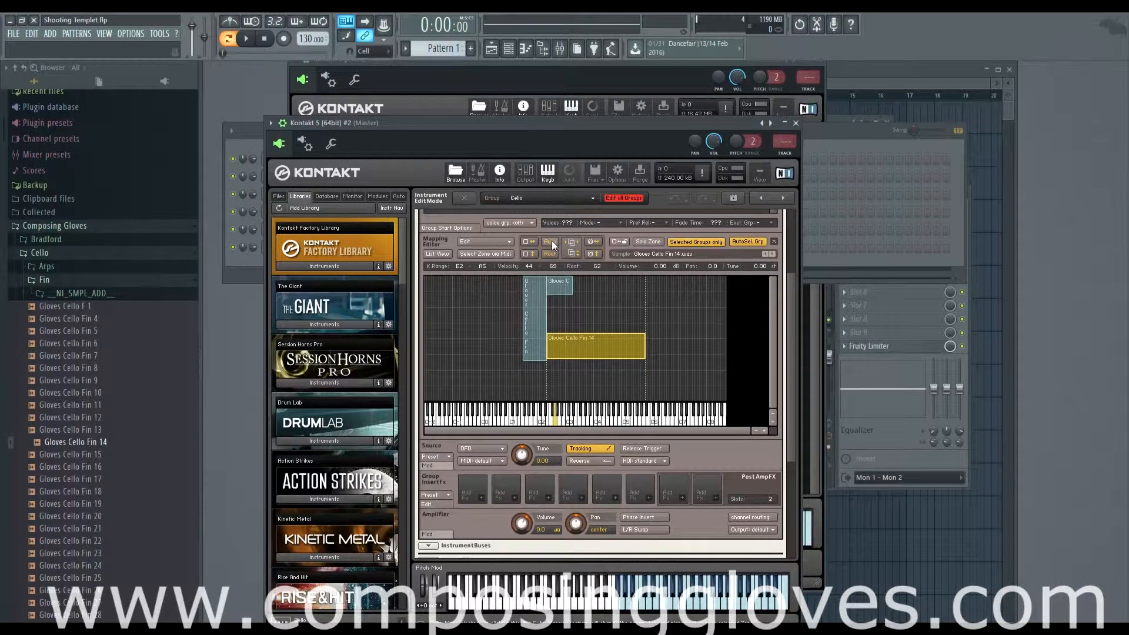
click(659, 316)
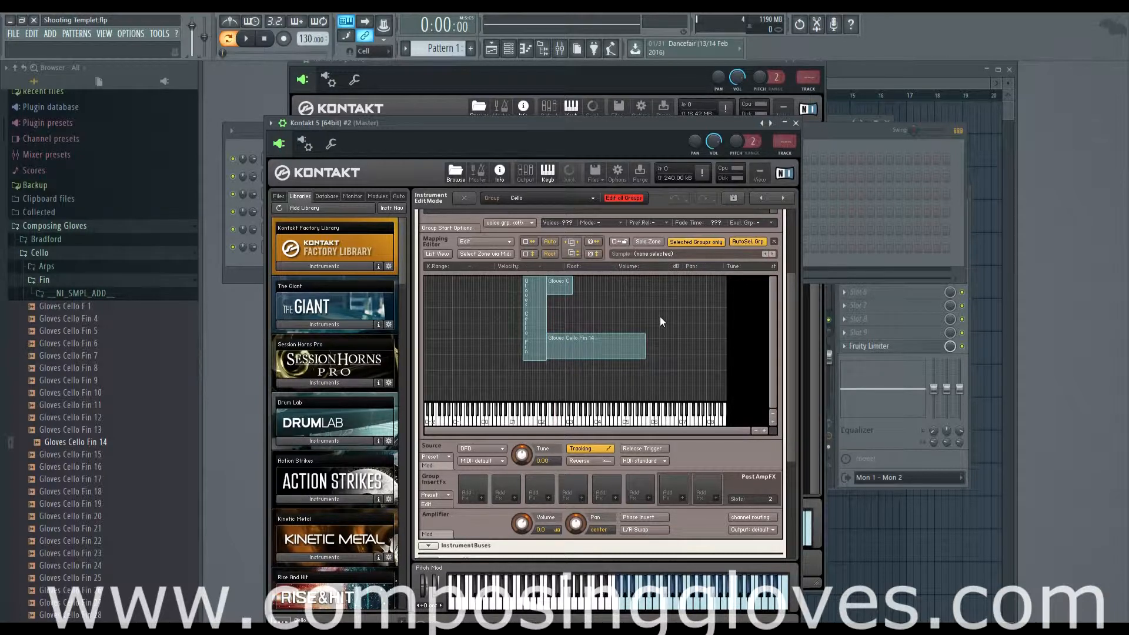
Automatically detect the root keys of the lower Fin 14 and Fin 13 zones and select each zone to check its root
click(618, 338)
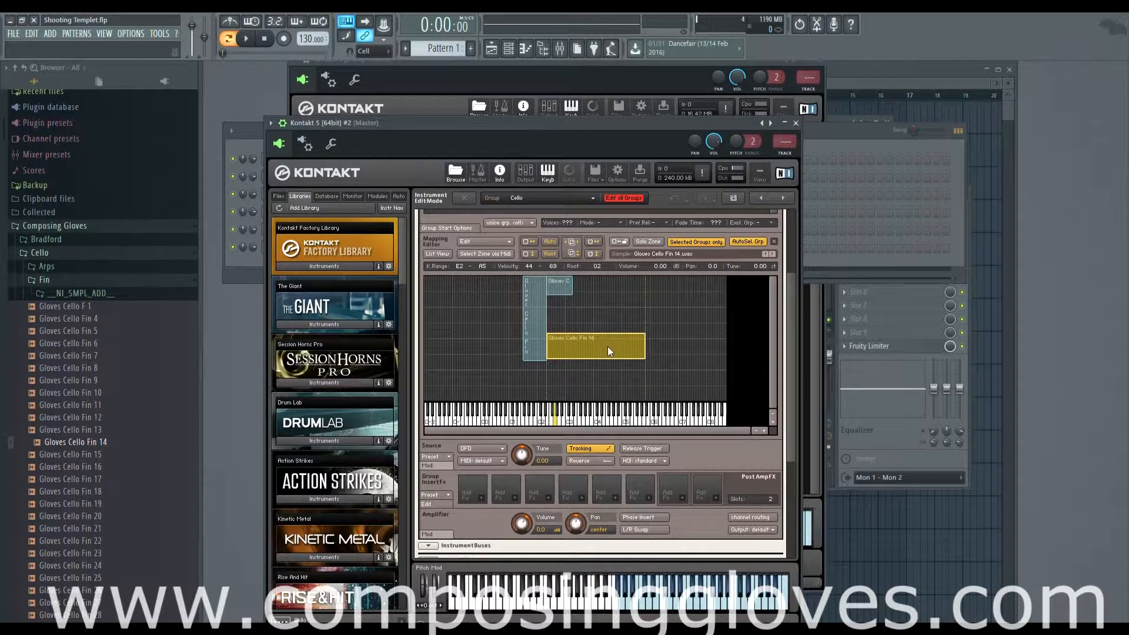
click(554, 241)
click(539, 346)
click(553, 243)
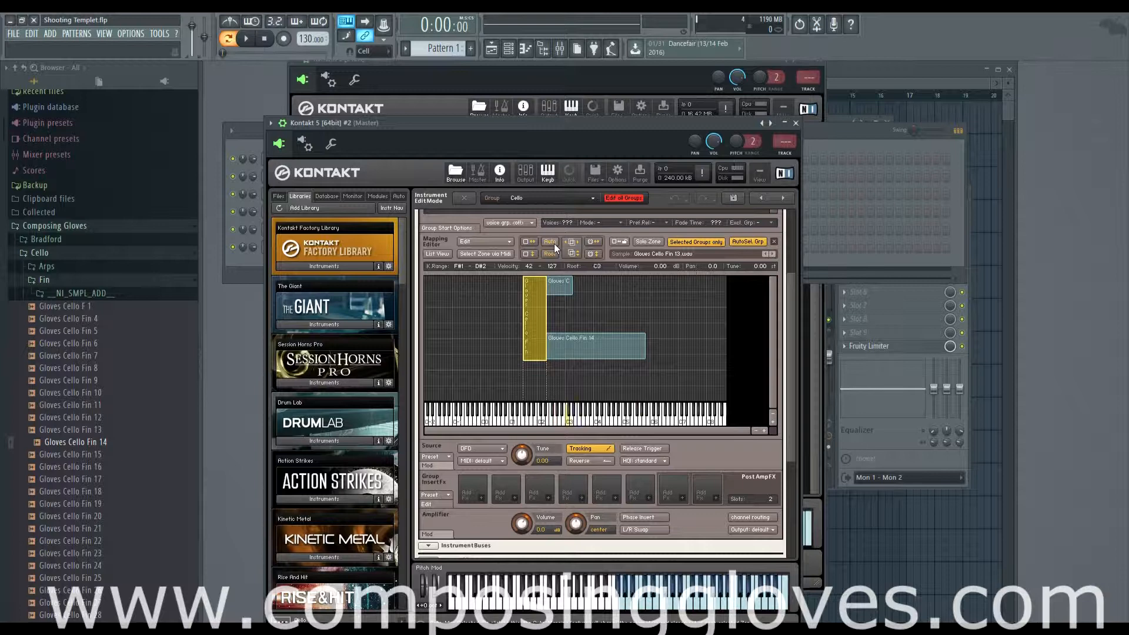
click(578, 345)
click(560, 288)
click(537, 301)
click(596, 356)
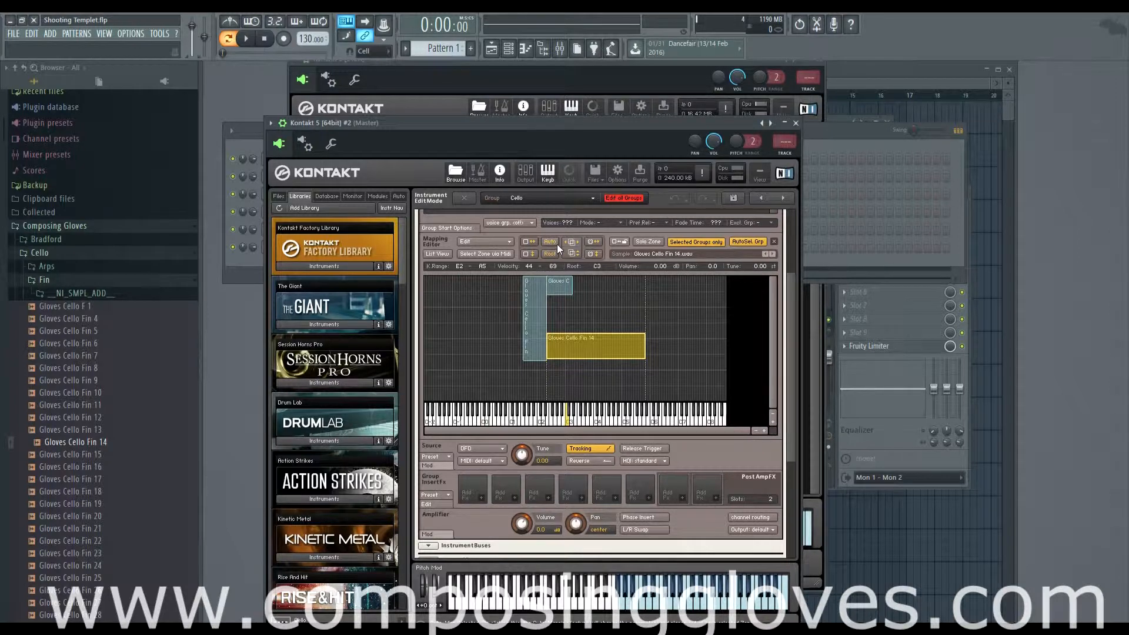
click(600, 323)
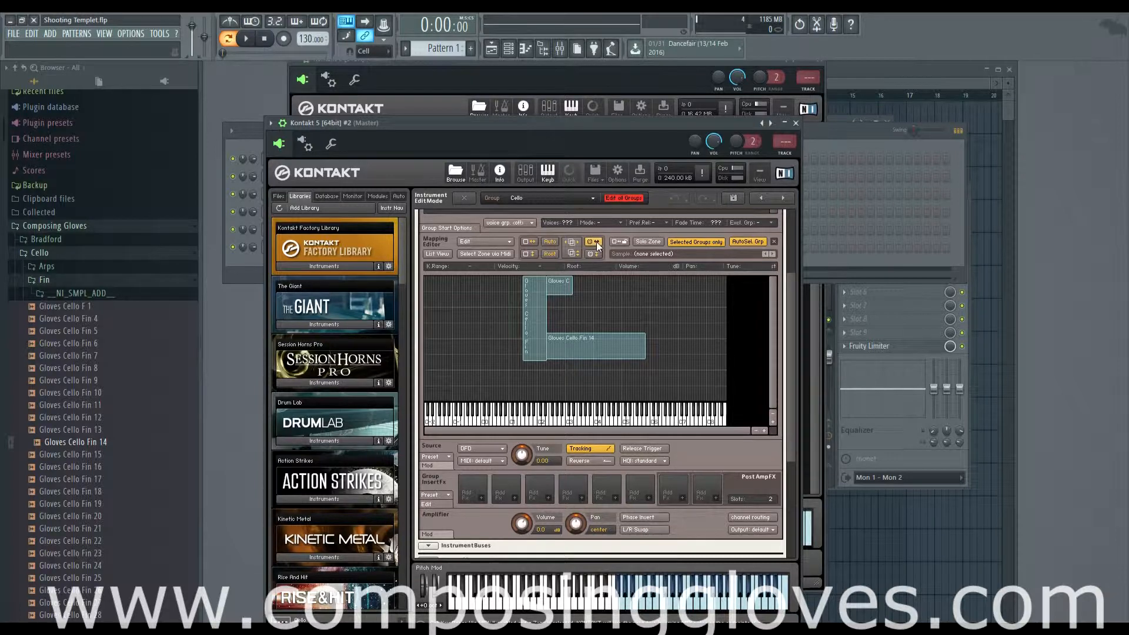
Set the lower Fin 14 zone's key range to C0–C3 and its velocity range to 104–127 by playing notes on the keyboard
drag(602, 123, 603, 88)
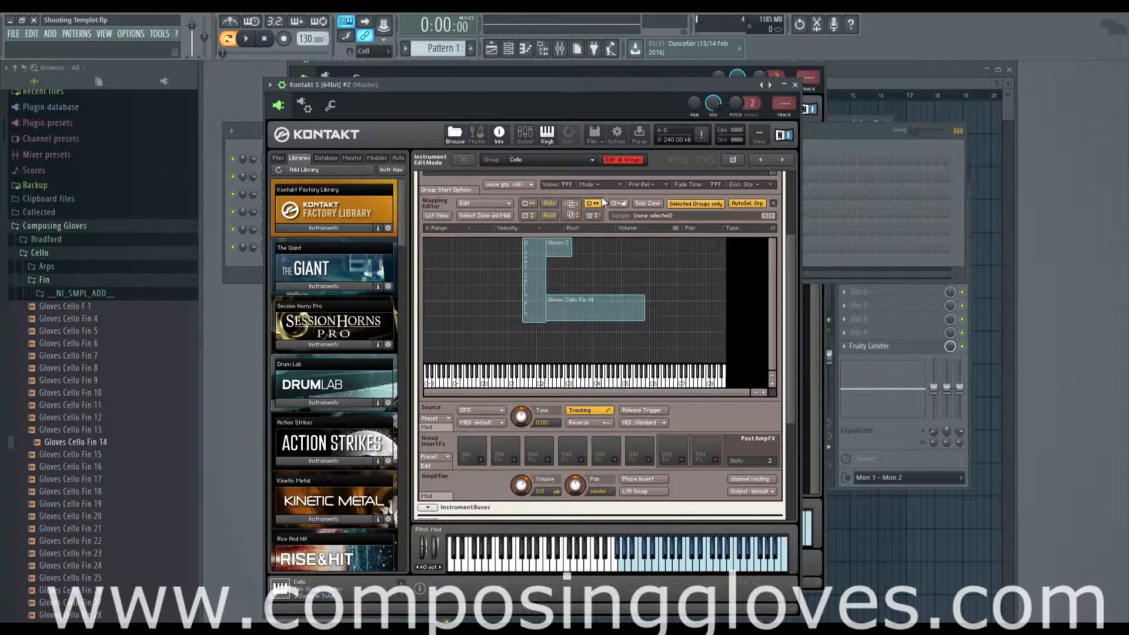
click(588, 315)
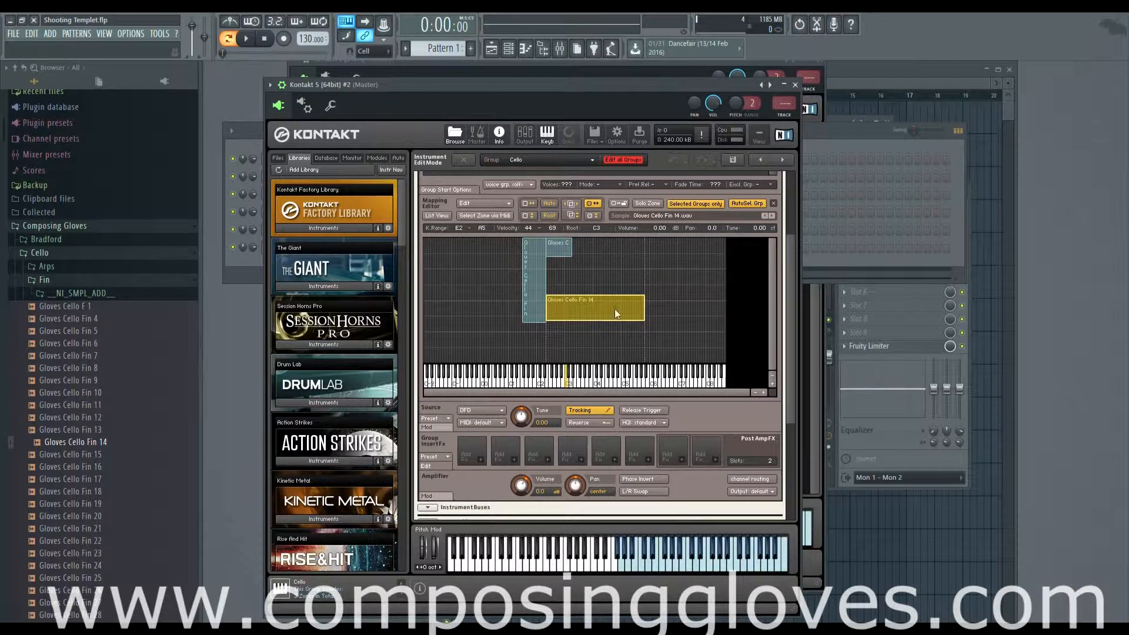
click(546, 565)
click(689, 567)
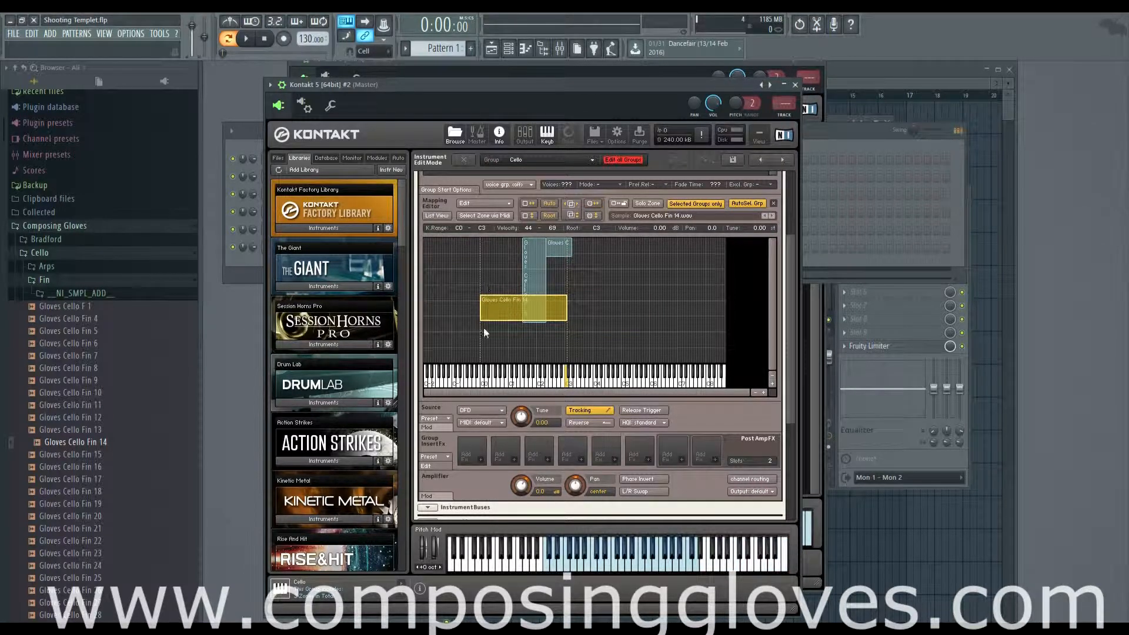
click(593, 215)
click(755, 561)
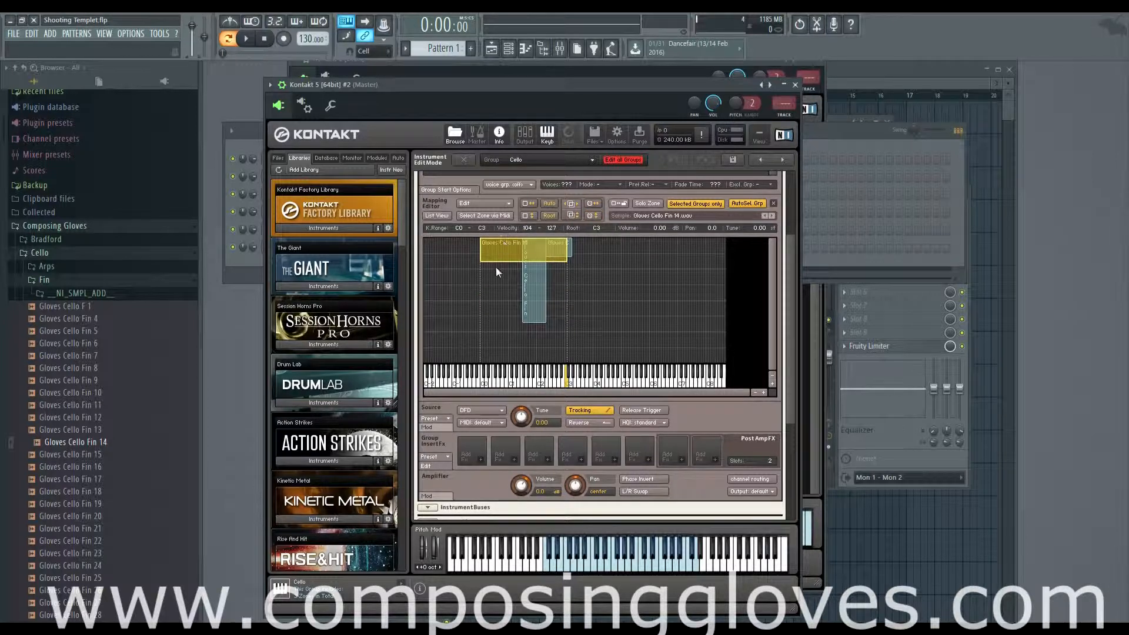
Move this Fin 14 zone to E2–E5, widen its velocity range to 26–127 with played notes, and shift it down to velocity 7–100
drag(506, 245, 572, 266)
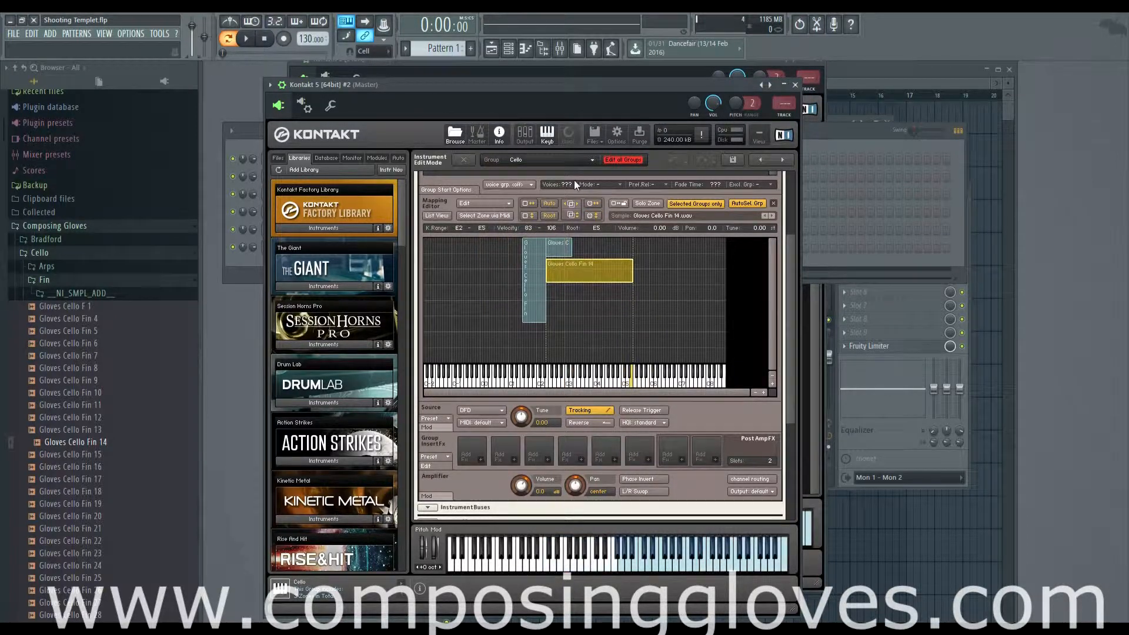
click(594, 215)
click(621, 570)
click(624, 543)
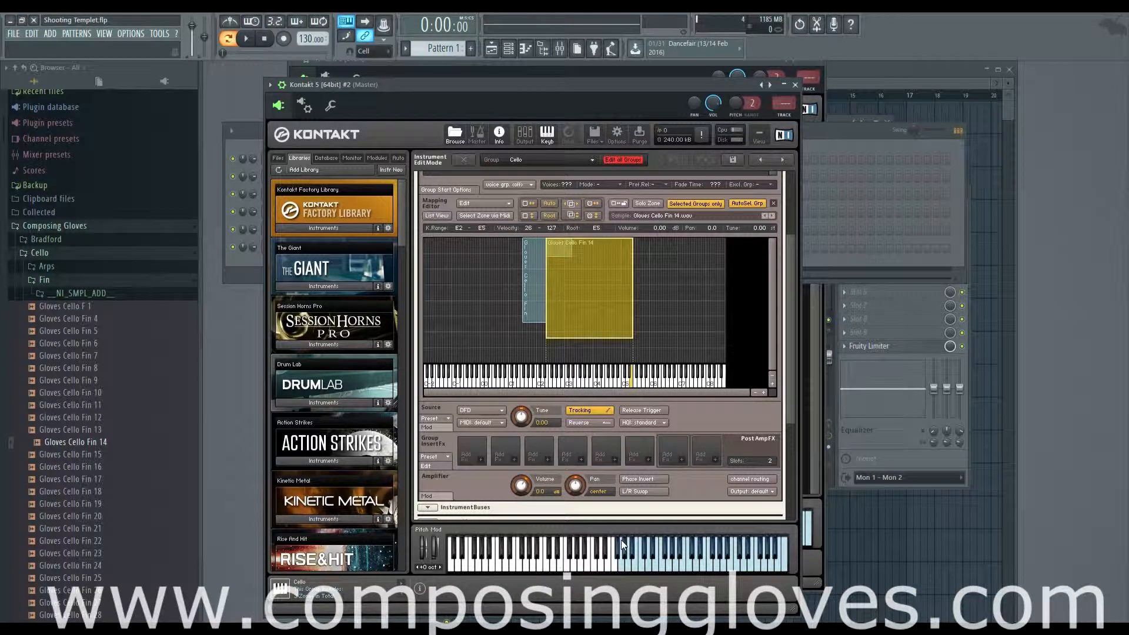
drag(578, 272, 581, 291)
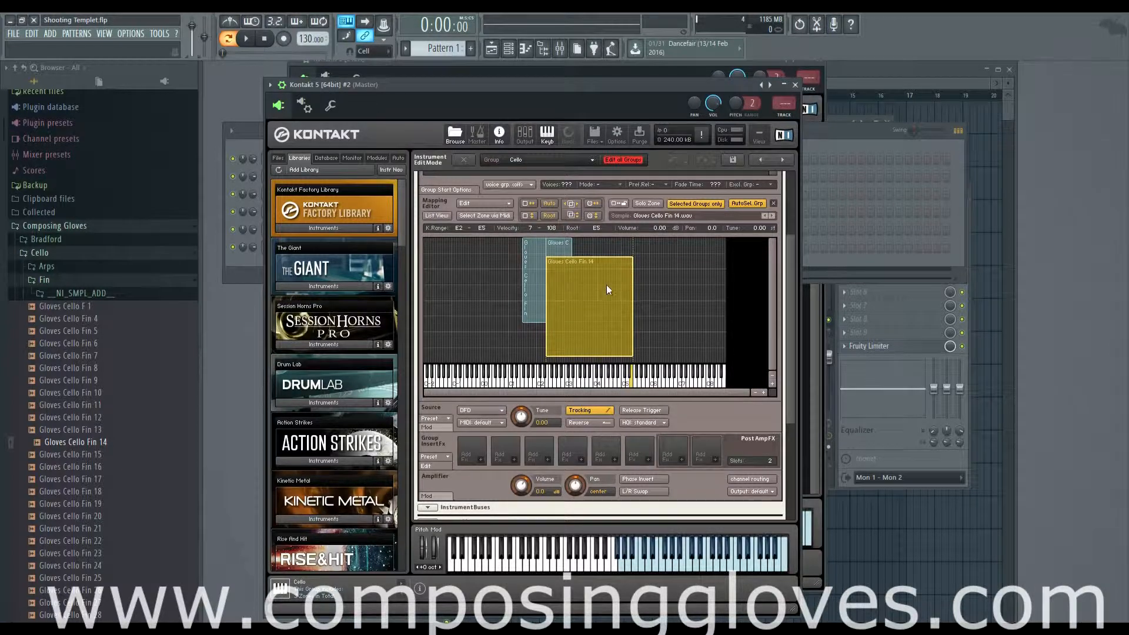
click(682, 271)
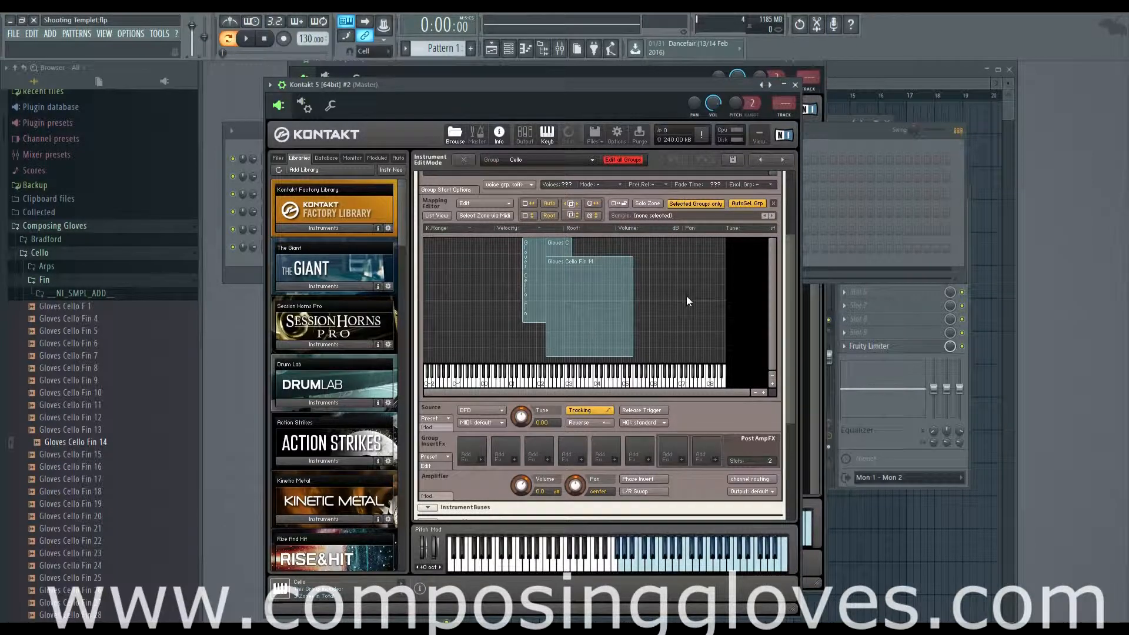
Open the large Fin 14 zone's sample in the Wave Editor and show the Mapping Editor above it again
click(595, 307)
double_click(594, 307)
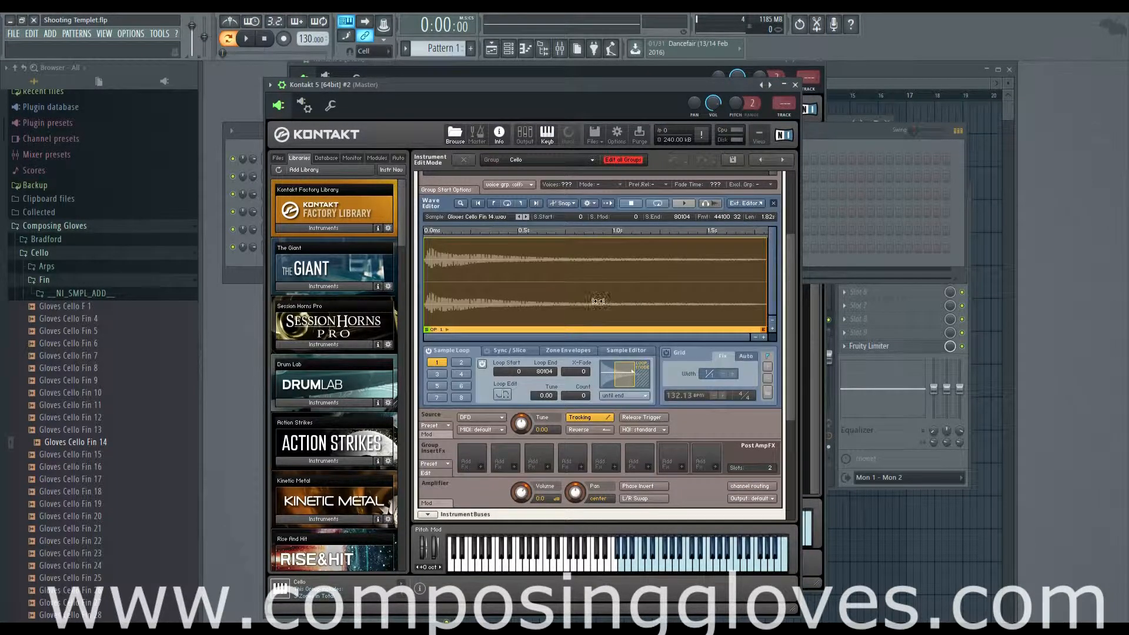
scroll(564, 229, up, 3)
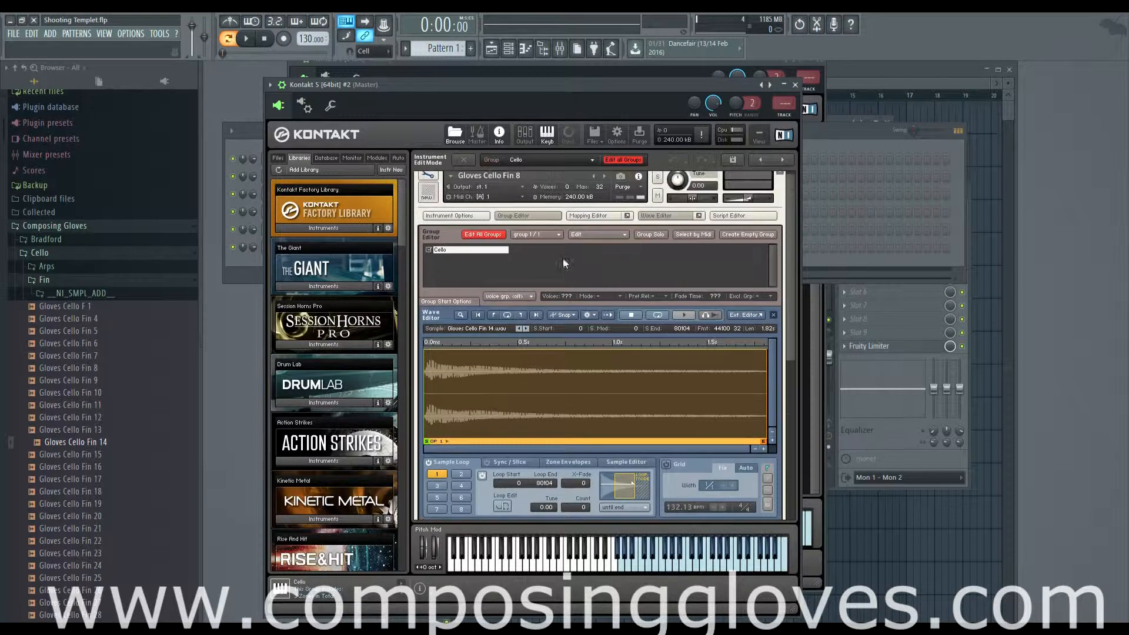
click(588, 216)
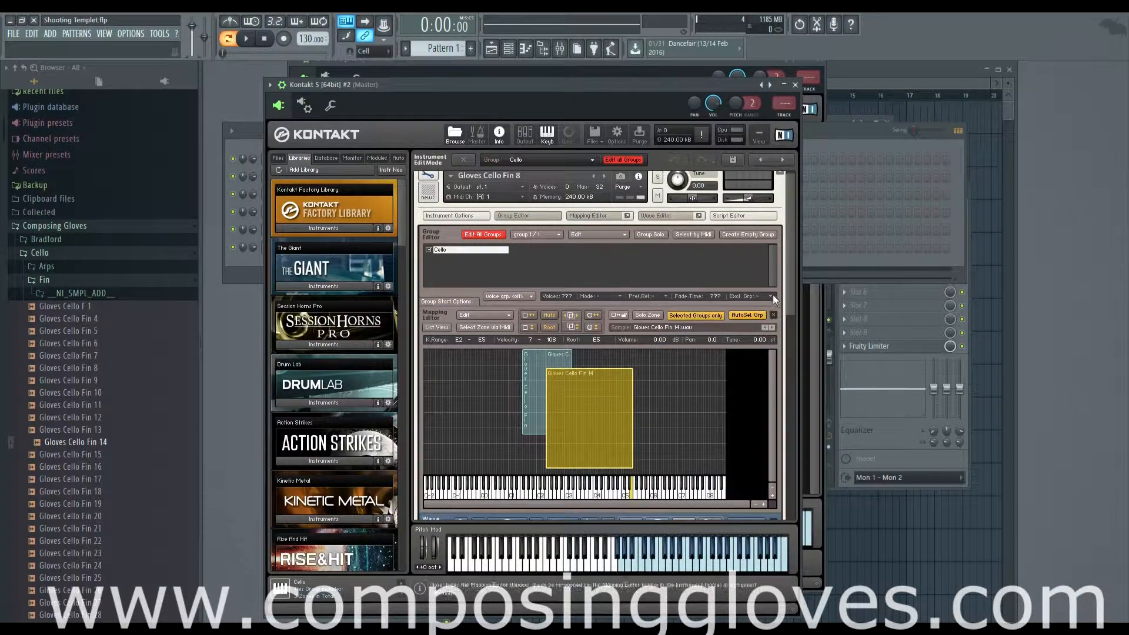
drag(789, 292, 790, 319)
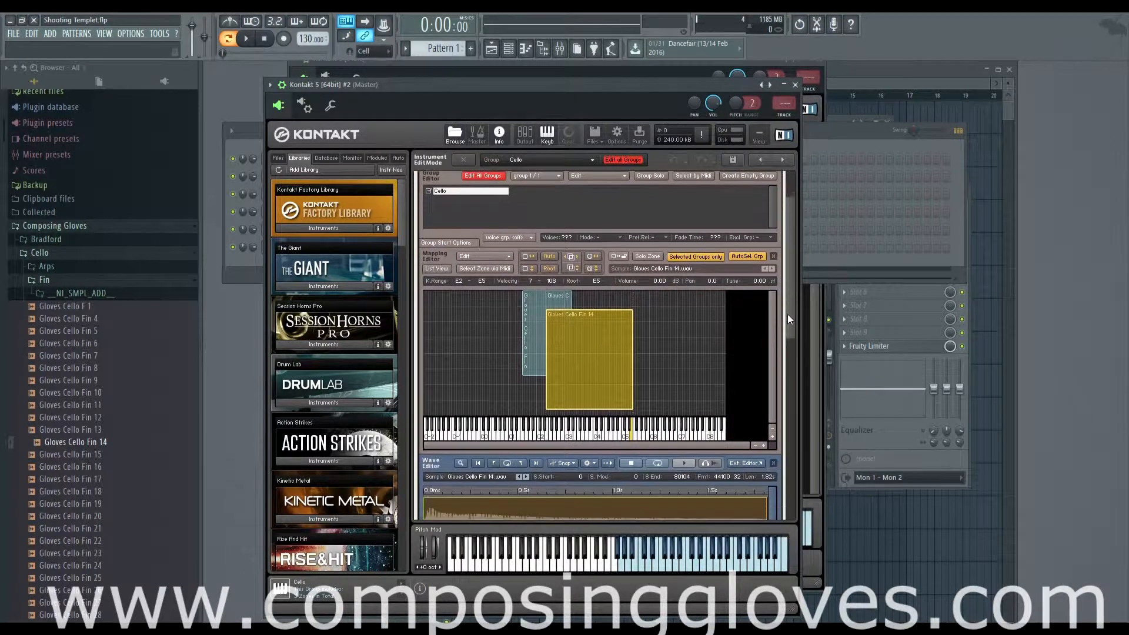
Turn on locking to adjacent zones and select each zone in turn to compare its sample in the Wave Editor
click(618, 259)
click(710, 336)
click(539, 308)
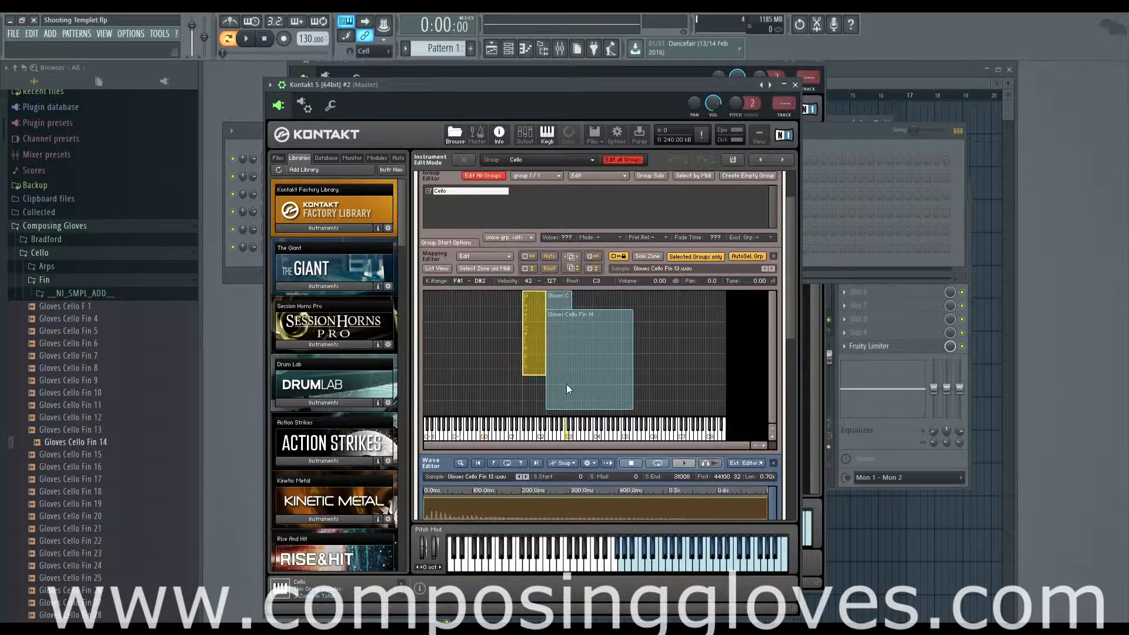
click(582, 363)
click(569, 304)
click(601, 376)
click(539, 345)
scroll(725, 371, down, 1)
scroll(724, 371, down, 1)
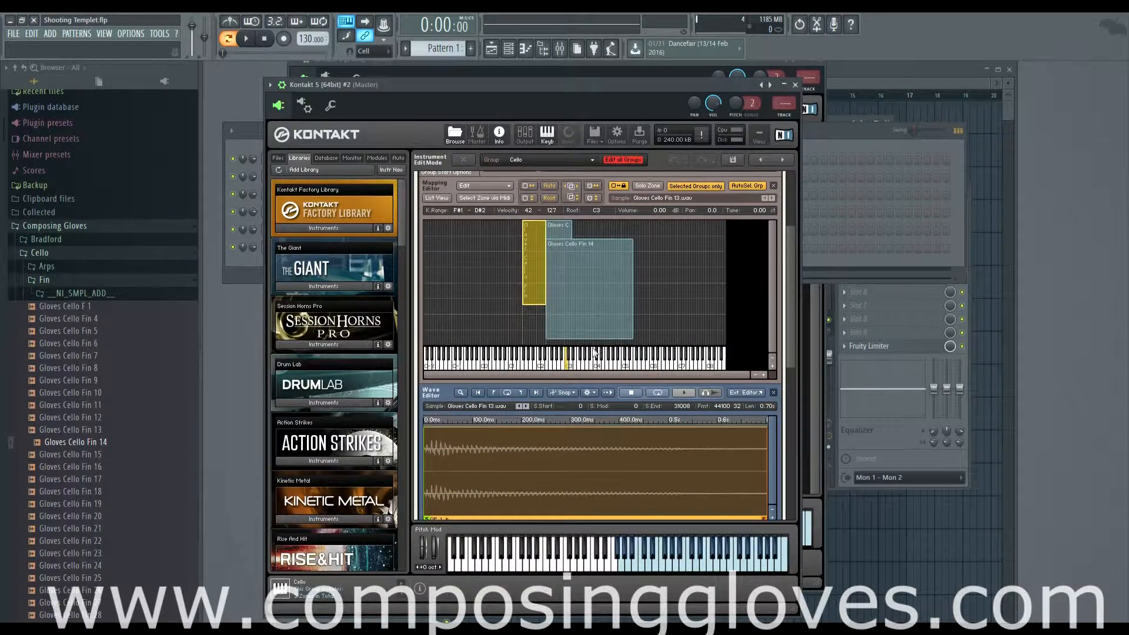
Select the Fin 13 zone and both Fin 14 zones in turn to compare their key ranges, velocity ranges and root keys
click(560, 249)
click(555, 231)
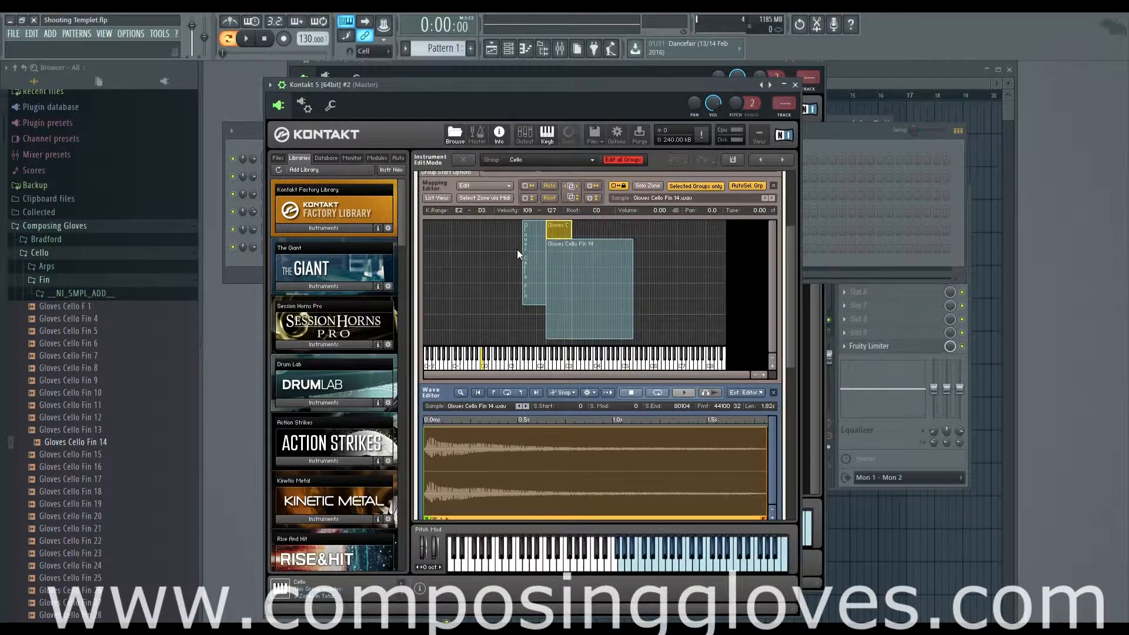
click(517, 249)
click(555, 269)
click(563, 228)
scroll(708, 450, up, 3)
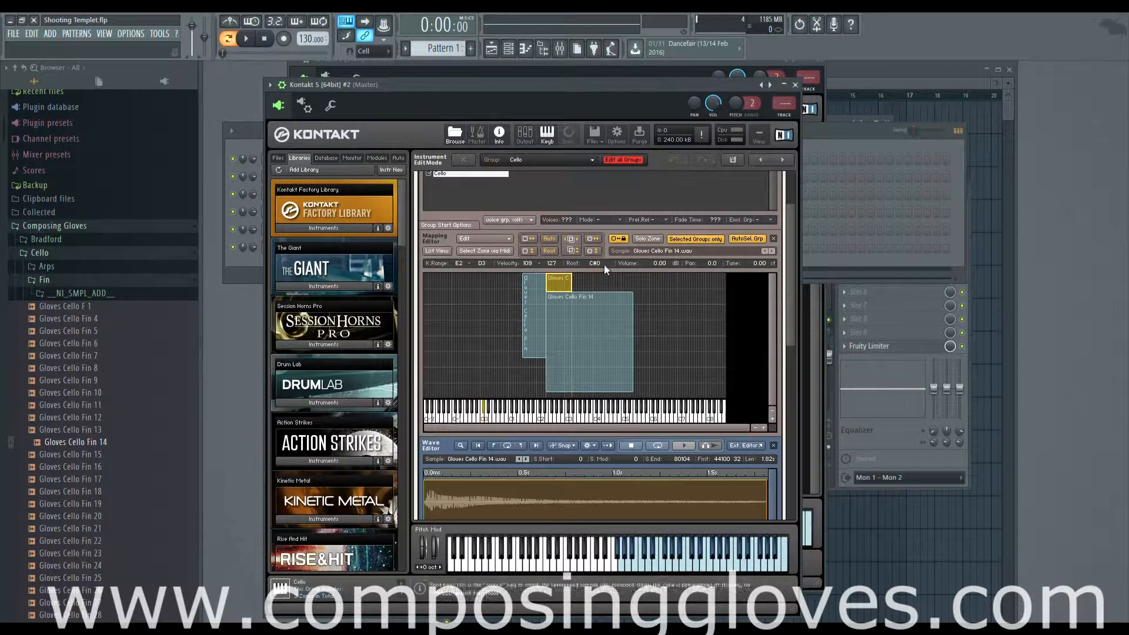
click(602, 321)
click(527, 305)
click(556, 283)
click(558, 301)
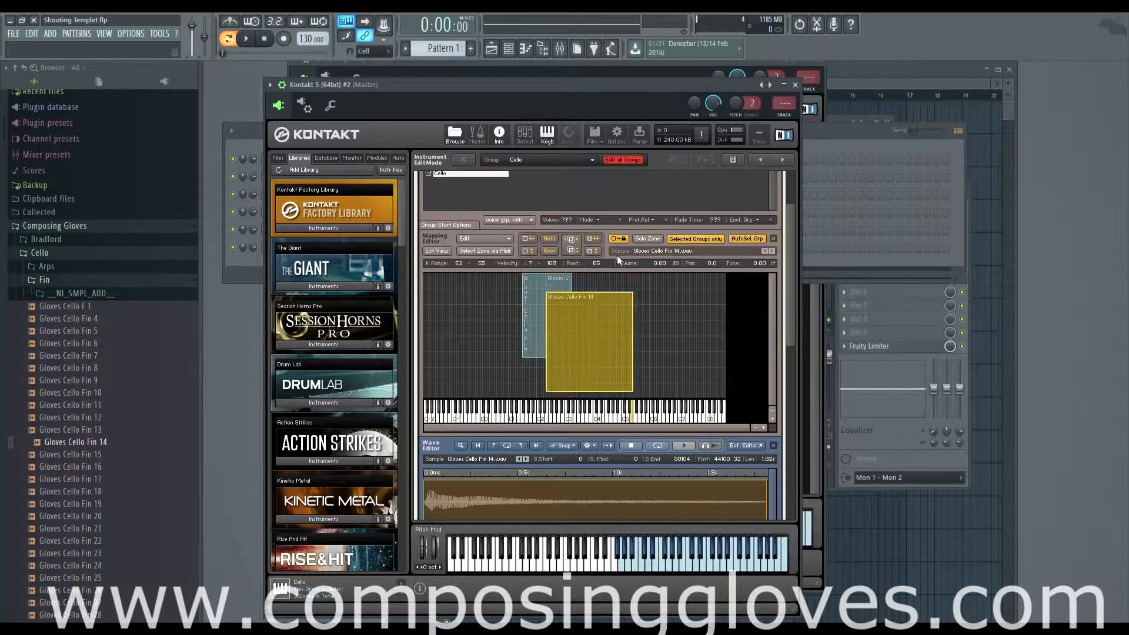
click(568, 276)
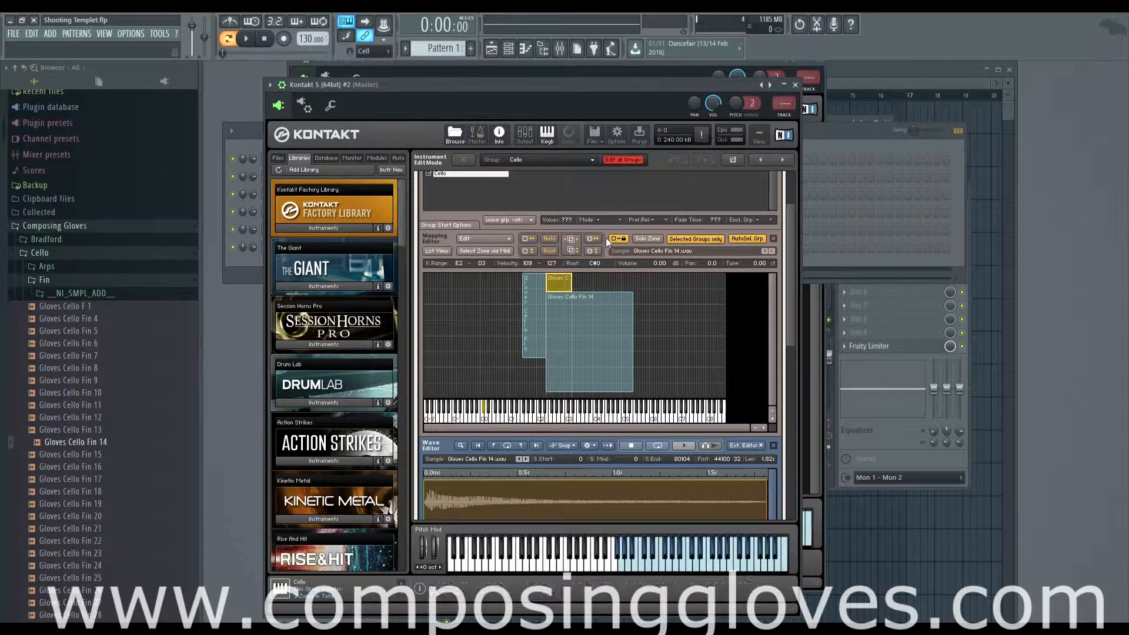
click(600, 338)
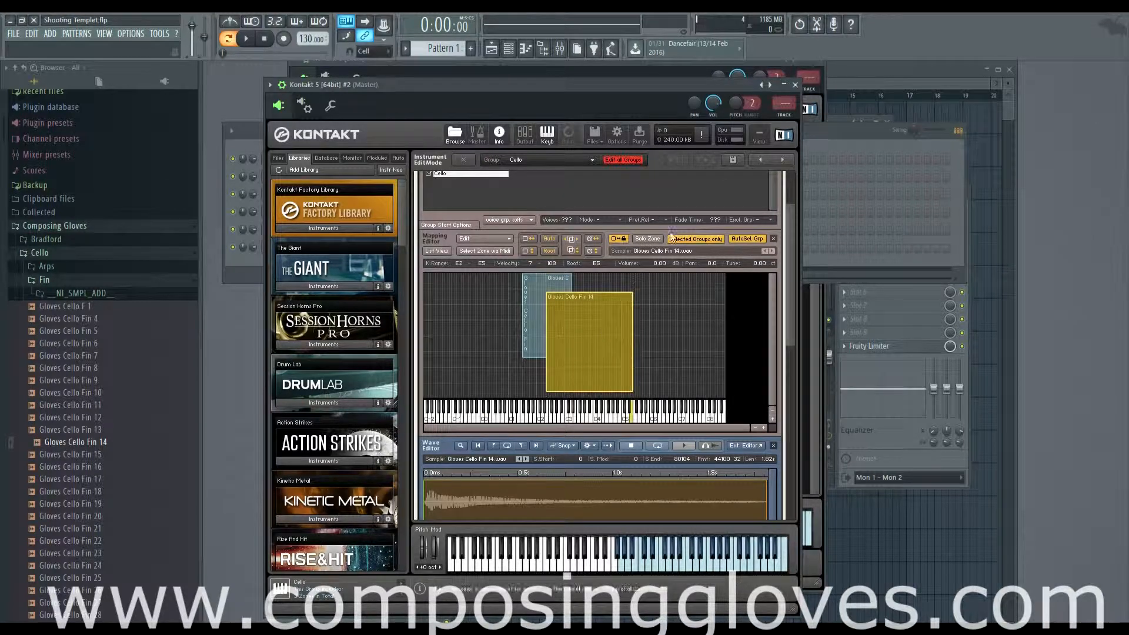
Solo the large Fin 14 zone, audition keys inside and outside its range, and clear the zone selection
click(656, 239)
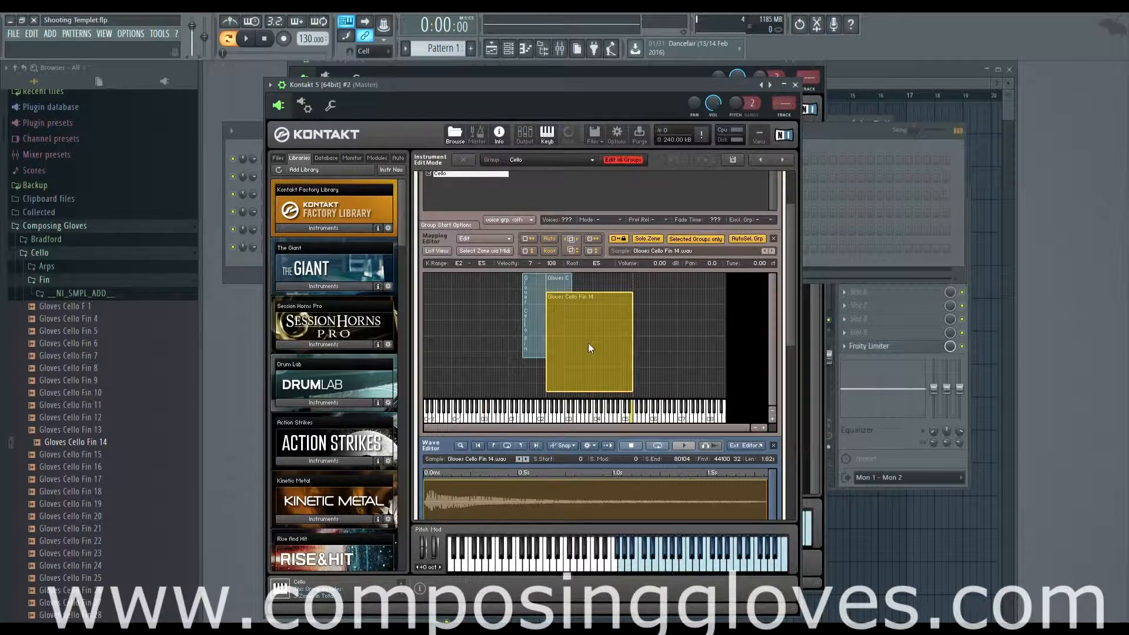
click(758, 562)
click(762, 552)
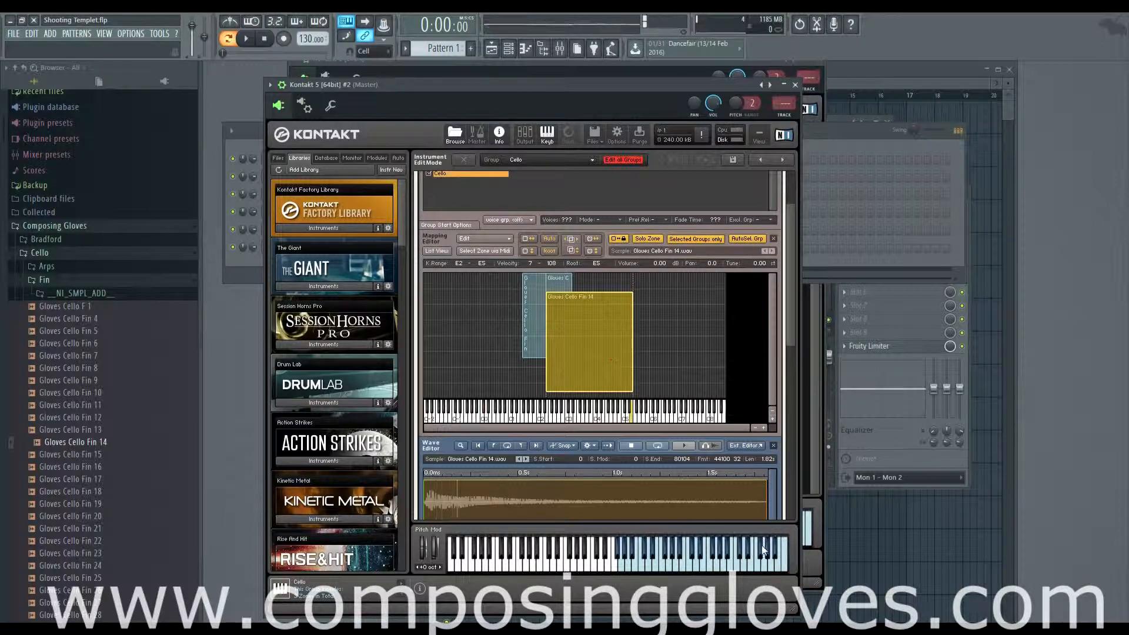
click(760, 549)
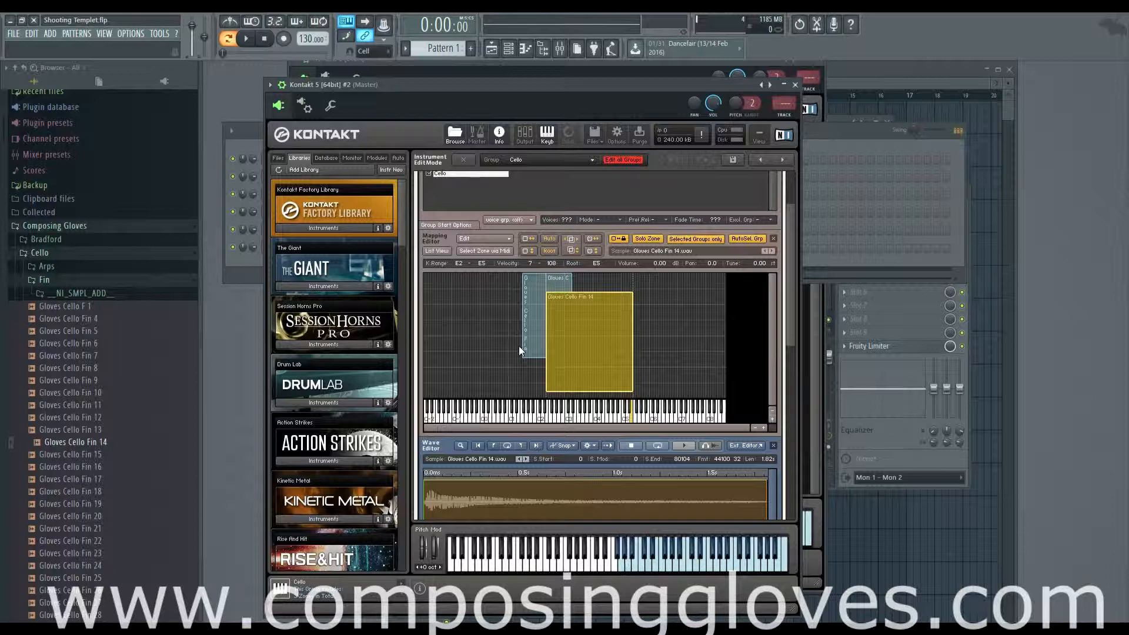
click(634, 553)
click(633, 553)
click(695, 285)
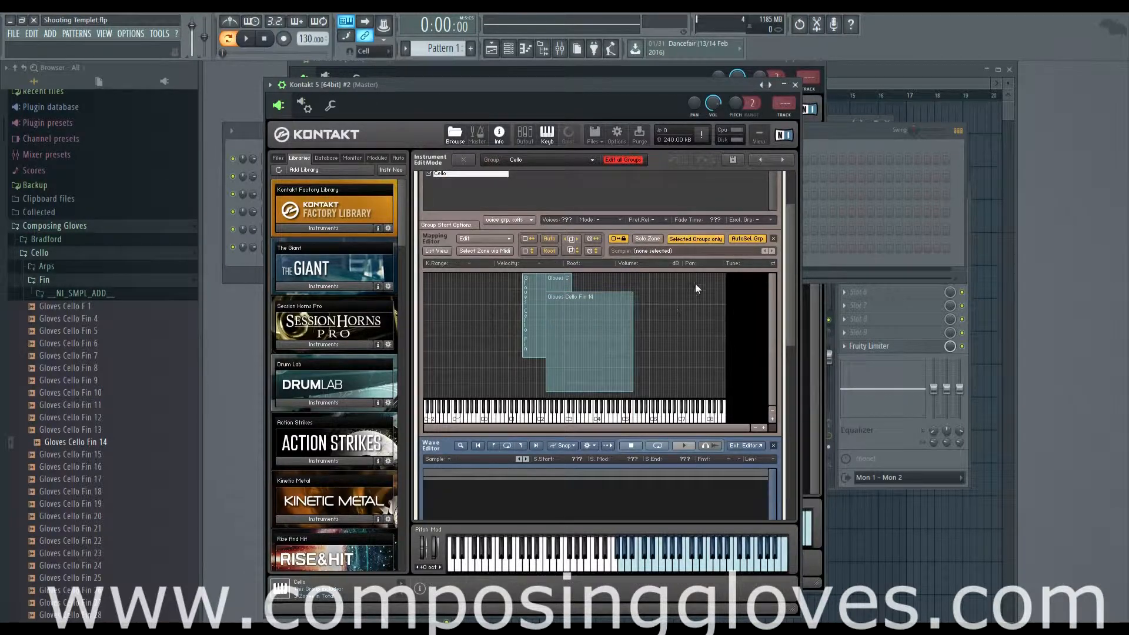
Create an empty group next to the Cello group and name it sdgf
scroll(694, 288, up, 1)
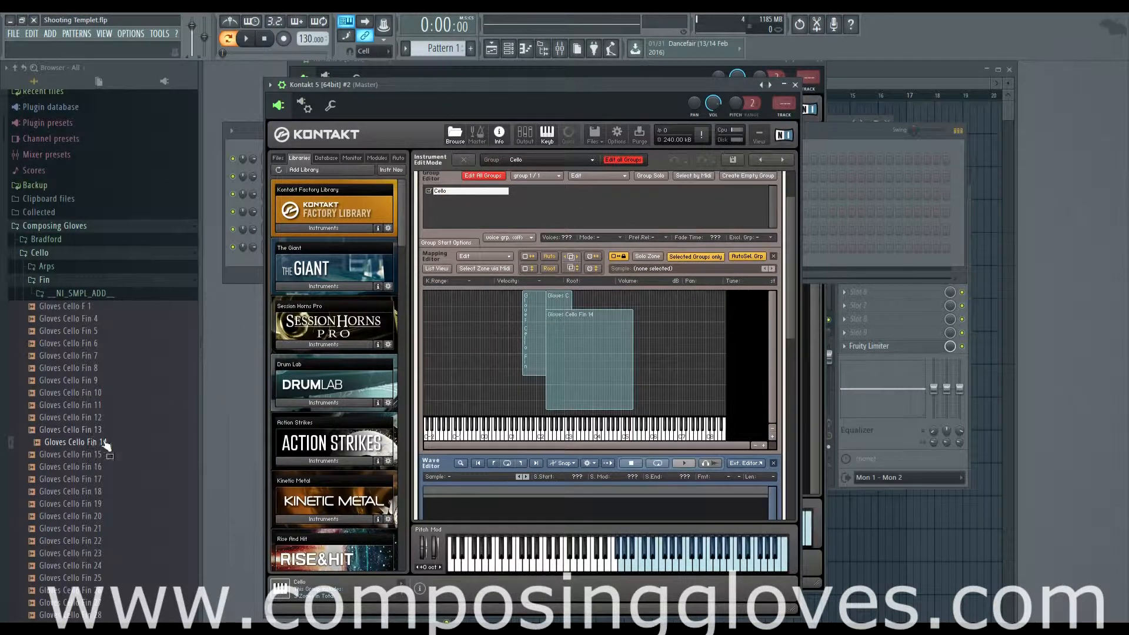
drag(106, 445, 118, 381)
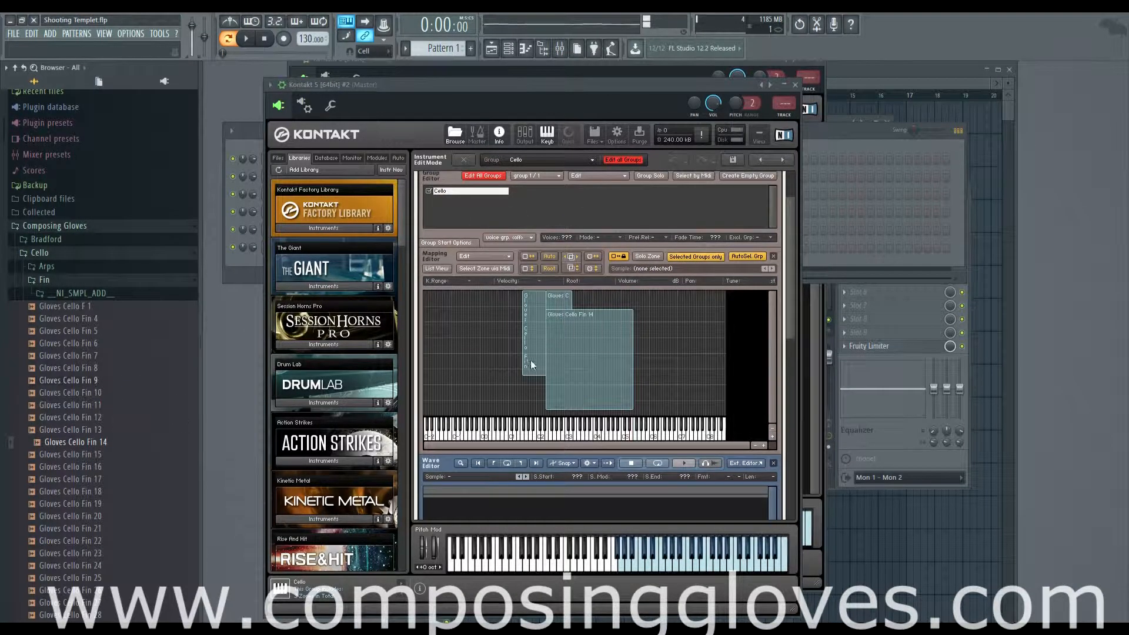
click(748, 176)
click(538, 192)
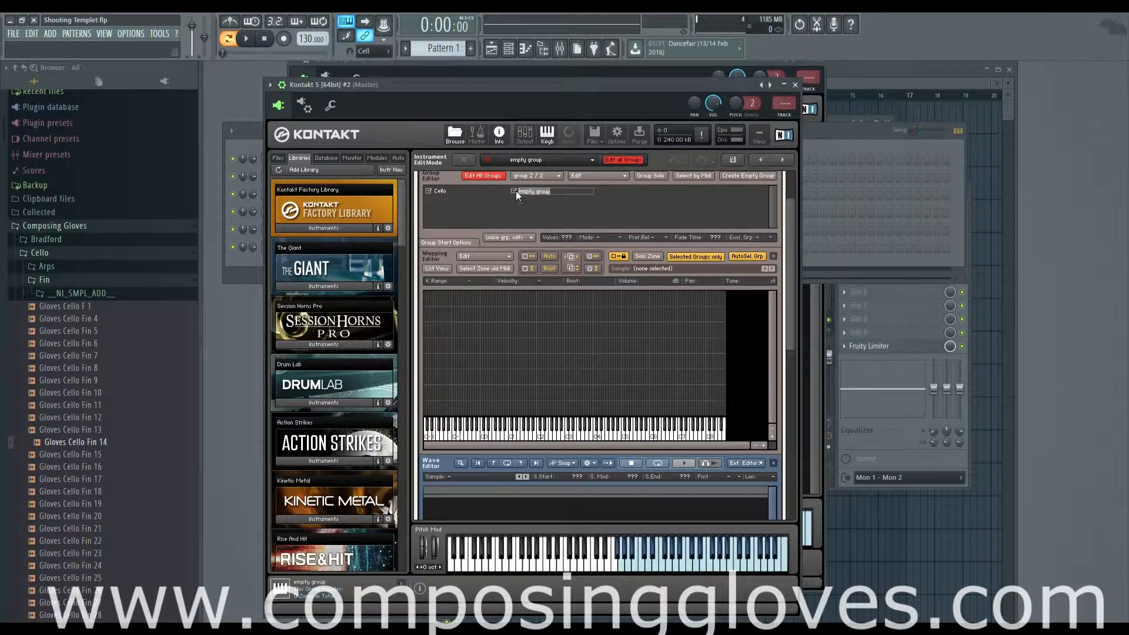
text(sdgf)
key(Return)
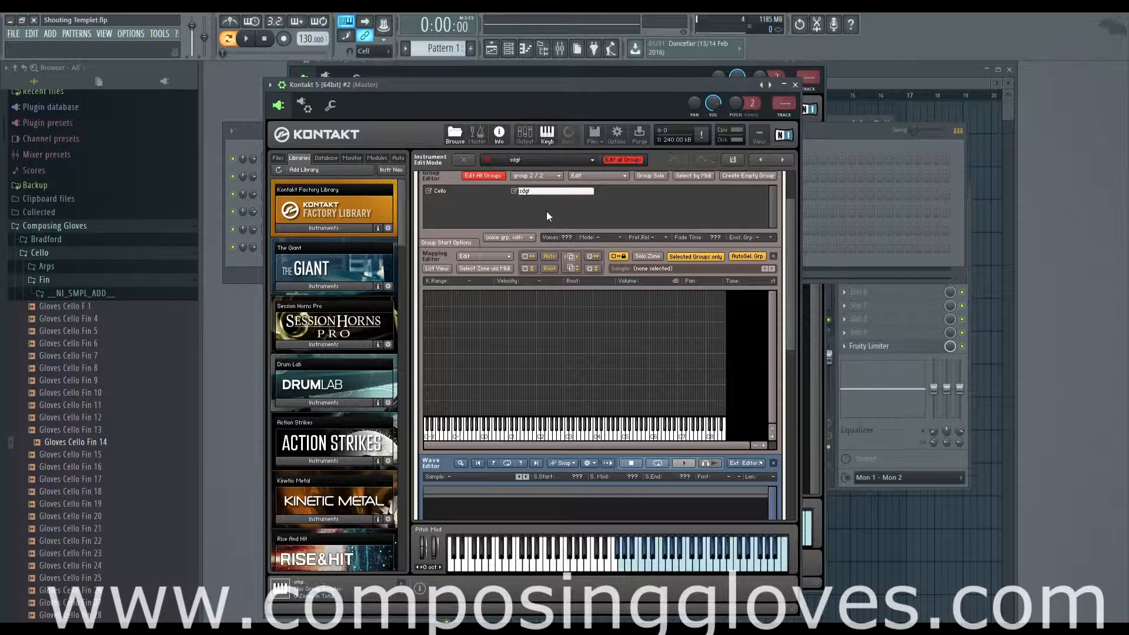
Exclude the Cello group from editing and add Gloves Cello Fin 17 and Fin 15 as neighbouring zones in the sdgf group
click(429, 191)
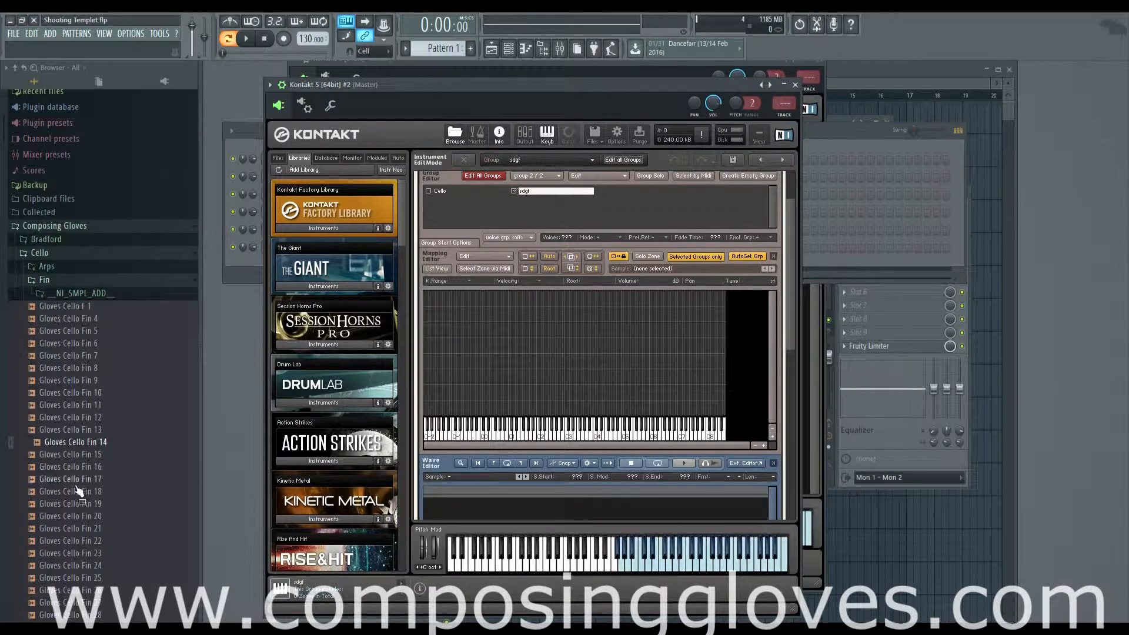
drag(70, 479, 539, 353)
drag(74, 454, 548, 351)
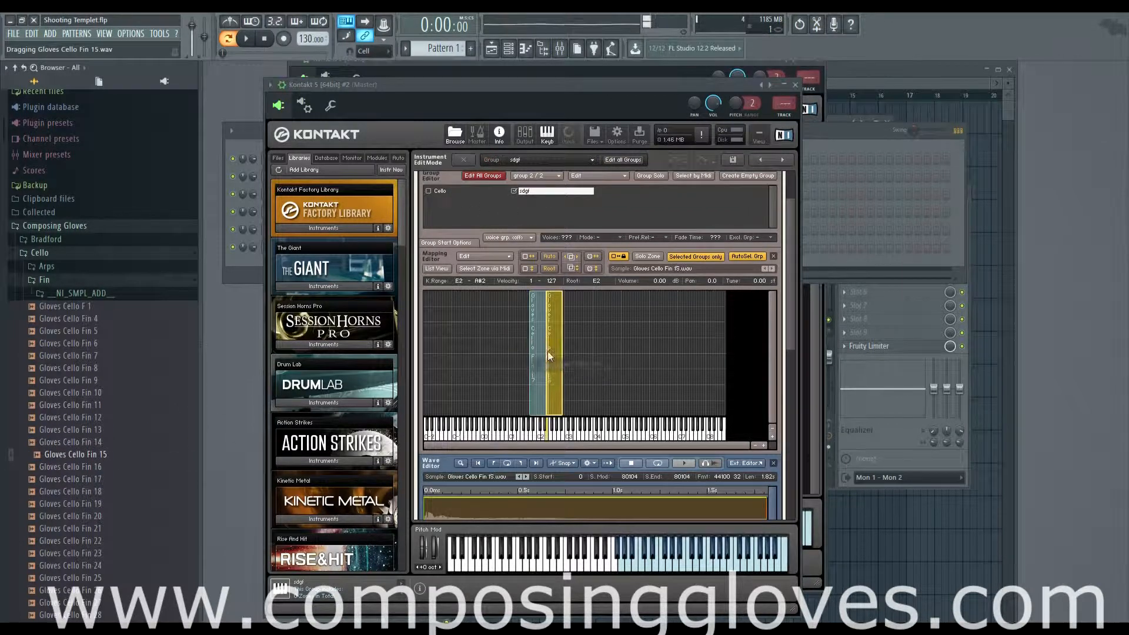
Switch between the Cello and sdgf groups, turn off Selected Groups Only, and compare both groups' zones again
click(445, 191)
click(525, 191)
click(462, 190)
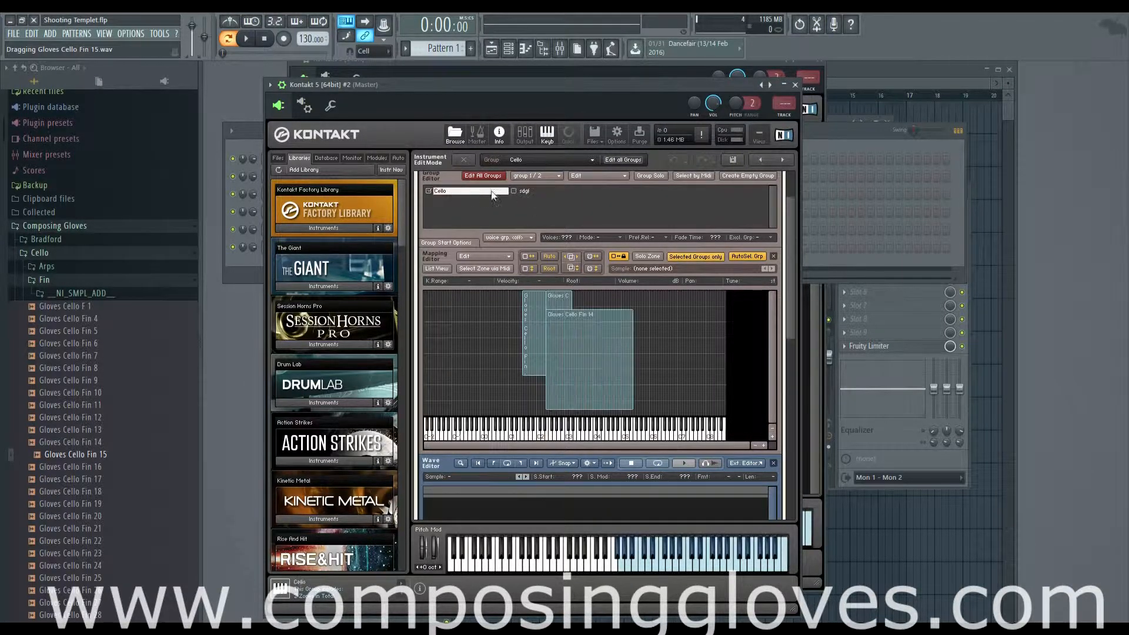
click(529, 191)
click(693, 257)
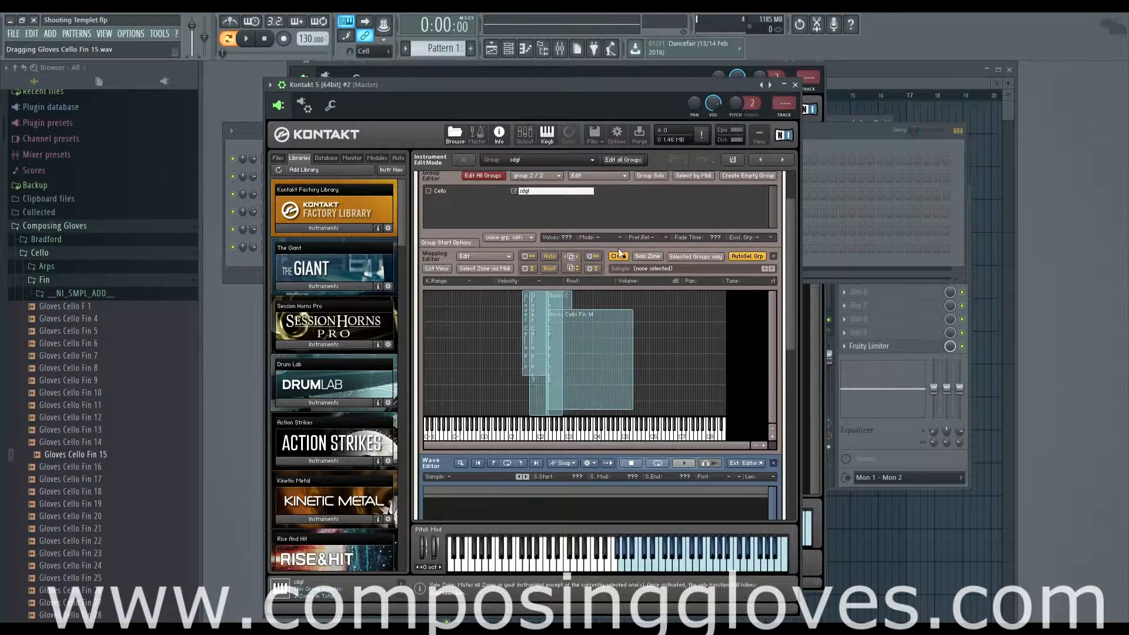
click(447, 192)
click(538, 195)
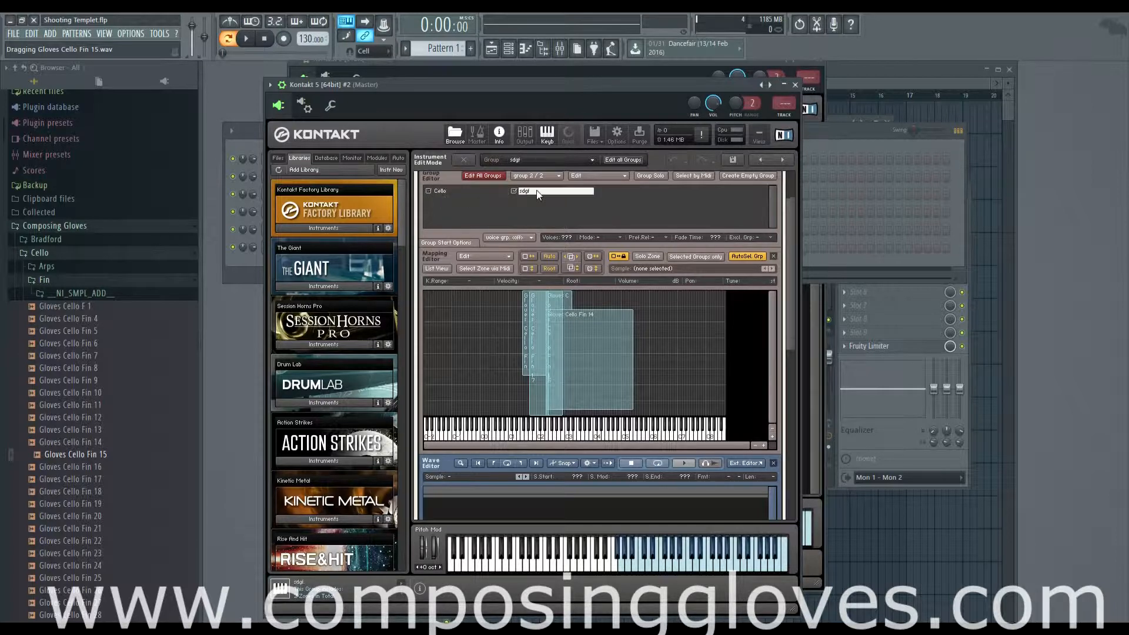
Step the large Fin 14 zone's sample back and forth through the folder's files, finishing on Gloves Cello Fin 11.wav
click(607, 354)
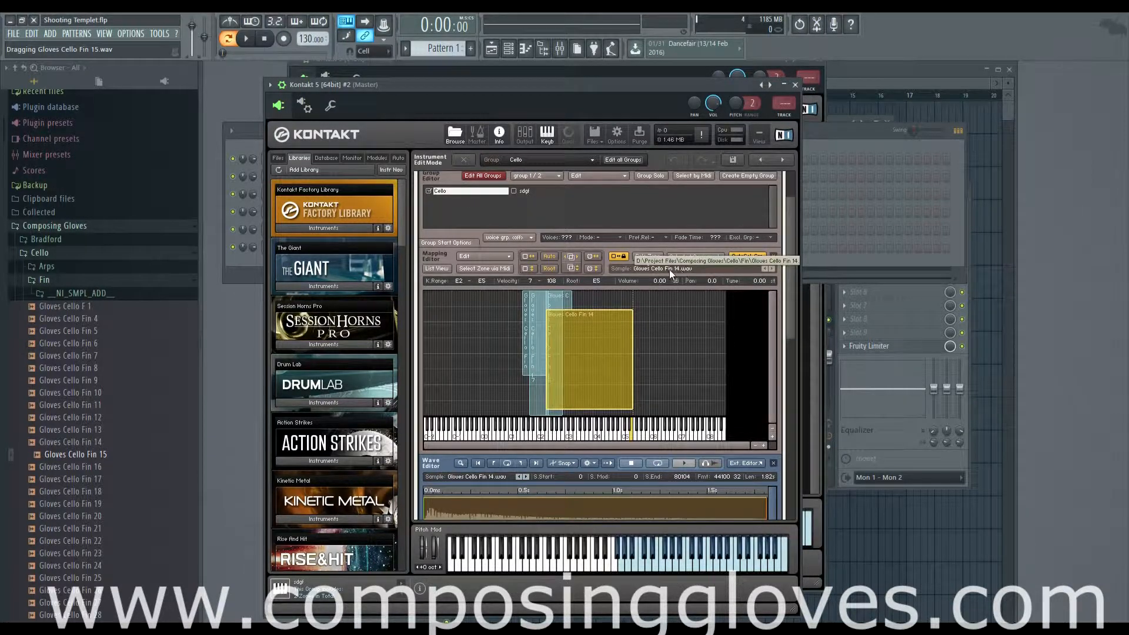
click(771, 269)
click(763, 269)
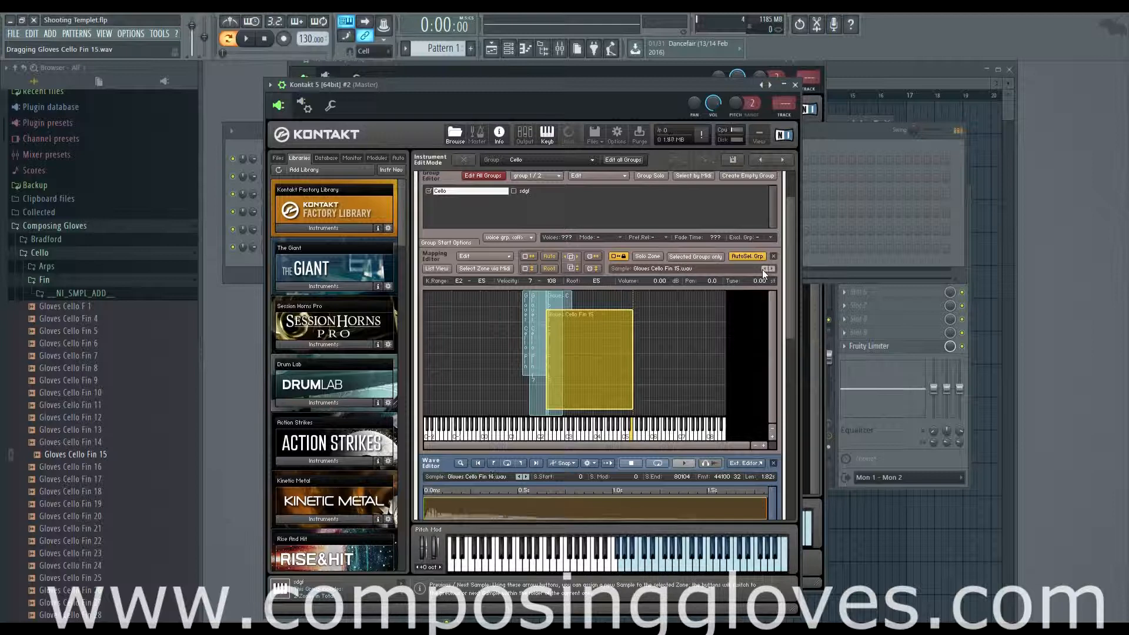
click(771, 269)
click(763, 269)
click(763, 269)
click(763, 269)
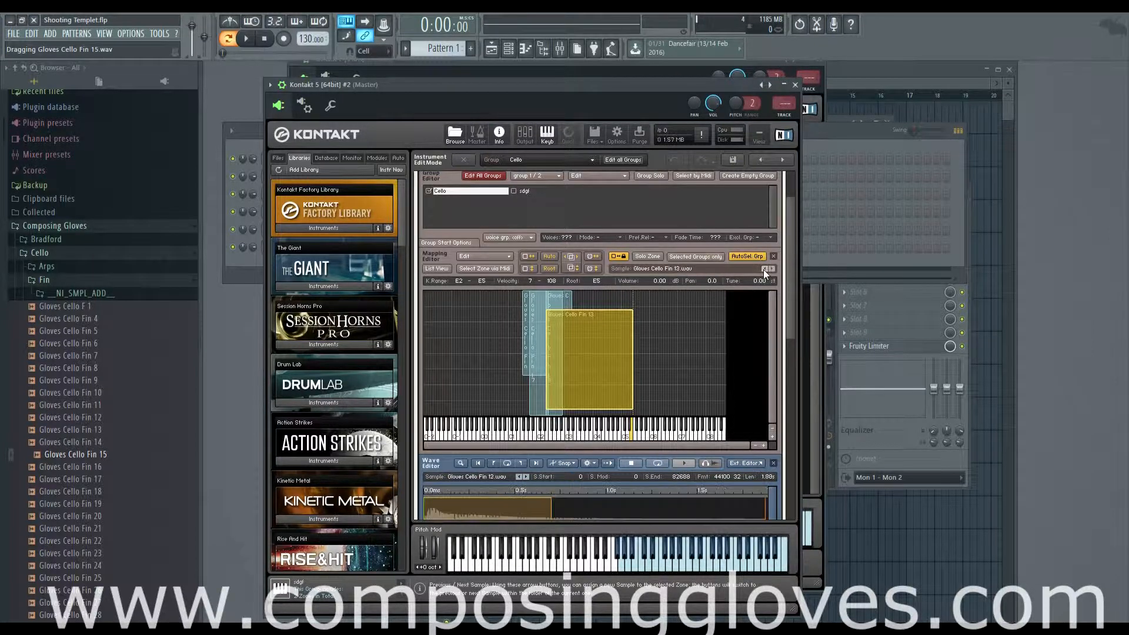
click(763, 270)
click(763, 269)
click(771, 269)
click(771, 269)
click(772, 269)
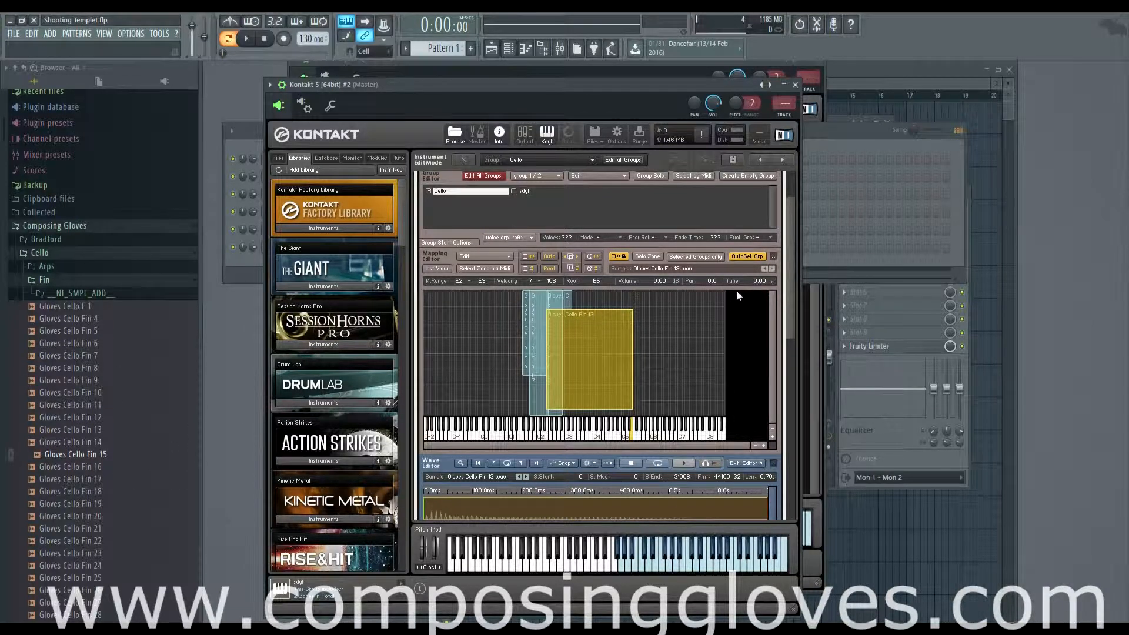
click(772, 268)
click(772, 269)
click(772, 268)
click(772, 269)
click(772, 268)
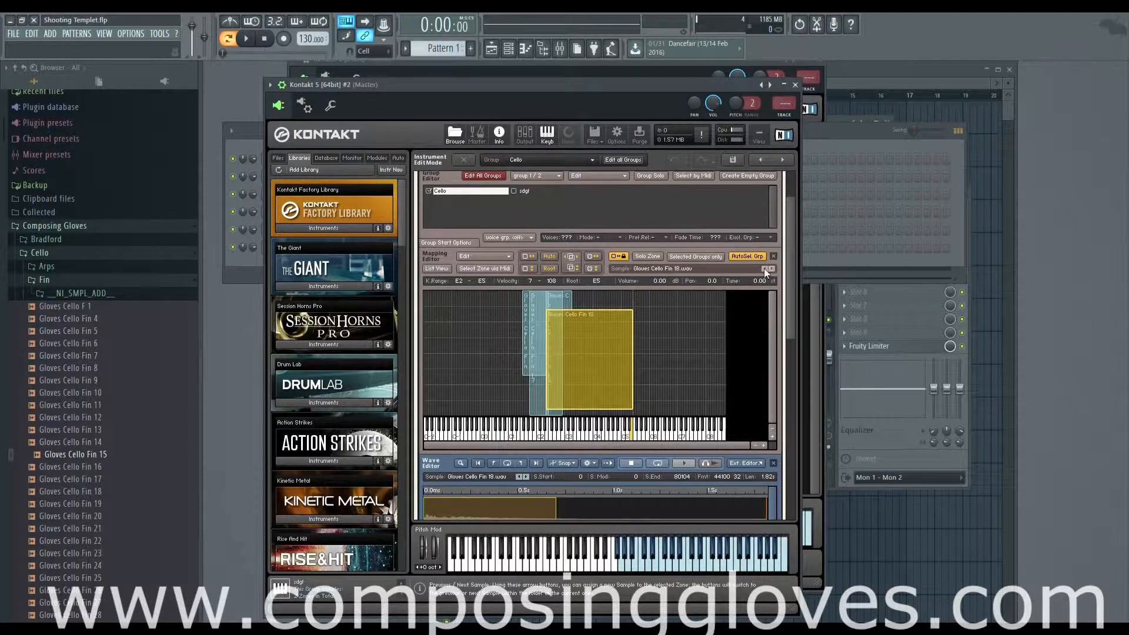
click(765, 268)
click(764, 269)
click(764, 269)
click(765, 269)
click(764, 269)
click(765, 269)
click(765, 269)
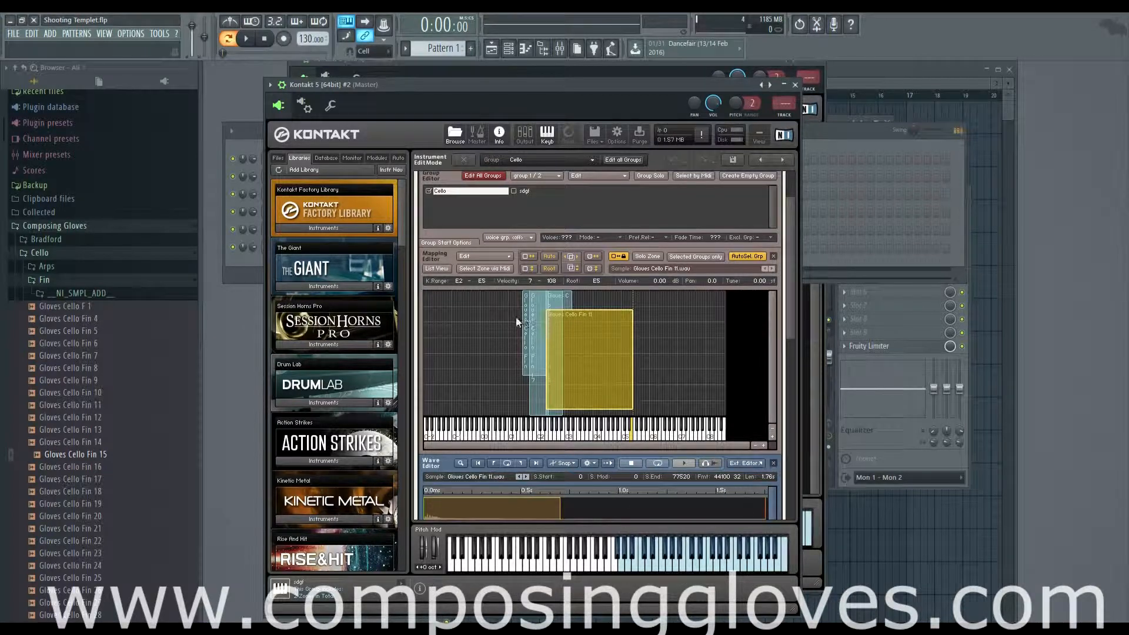
Select the overlapping zones of both groups together, clear the selection, and select only the large Fin 11 zone
drag(485, 312, 595, 324)
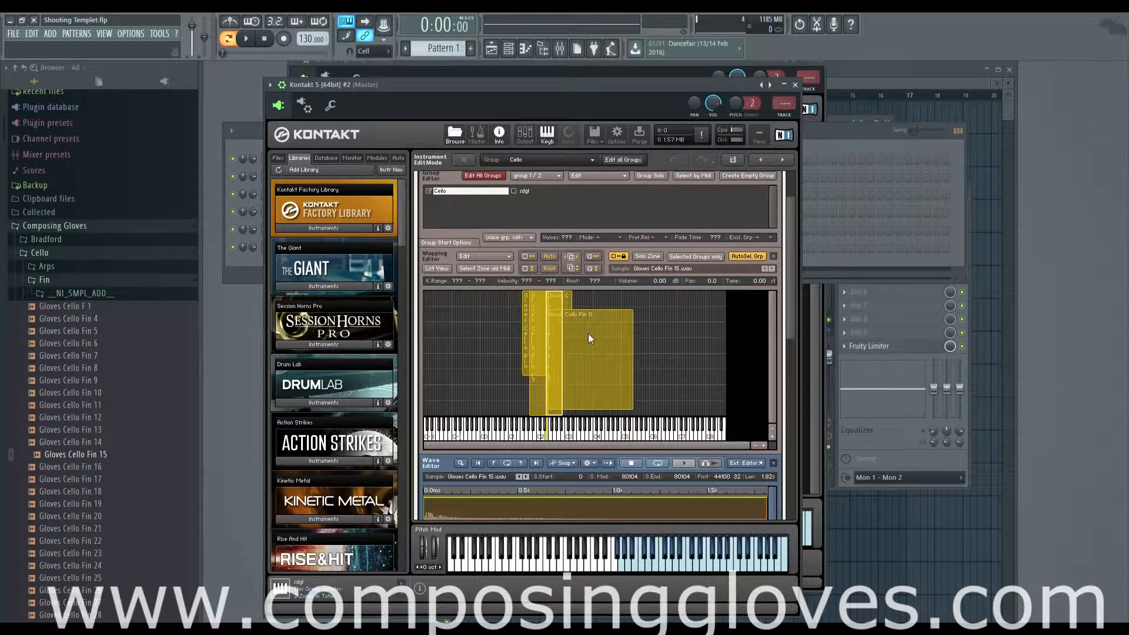
click(671, 307)
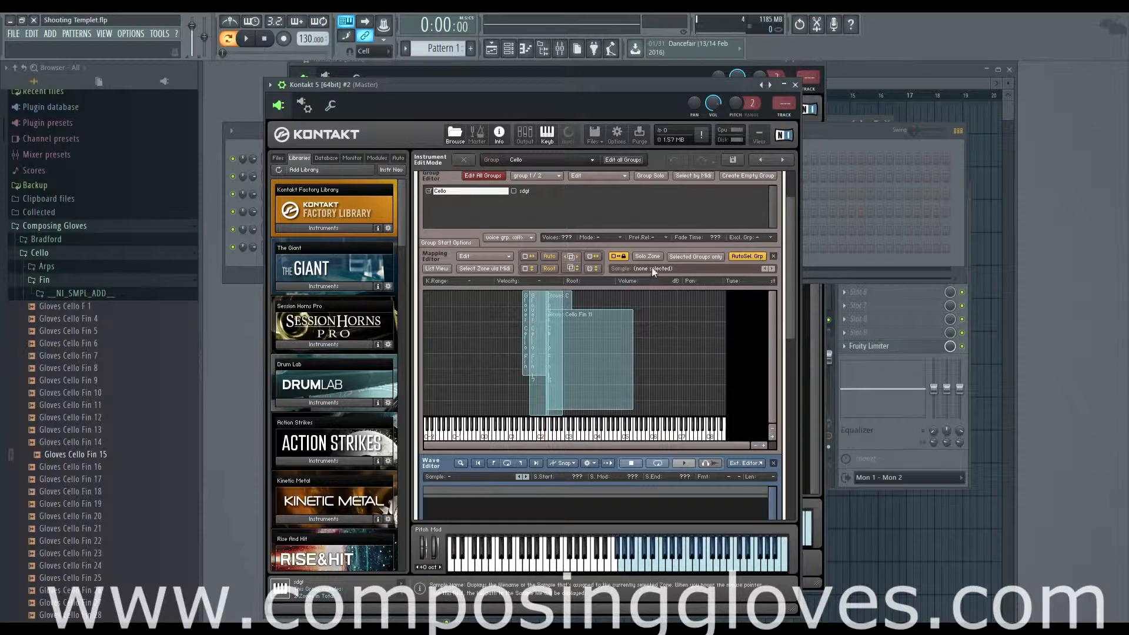
click(606, 339)
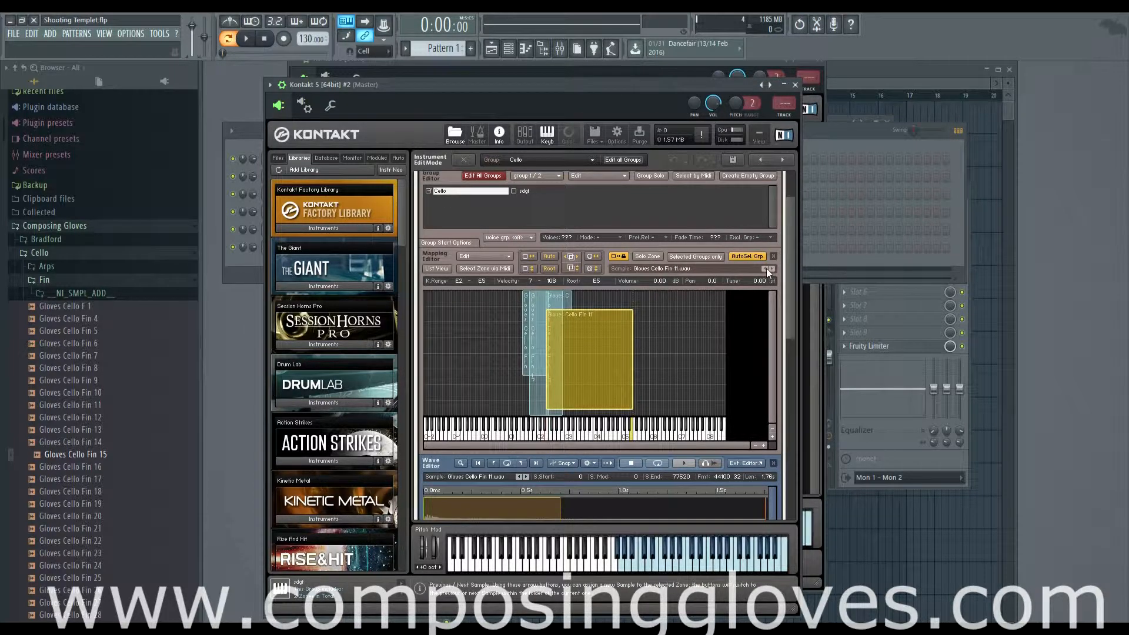
Toggle Selected Groups Only to compare the displays, leave it on, and turn off automatic group selection
click(680, 257)
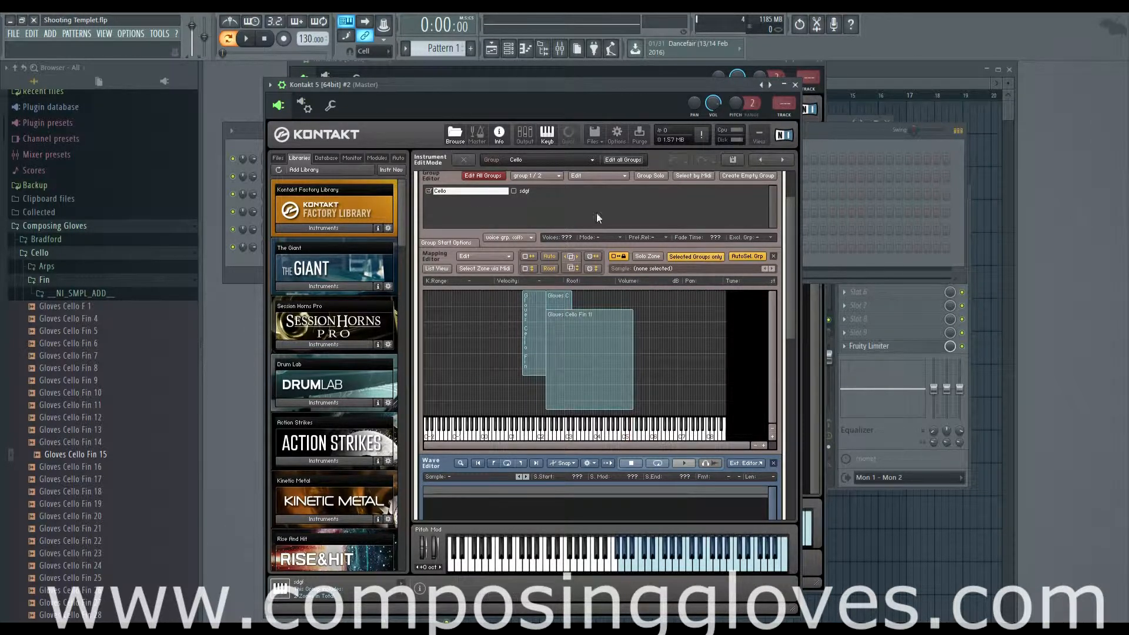
click(696, 256)
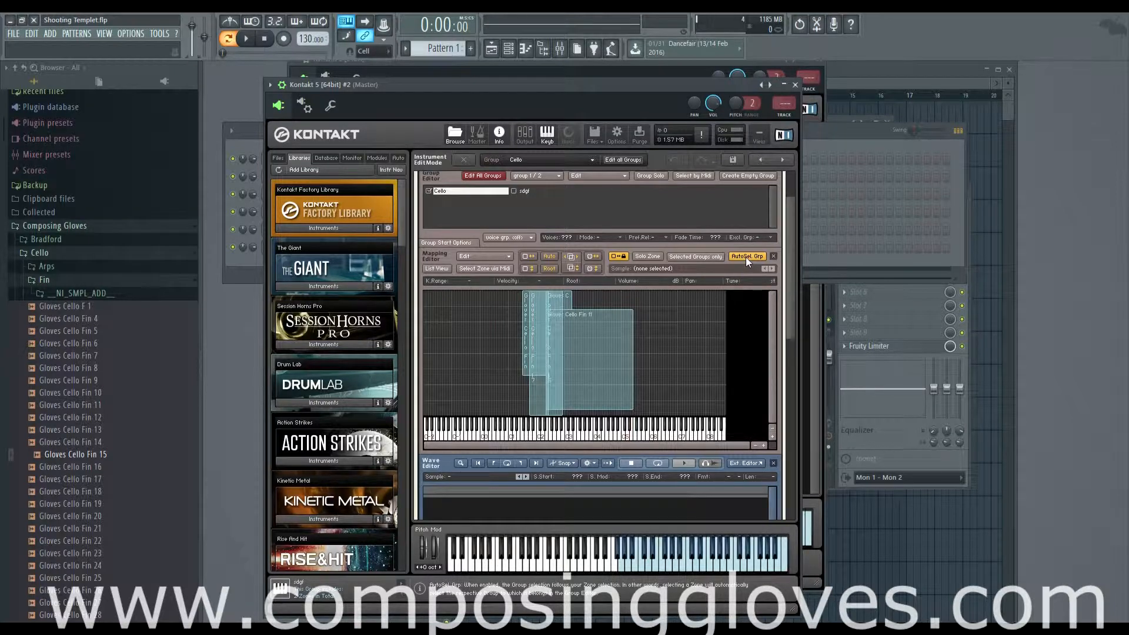
click(713, 256)
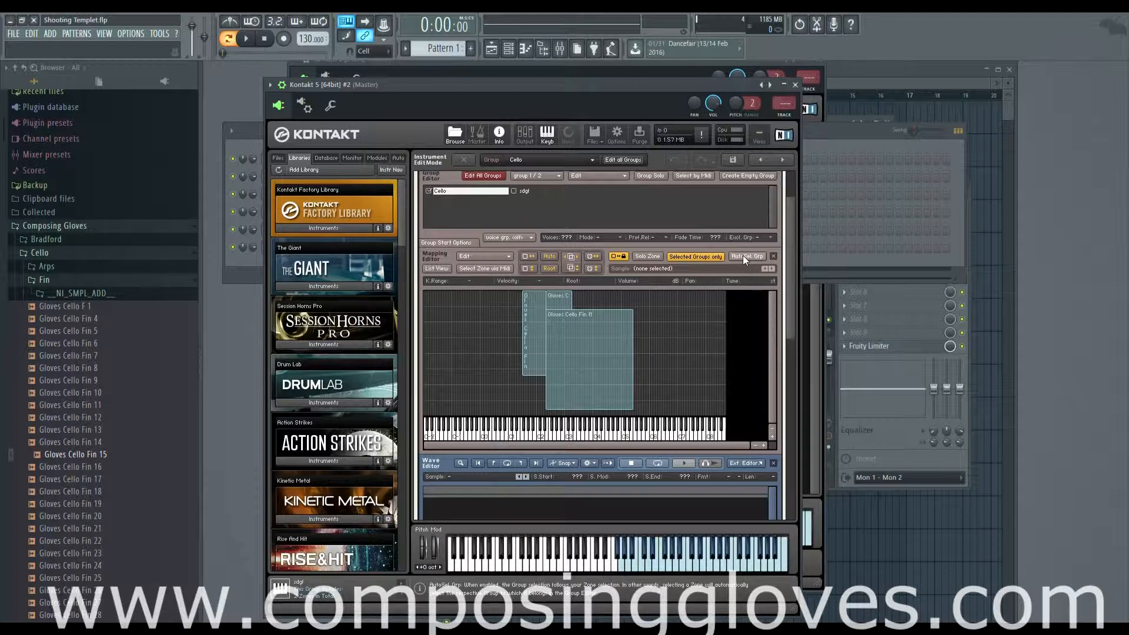
Select zones of the Cello group, turn off Selected Groups Only, and select the Fin 17 zone of the sdgf group
click(584, 352)
click(544, 347)
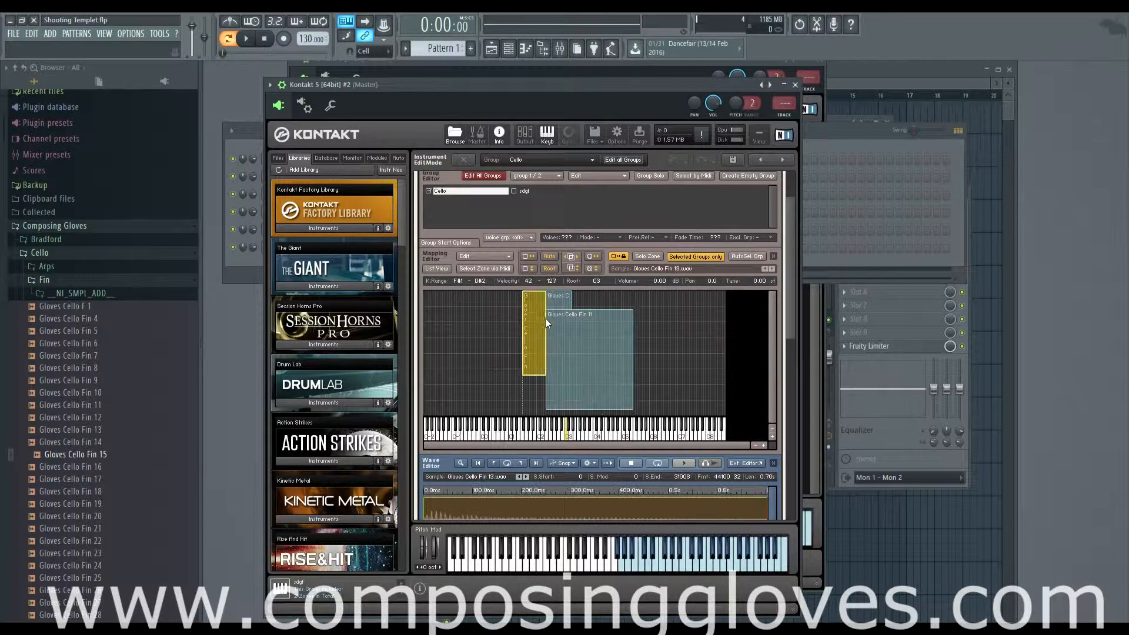
click(559, 300)
click(681, 255)
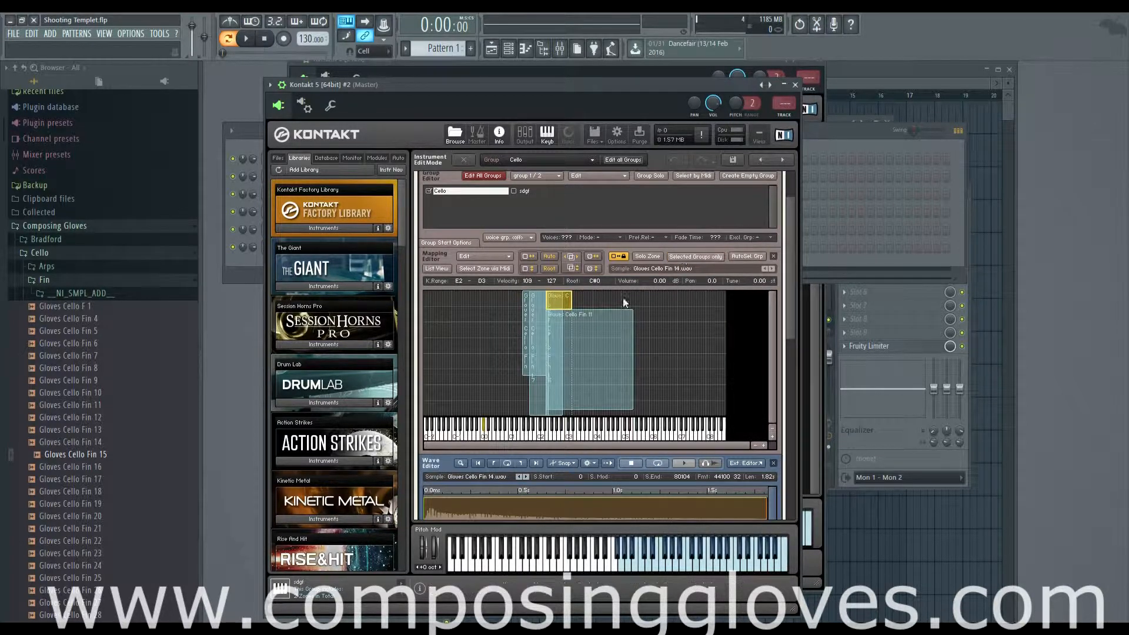
click(538, 396)
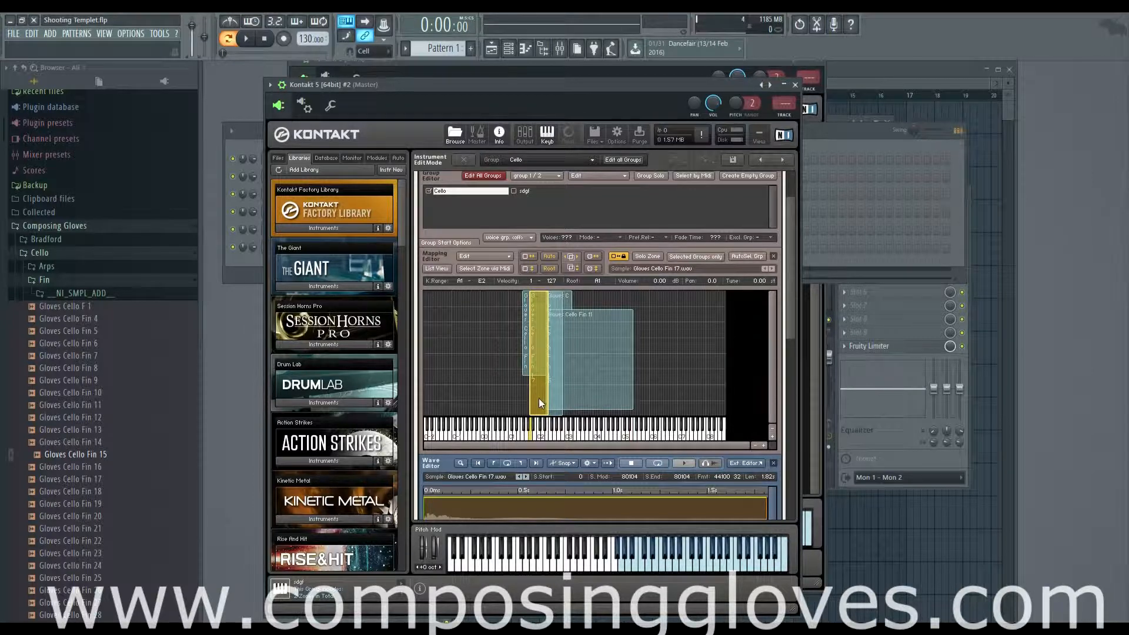
Turn off locking to adjacent zones, move the Fin 17 zone down to G-1–D0, and select the large Fin 11 zone
click(619, 256)
drag(537, 372, 475, 371)
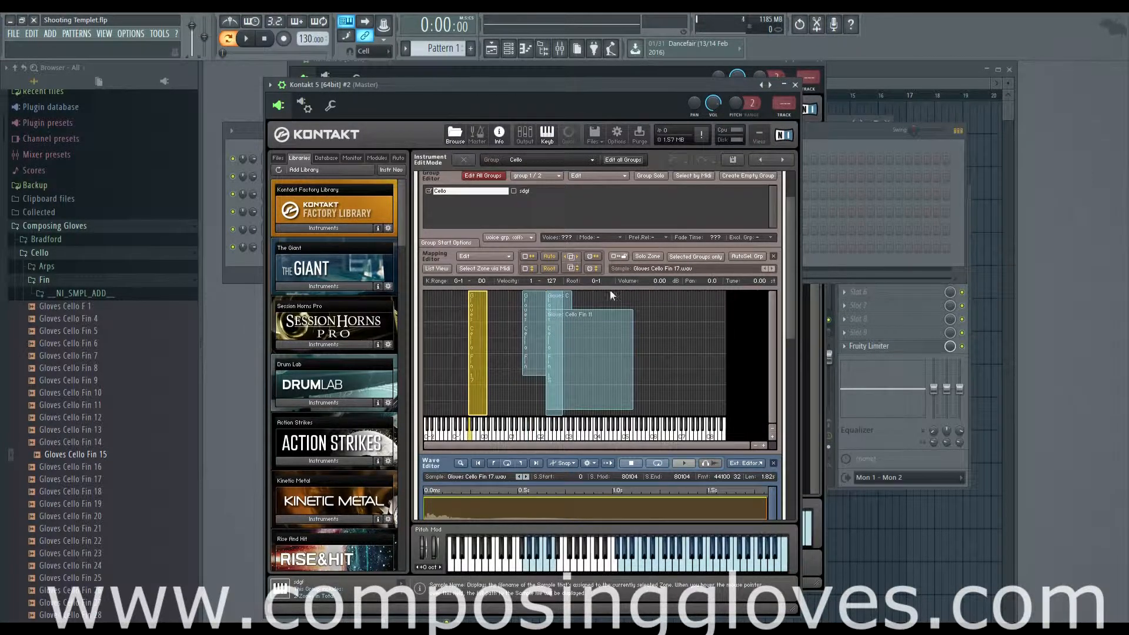
click(528, 326)
click(576, 336)
click(562, 301)
click(553, 331)
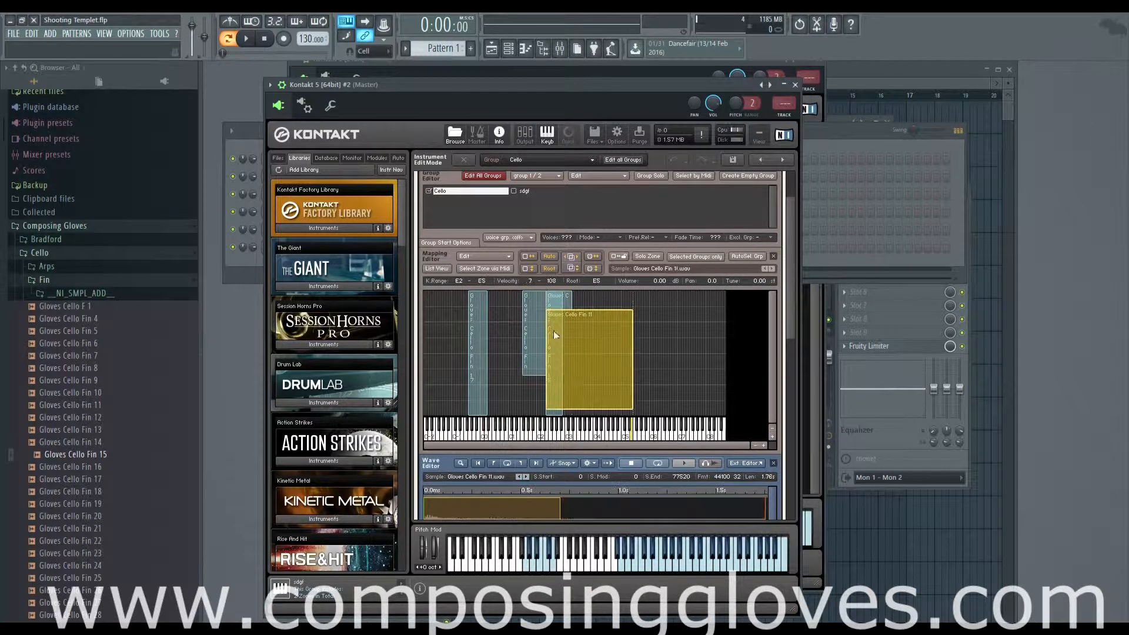
With automatic group selection off, select the Fin 13 and Fin 17 zones in turn, ending on Fin 13, and compare the group list
click(537, 327)
click(475, 349)
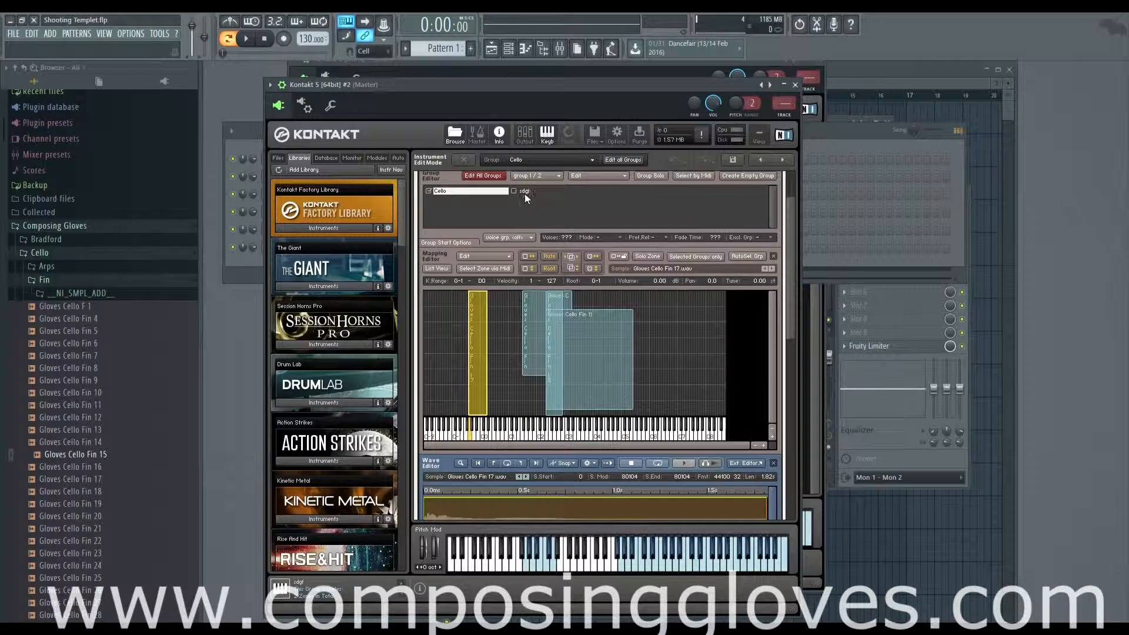
click(535, 333)
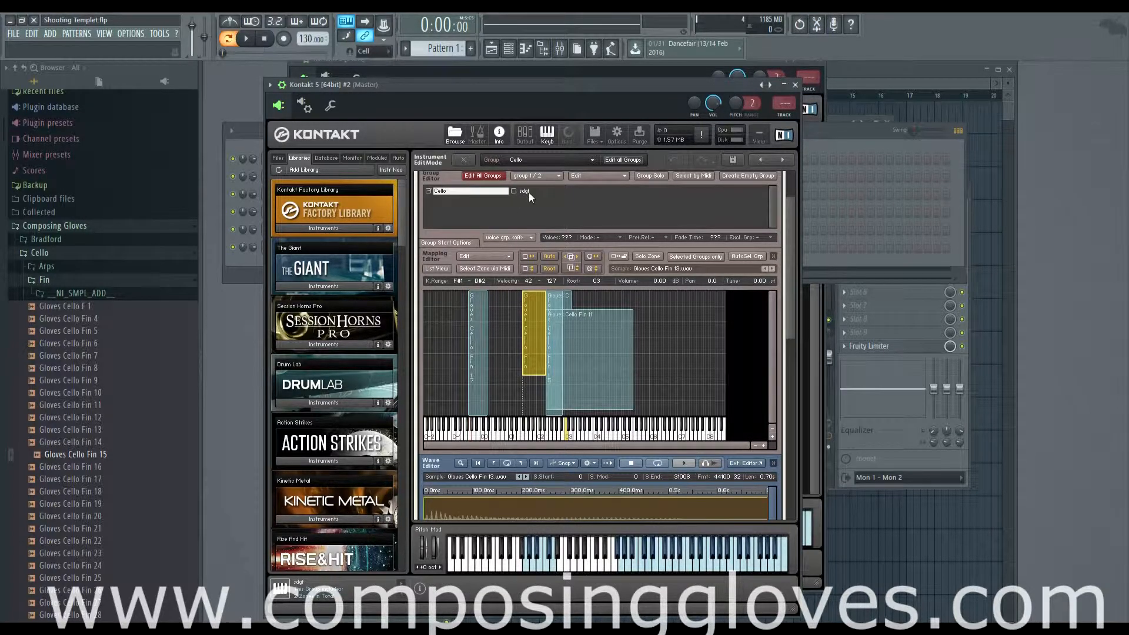
scroll(693, 308, down, 3)
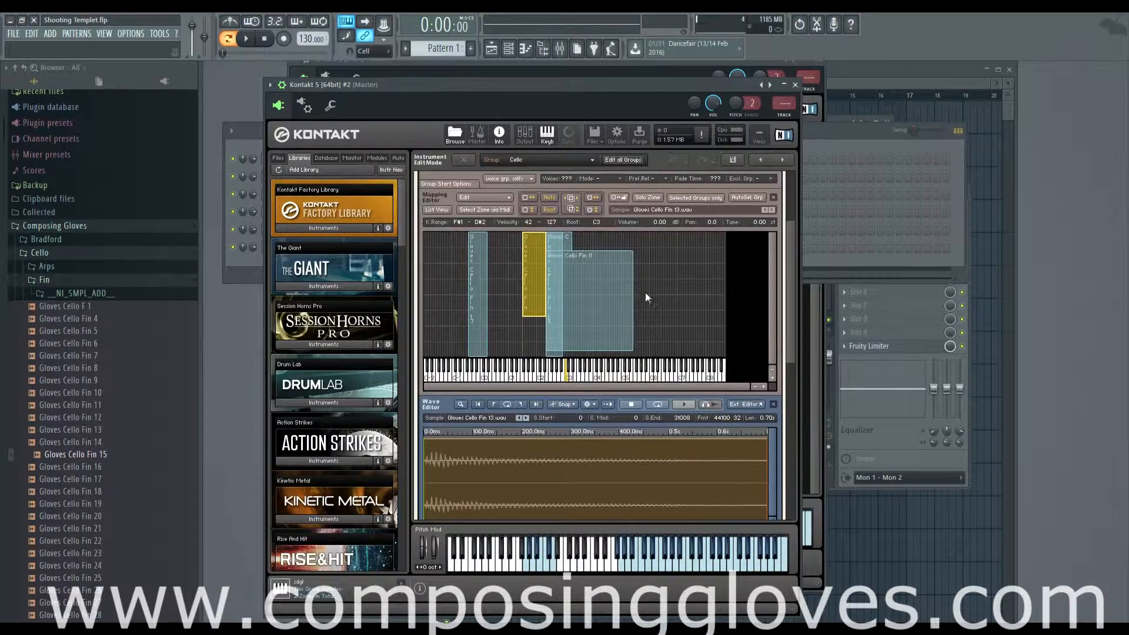
scroll(668, 278, up, 3)
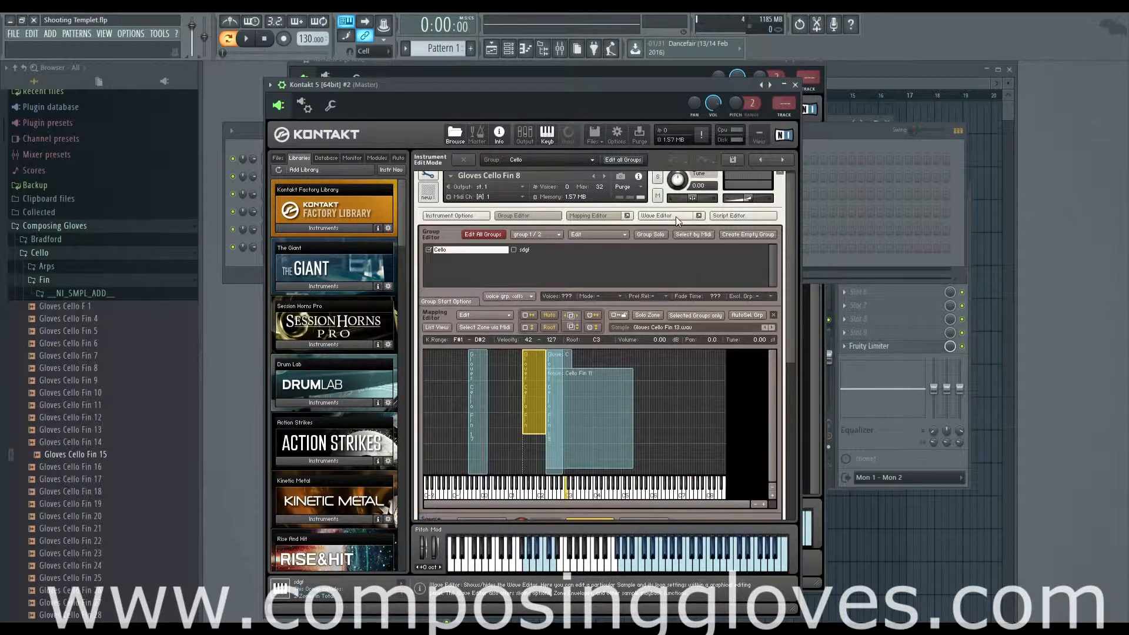
scroll(692, 378, down, 2)
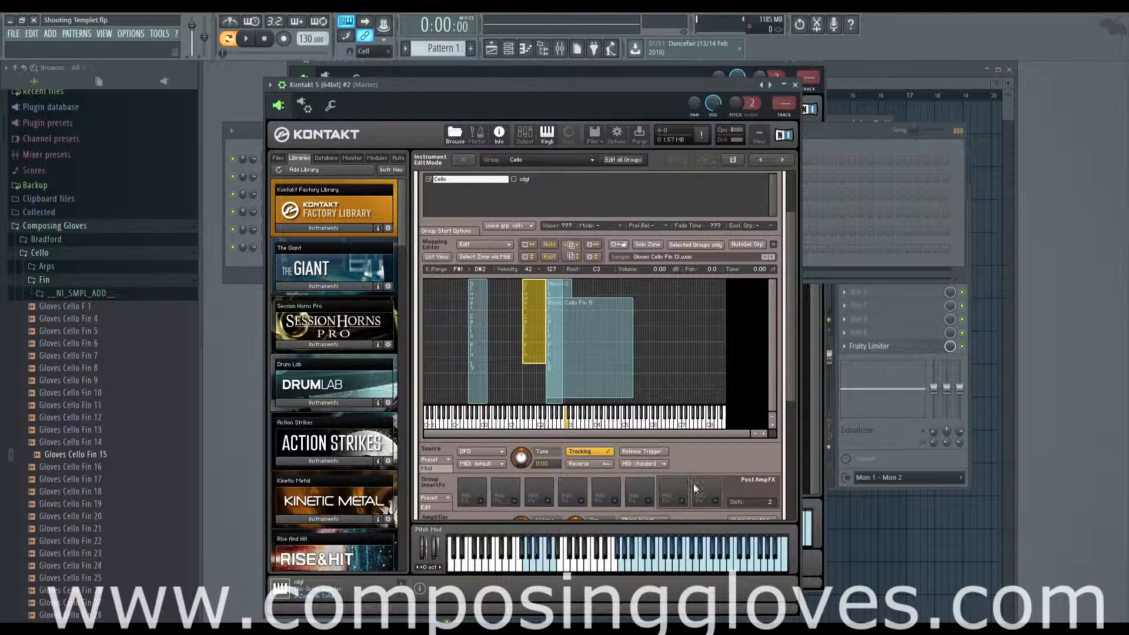
scroll(693, 482, up, 2)
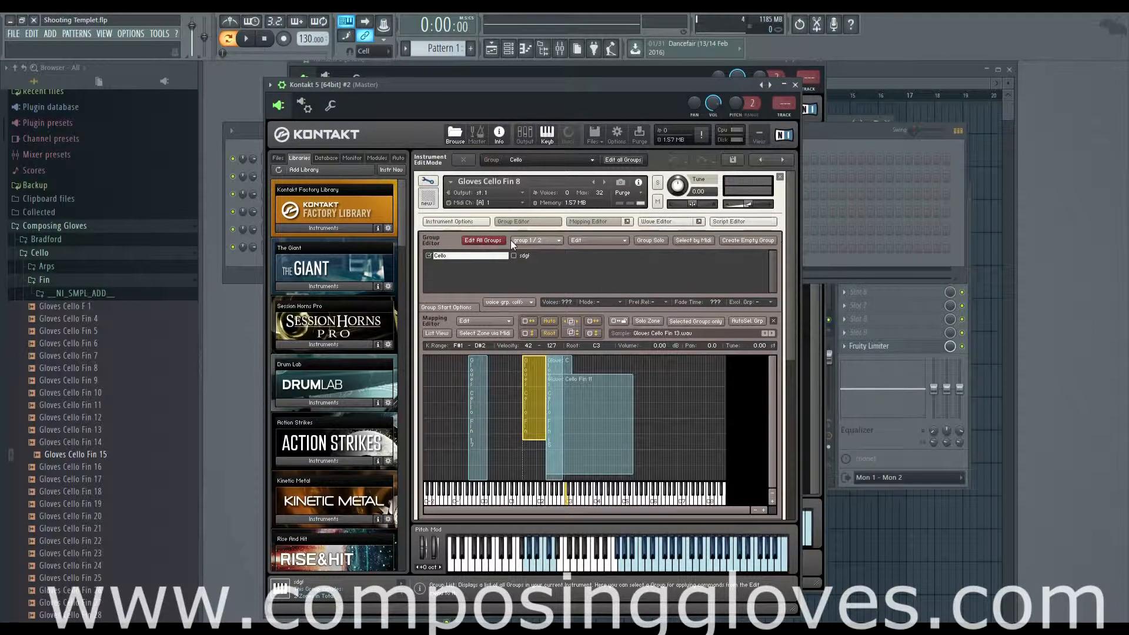
Turn Selected Groups Only on and back off, enable automatic group selection, and select the Fin 17 zone
click(698, 322)
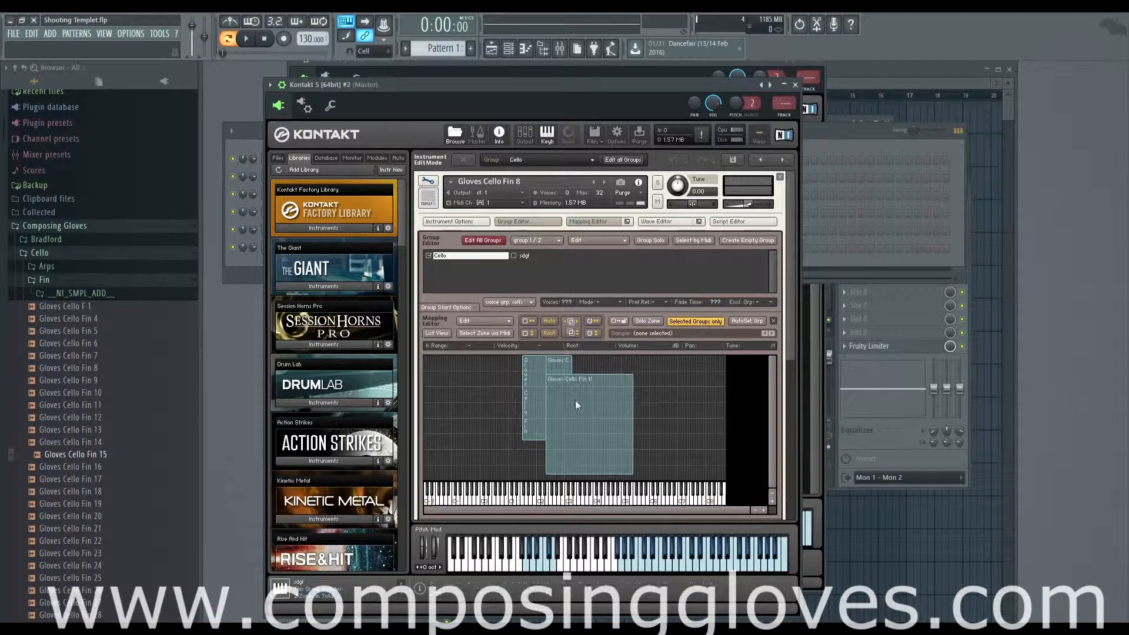
click(702, 322)
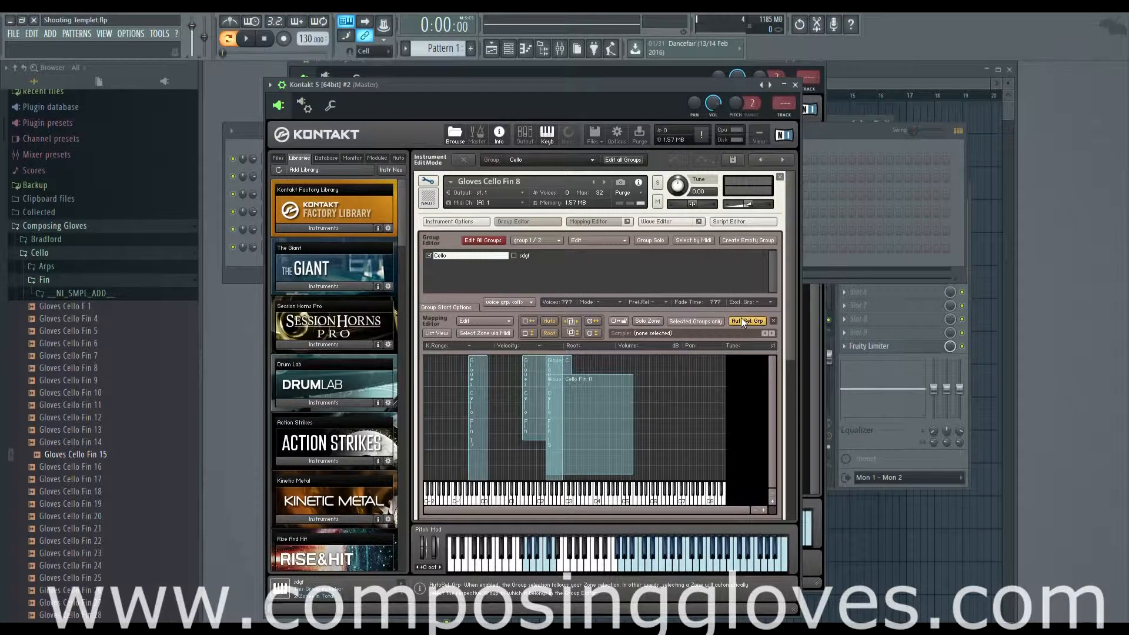
click(472, 410)
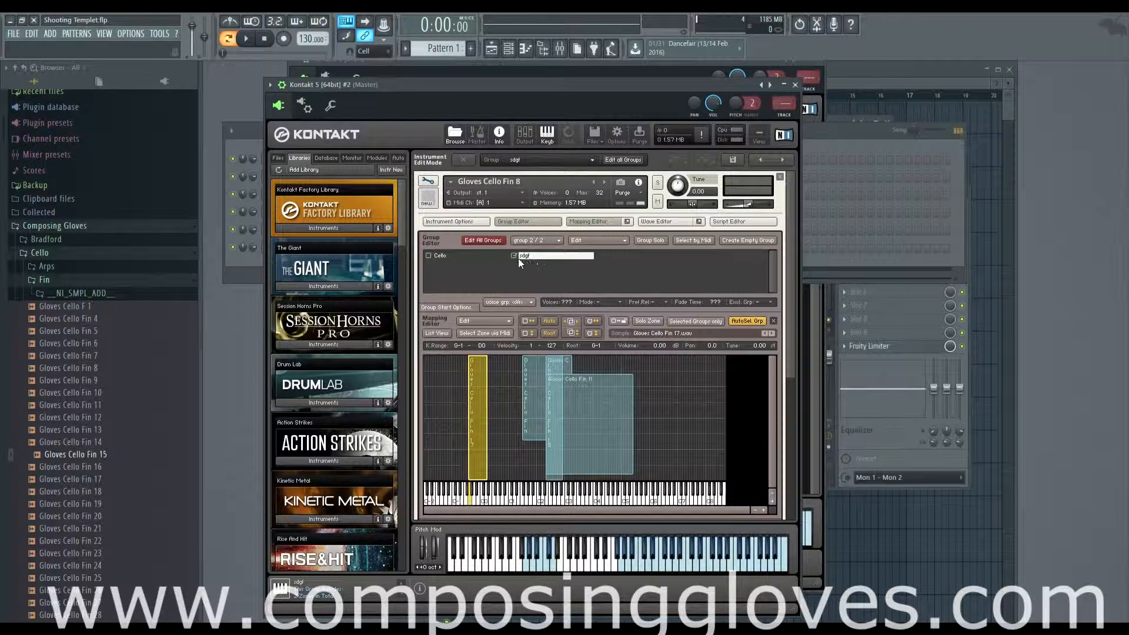
Select zones of the Cello and sdgf groups alternately to check automatic group selection, ending on the Fin 13 zone
click(536, 382)
click(553, 385)
click(474, 408)
click(537, 393)
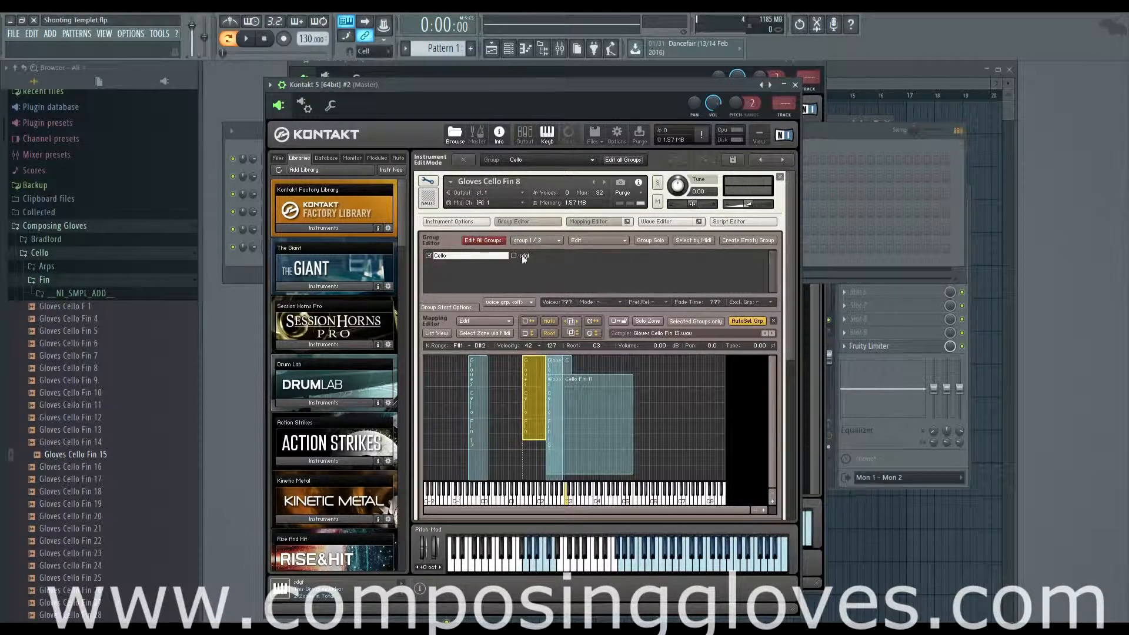
scroll(737, 362, down, 1)
scroll(738, 362, up, 1)
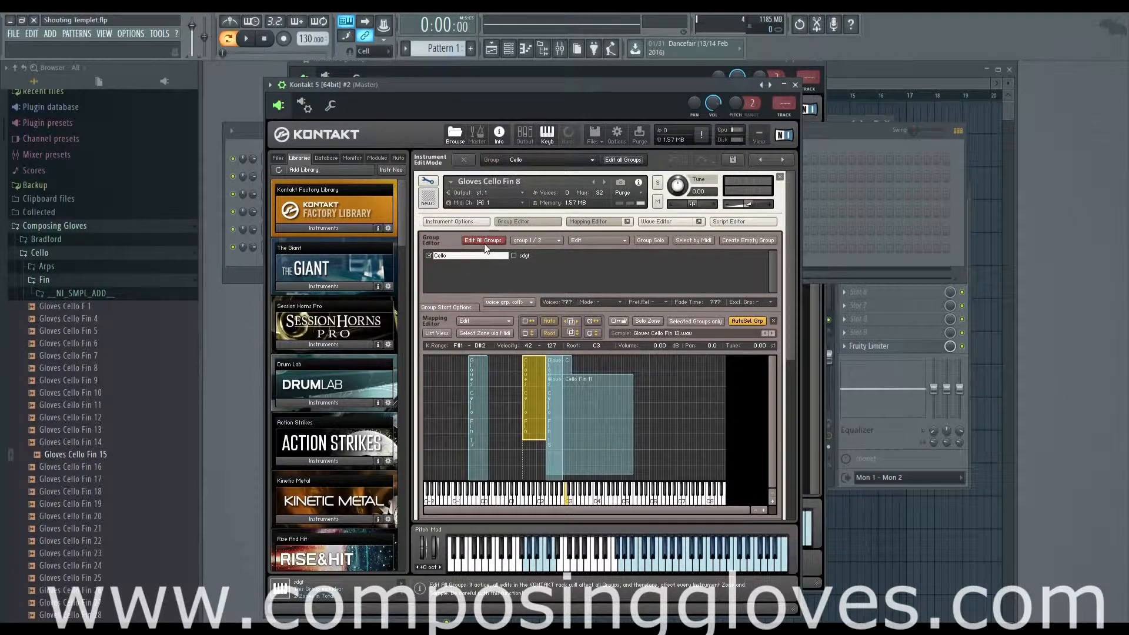
Add the Fin 17 zone to the selection, clear it, and select the Fin 13 and Fin 17 zones individually
shift+click(479, 435)
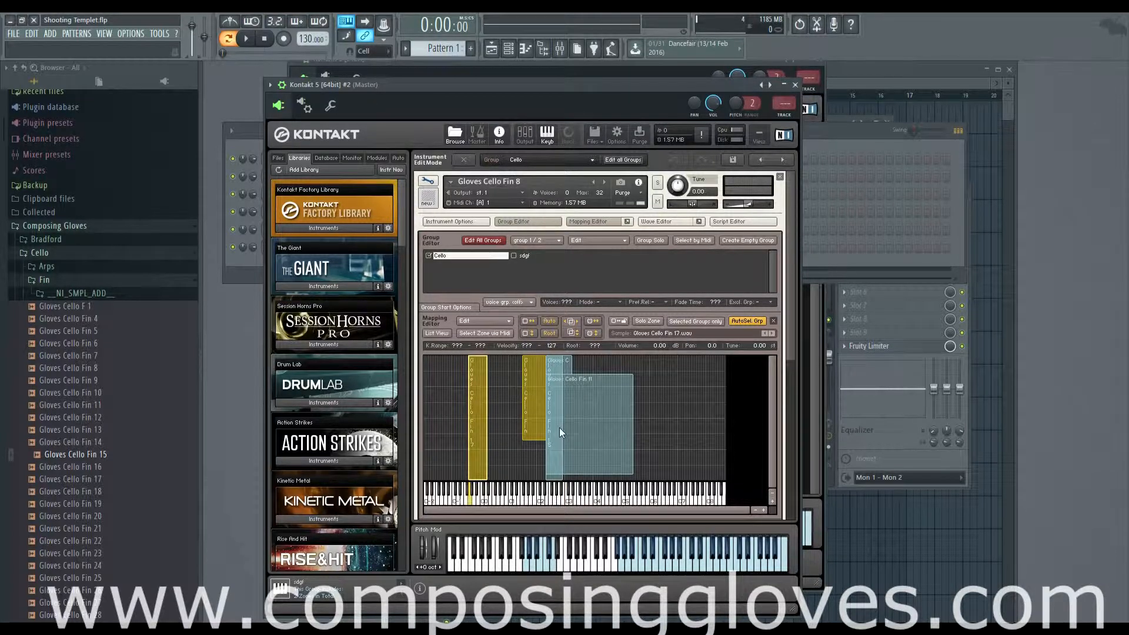
click(705, 372)
click(538, 401)
click(479, 423)
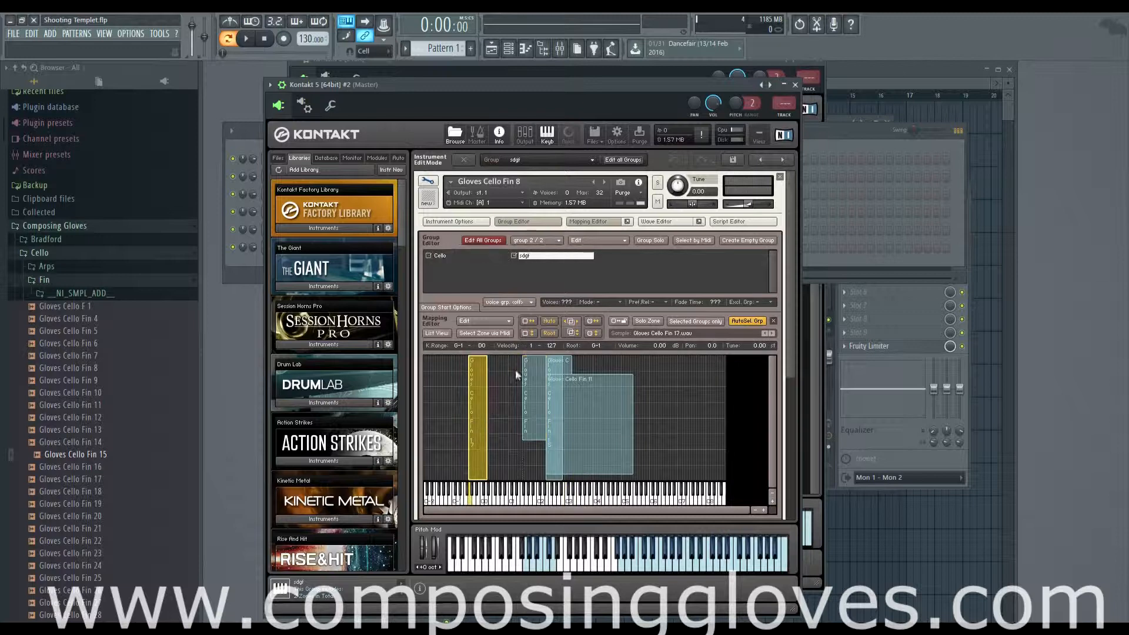
Mark the Cello group for editing alongside sdgf, unmark it again, and look over the modules below the Mapping Editor
click(429, 256)
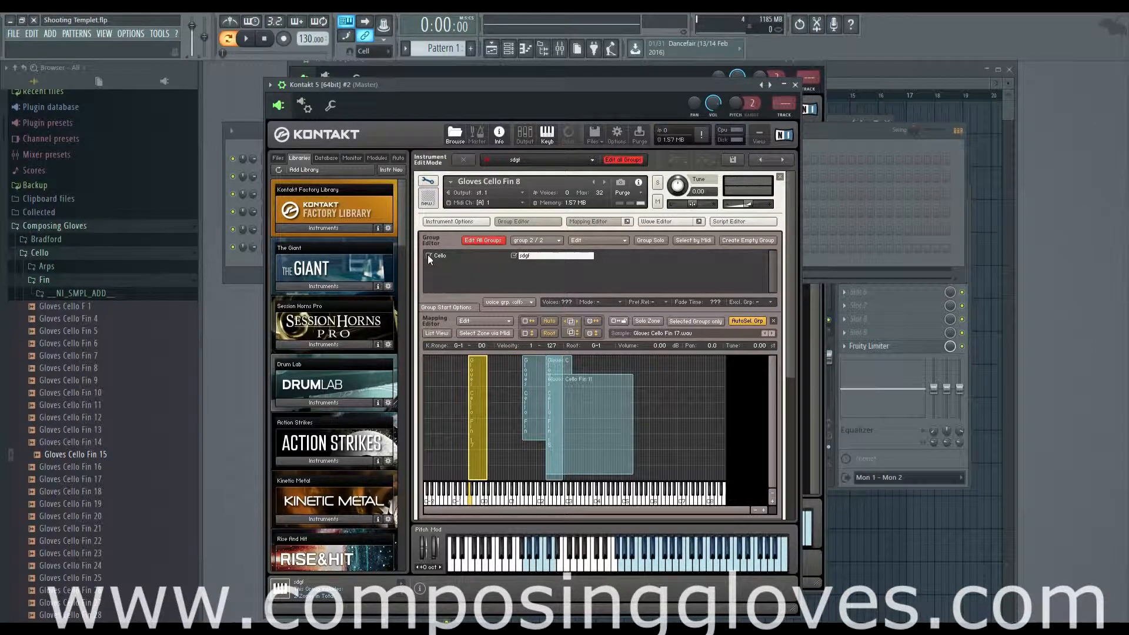
click(430, 254)
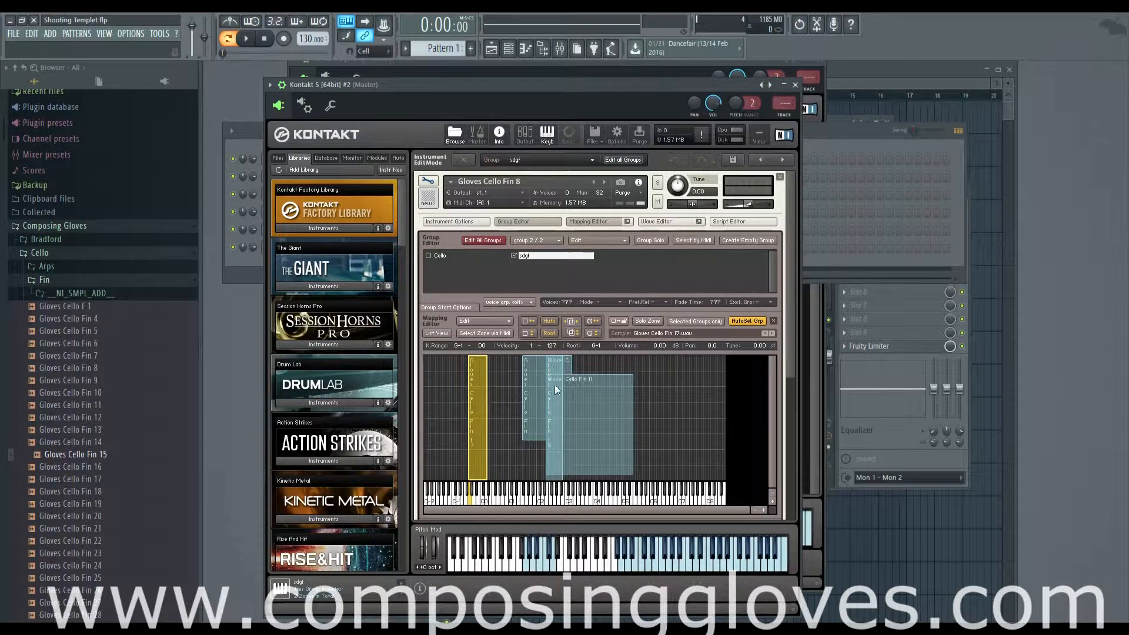
scroll(612, 382, down, 3)
scroll(690, 374, down, 3)
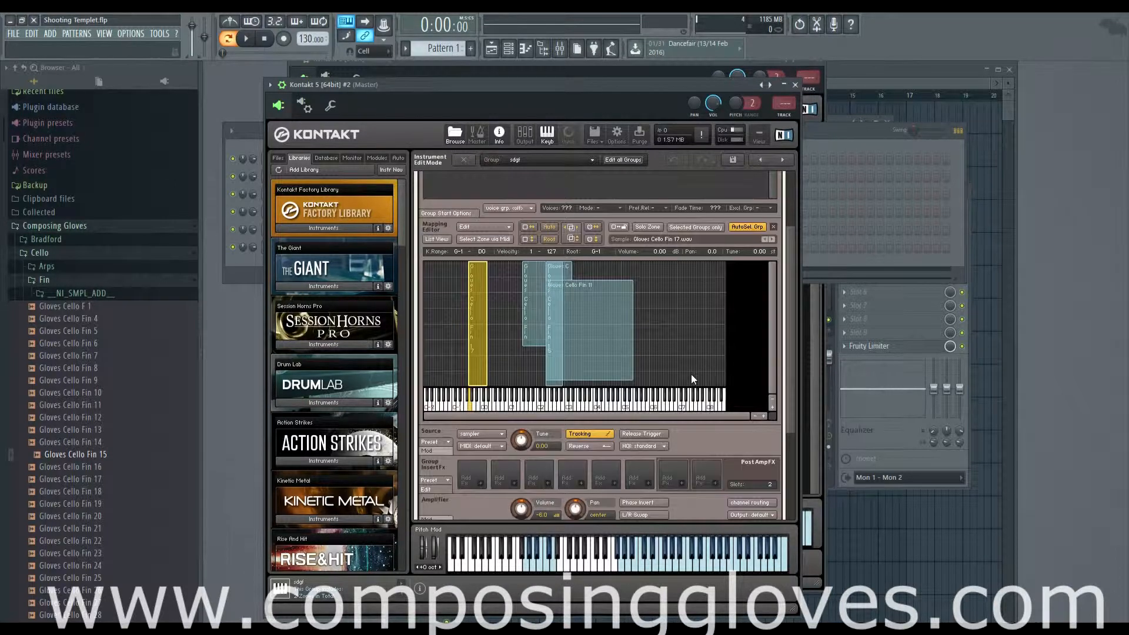
scroll(690, 374, up, 4)
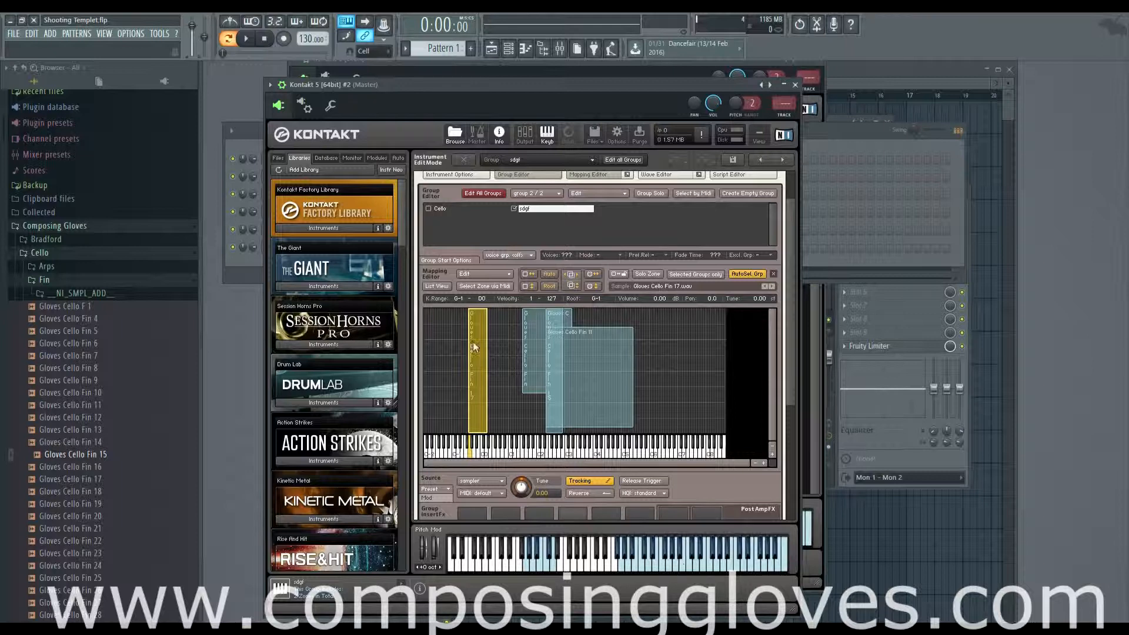
Turn on Select Zone via MIDI, play keyboard notes until the Fin 14 zone is selected, and turn the option off
click(490, 286)
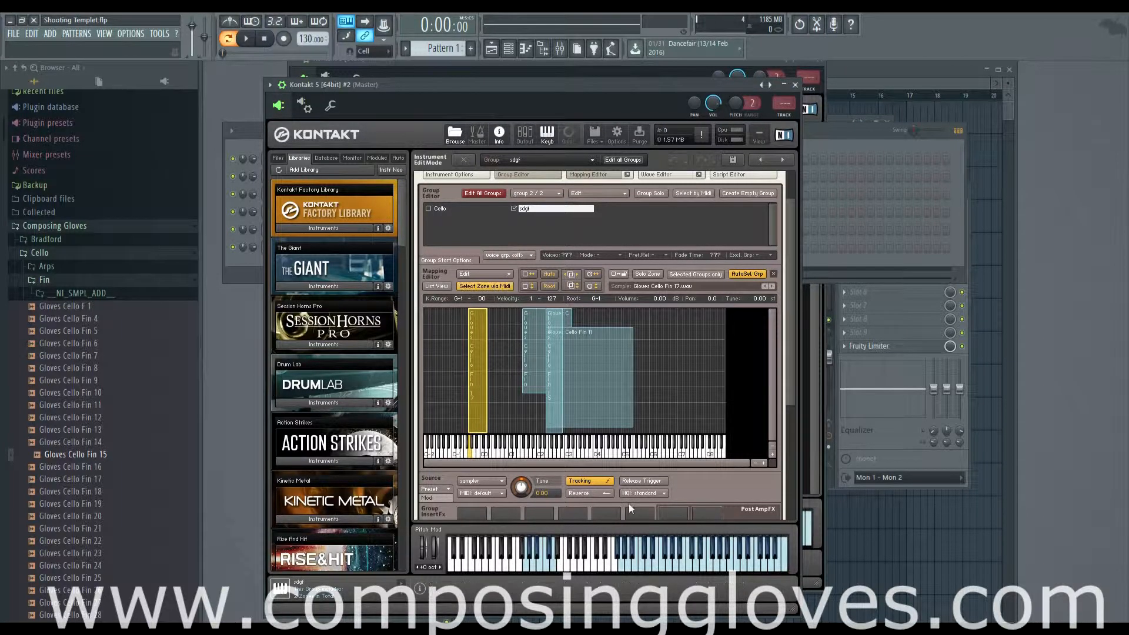
click(646, 565)
click(694, 563)
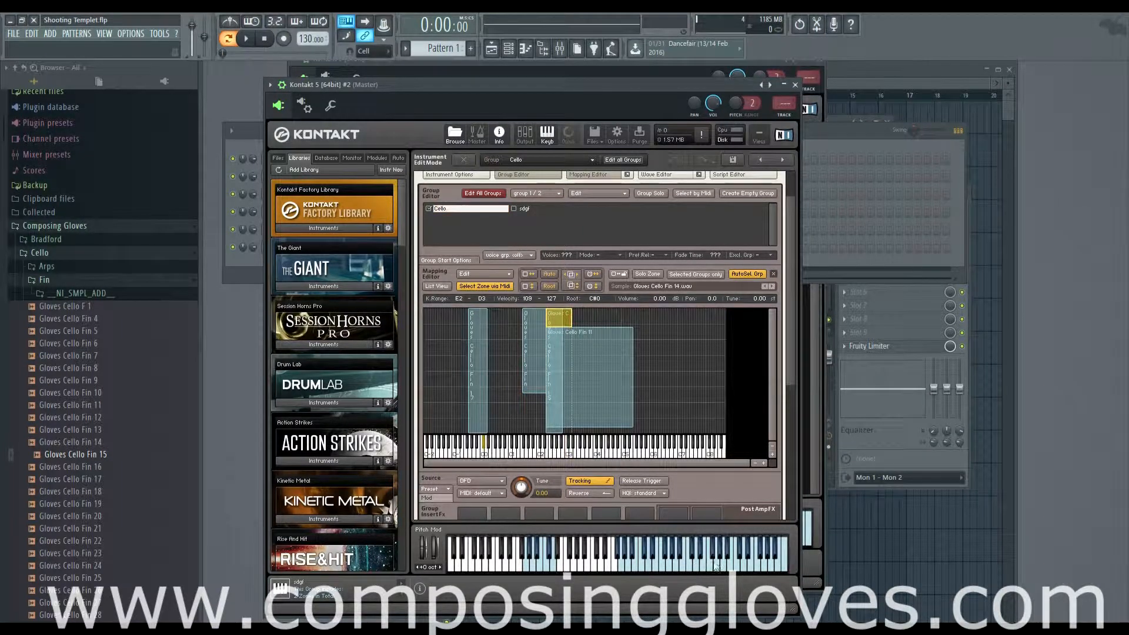
click(492, 286)
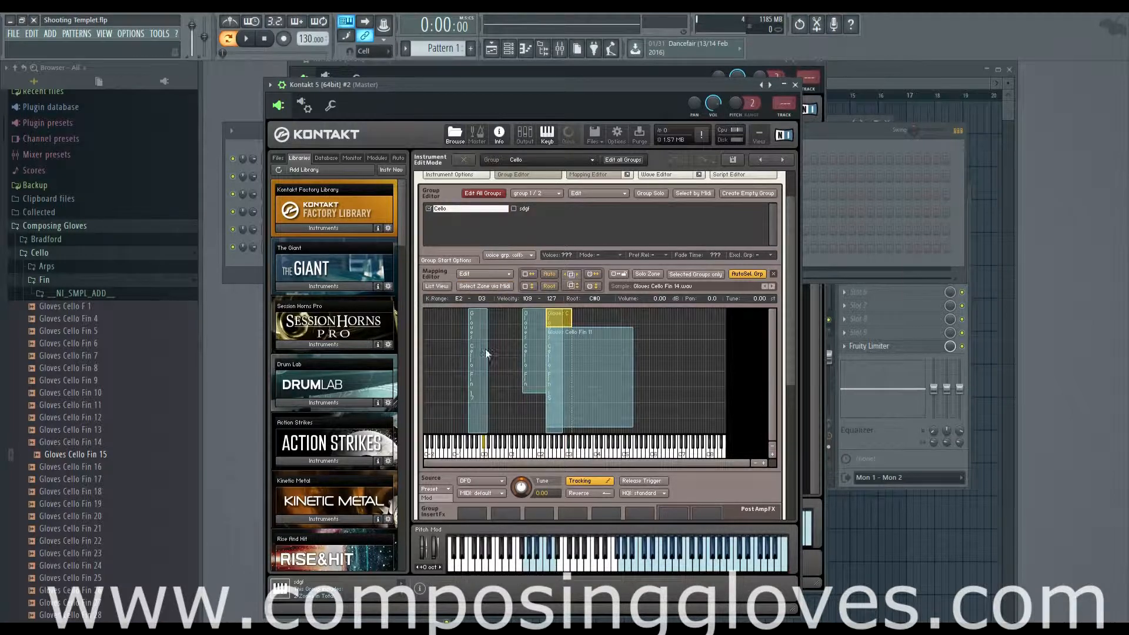